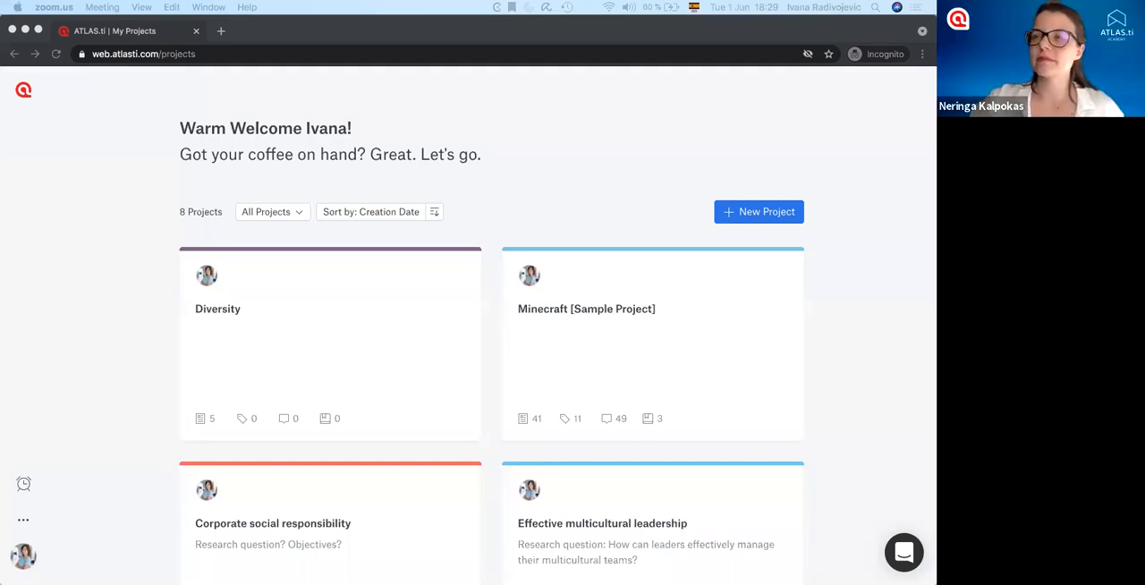
Look through the project list and the options for filtering which projects are shown.
{"action": "left_click", "coordinate": [860, 220]}
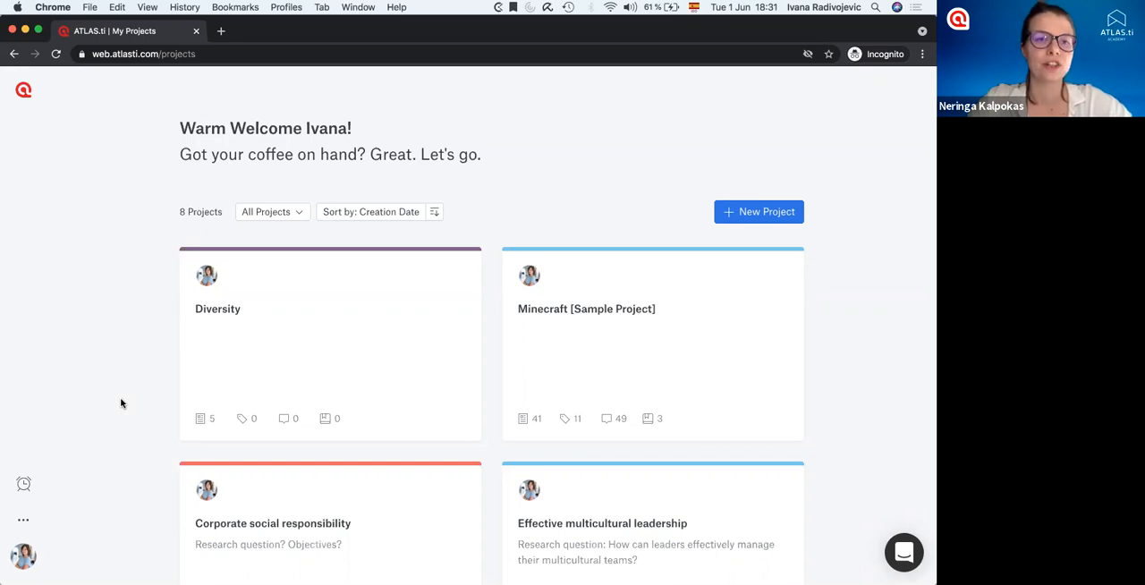
{"action": "left_click", "coordinate": [35, 557]}
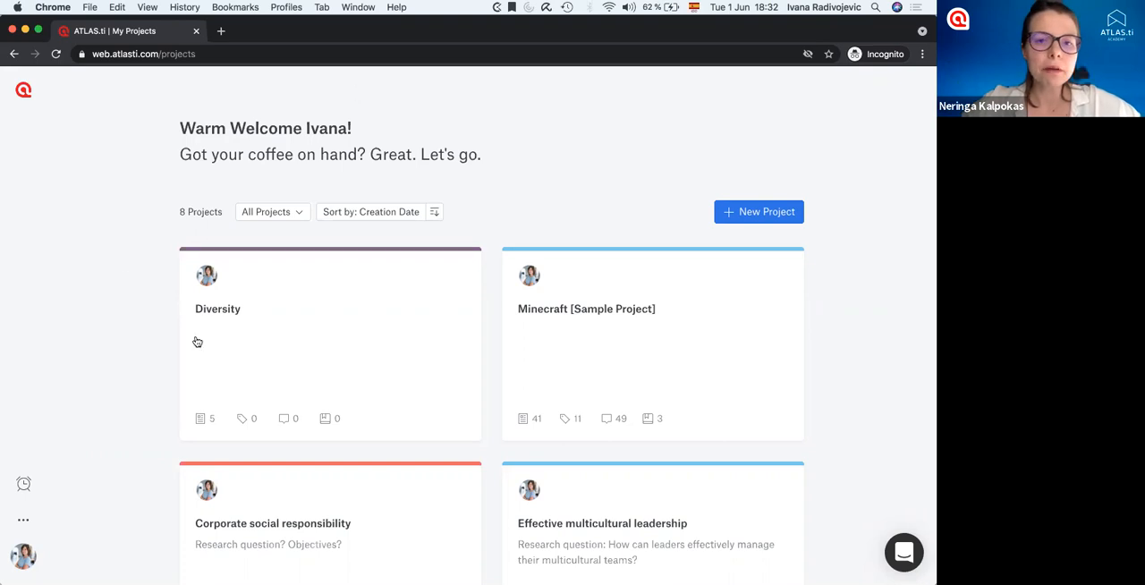
{"action": "scroll", "coordinate": [123, 341], "scroll_direction": "down", "scroll_amount": 6}
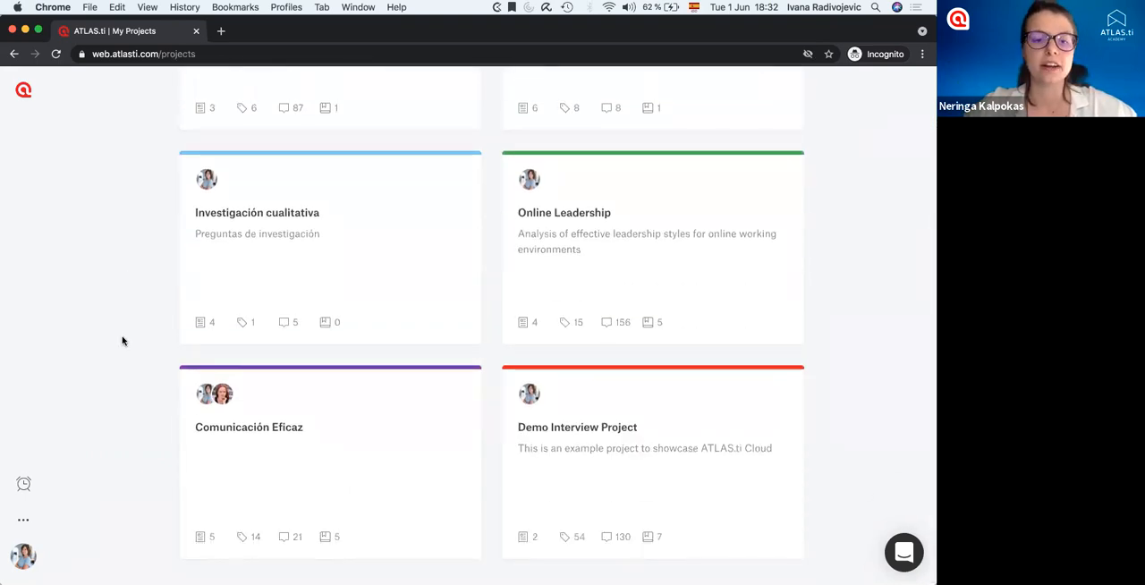
{"action": "scroll", "coordinate": [122, 341], "scroll_direction": "up", "scroll_amount": 6}
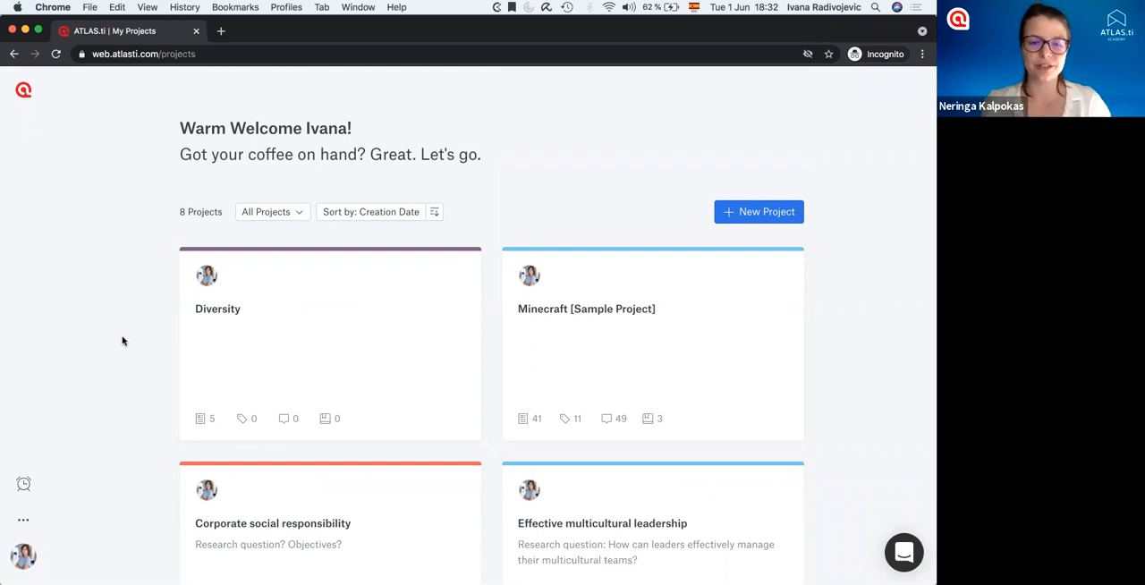
{"action": "left_click", "coordinate": [293, 214]}
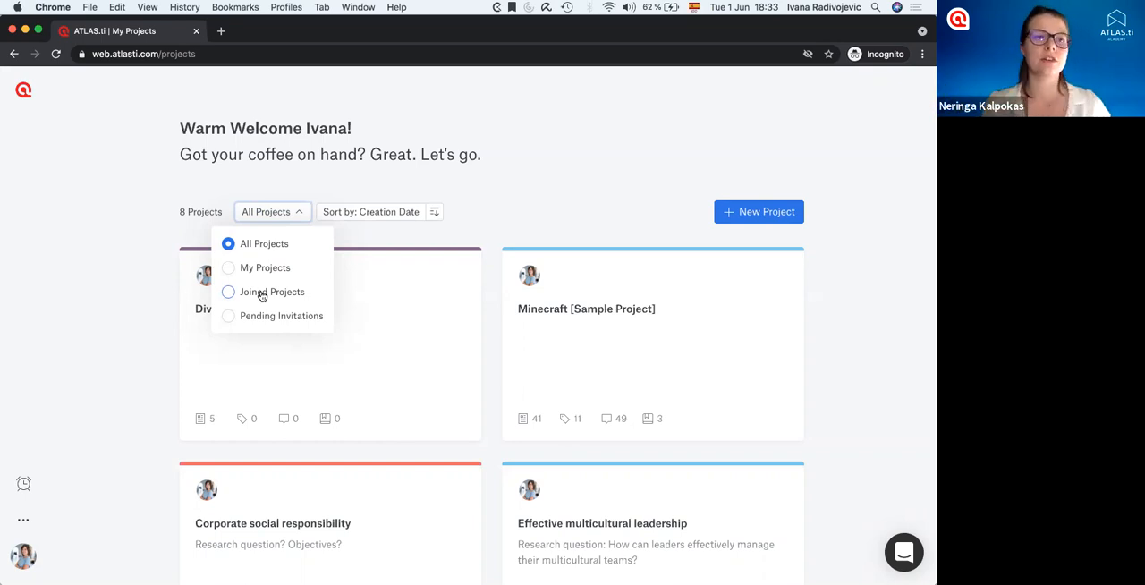
{"action": "left_click", "coordinate": [135, 331]}
{"action": "scroll", "coordinate": [135, 333], "scroll_direction": "down", "scroll_amount": 6}
{"action": "scroll", "coordinate": [135, 333], "scroll_direction": "up", "scroll_amount": 6}
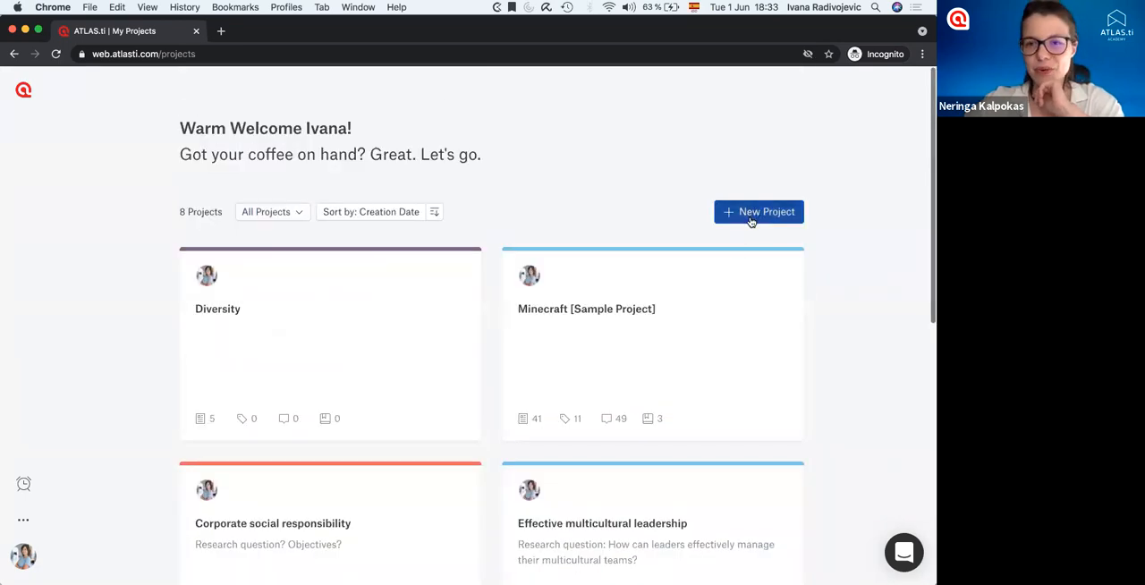
Open the Demo Interview Project from the project list to reach its documents.
{"action": "scroll", "coordinate": [812, 333], "scroll_direction": "down", "scroll_amount": 6}
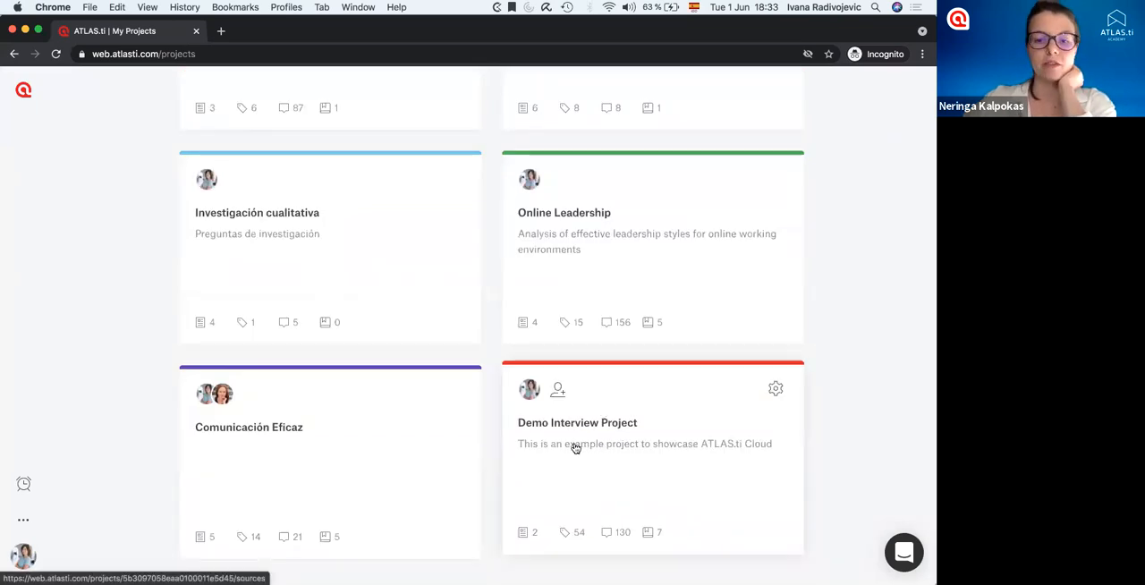
{"action": "left_click", "coordinate": [576, 448]}
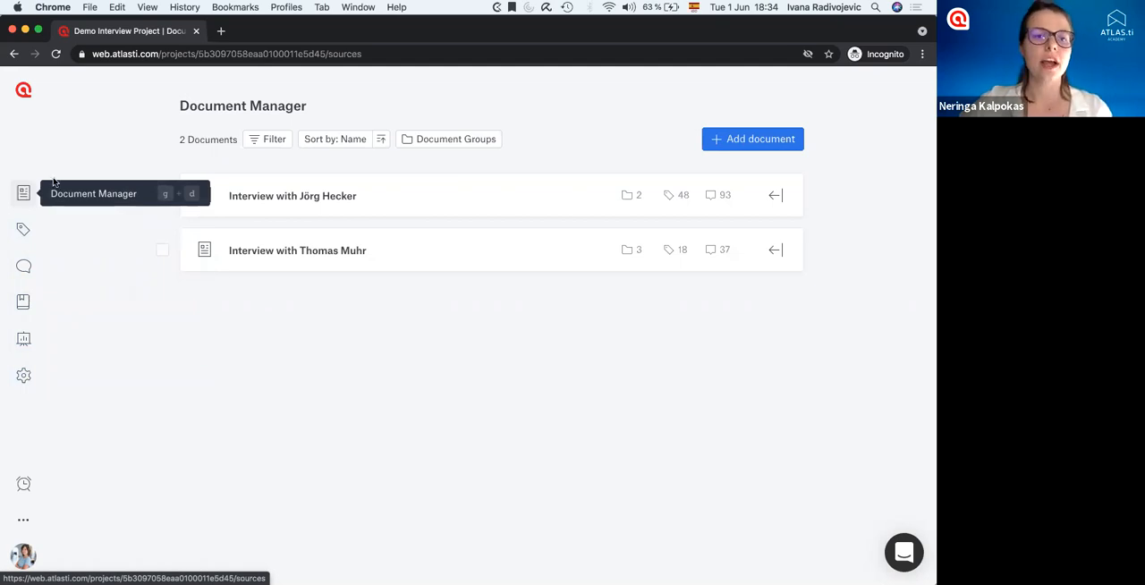
{"action": "left_click_drag", "start_coordinate": [180, 106], "coordinate": [247, 106]}
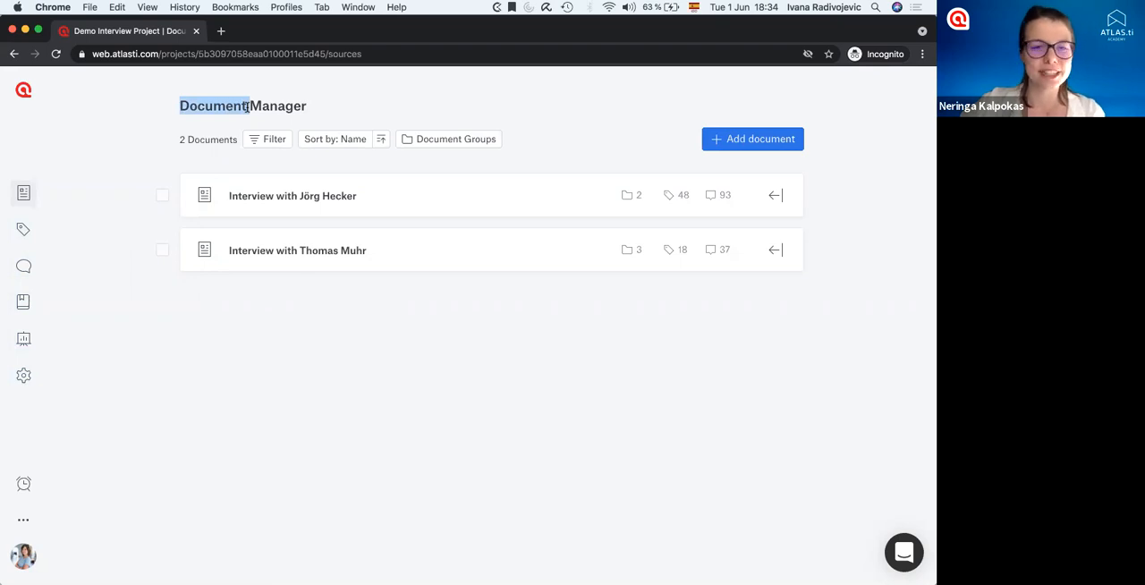
{"action": "left_click", "coordinate": [266, 190]}
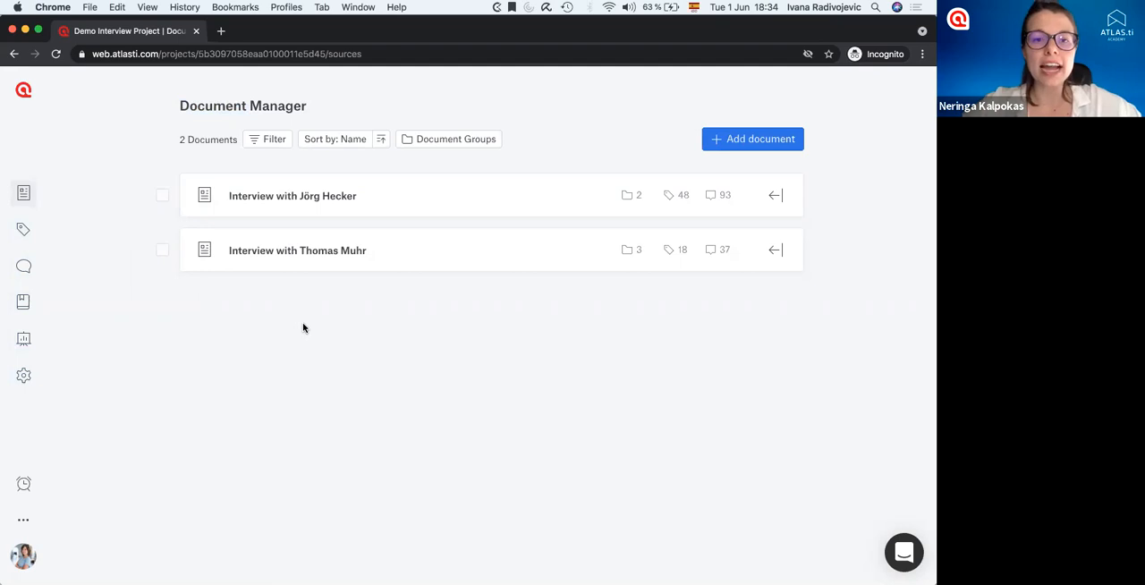
Create a new blank document in the project and return to the Document Manager.
{"action": "left_click", "coordinate": [735, 144]}
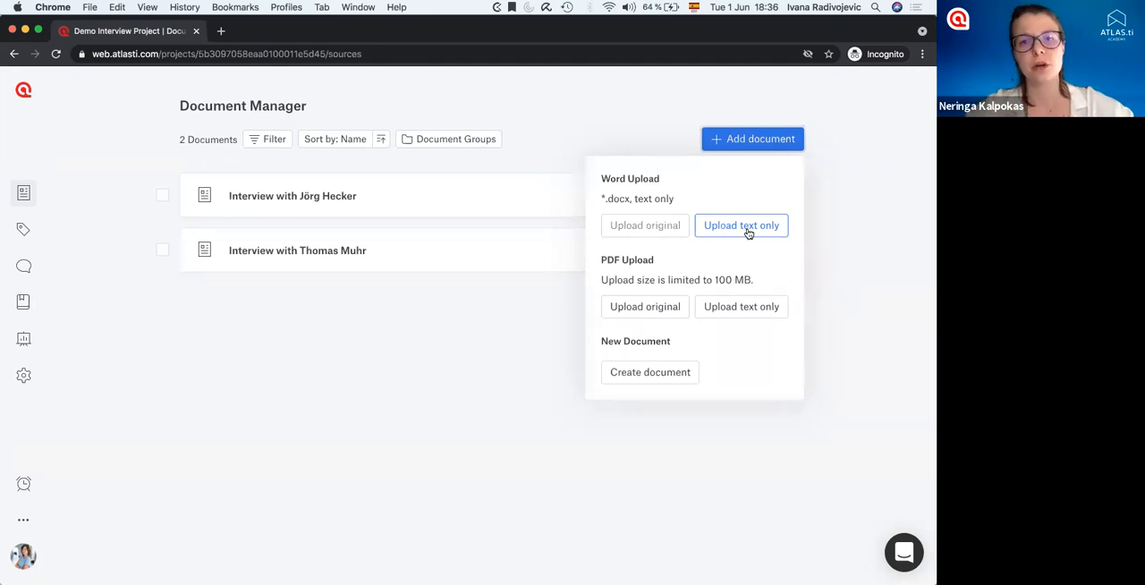
{"action": "left_click", "coordinate": [648, 373]}
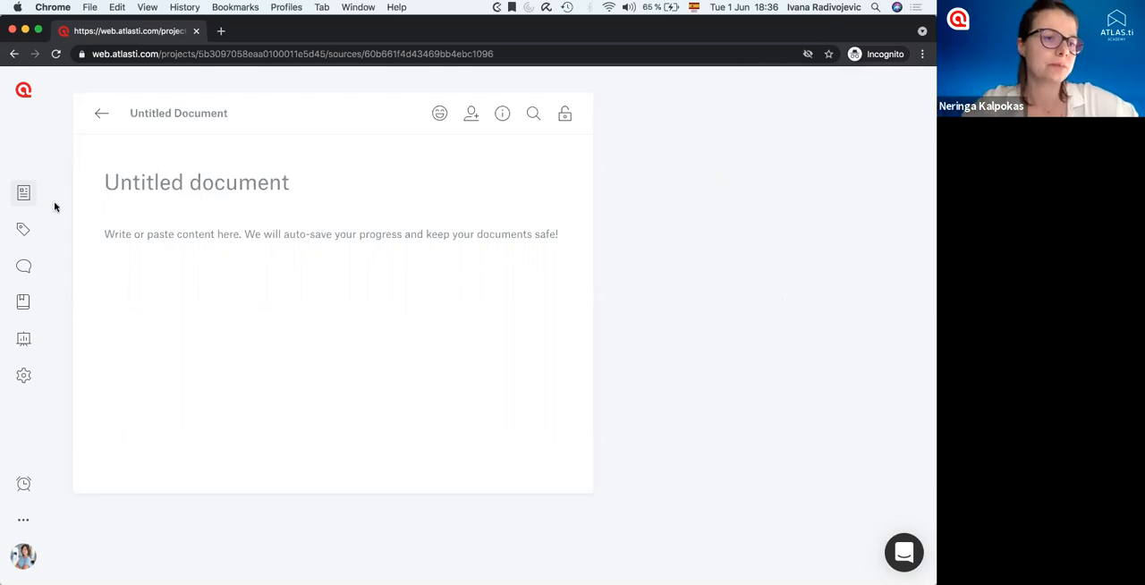
{"action": "left_click", "coordinate": [24, 192]}
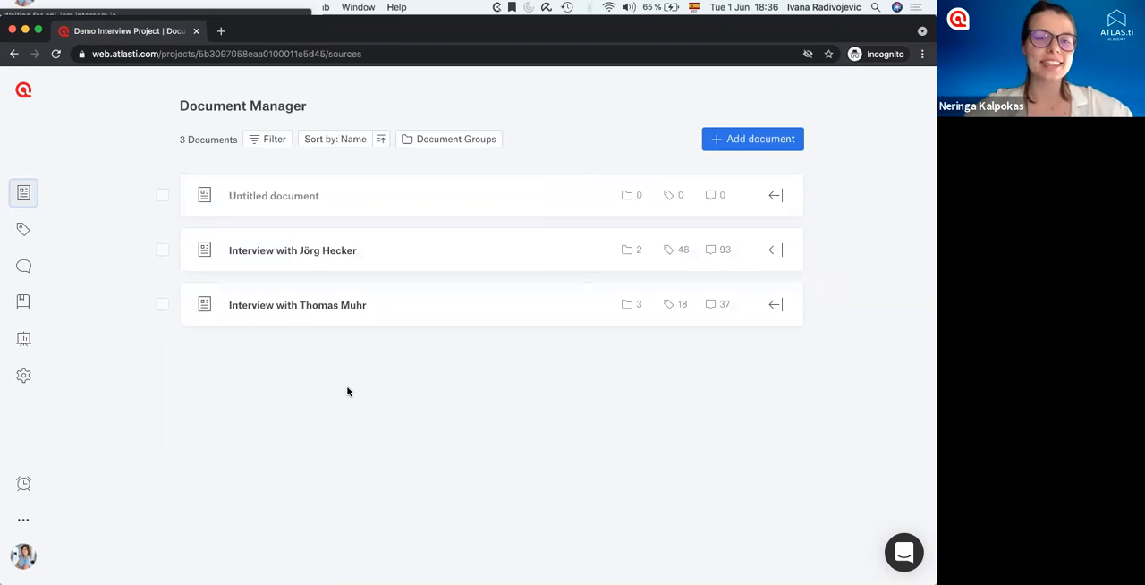
Open the interview with the ATLAS.ti founder and select the Q1 sentence from "ATLAS.ti Cloud is a new part" to "in an important way.".
{"action": "left_click", "coordinate": [277, 309]}
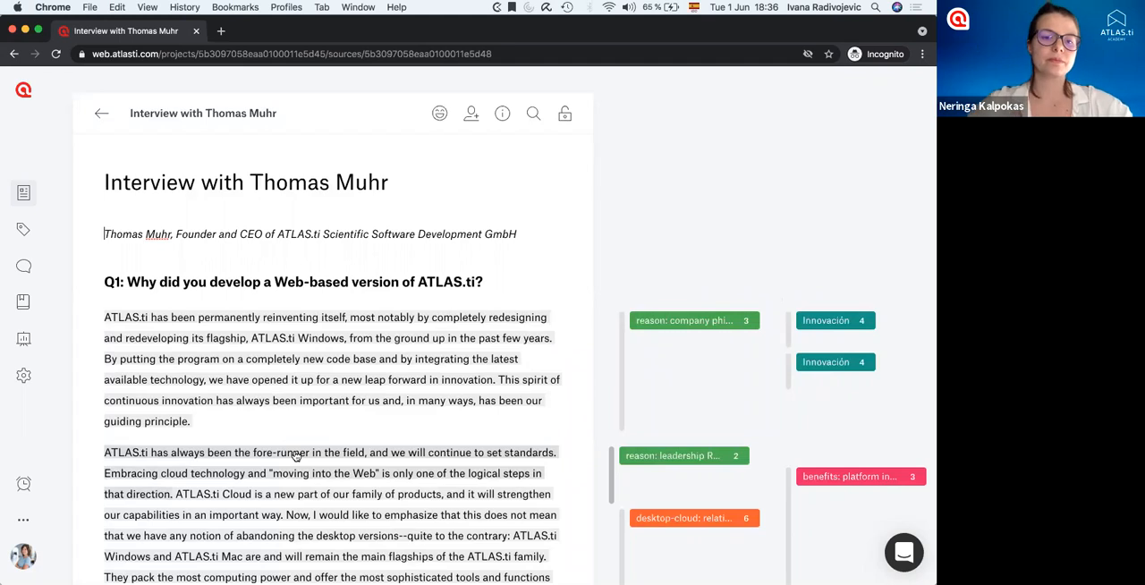
{"action": "scroll", "coordinate": [297, 461], "scroll_direction": "down", "scroll_amount": 3}
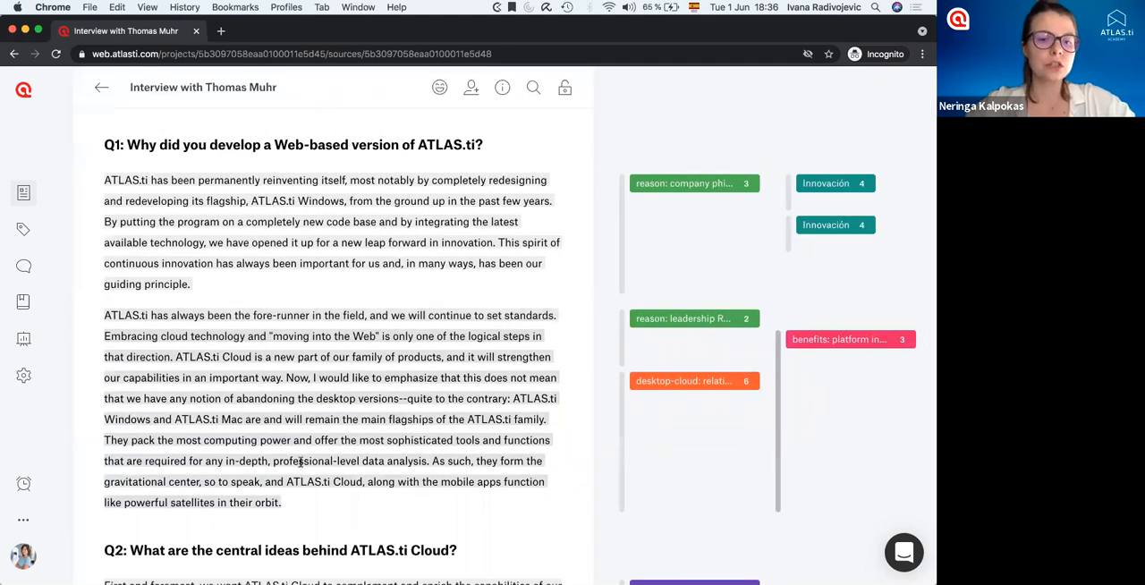
{"action": "scroll", "coordinate": [302, 466], "scroll_direction": "down", "scroll_amount": 2}
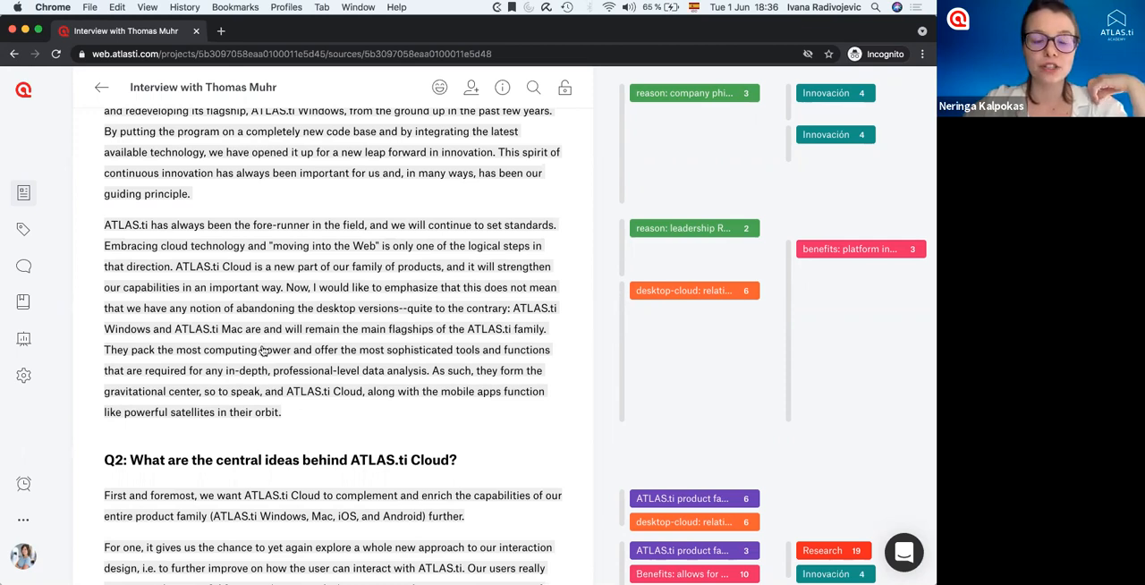
{"action": "left_click_drag", "start_coordinate": [176, 268], "coordinate": [148, 256]}
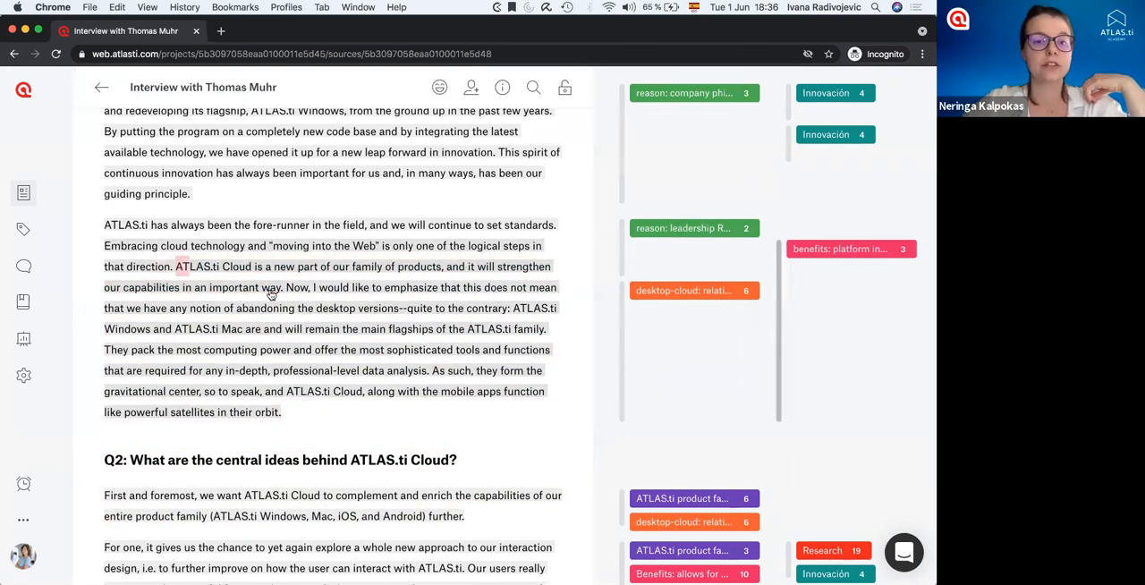
{"action": "left_click_drag", "start_coordinate": [271, 294], "coordinate": [287, 294]}
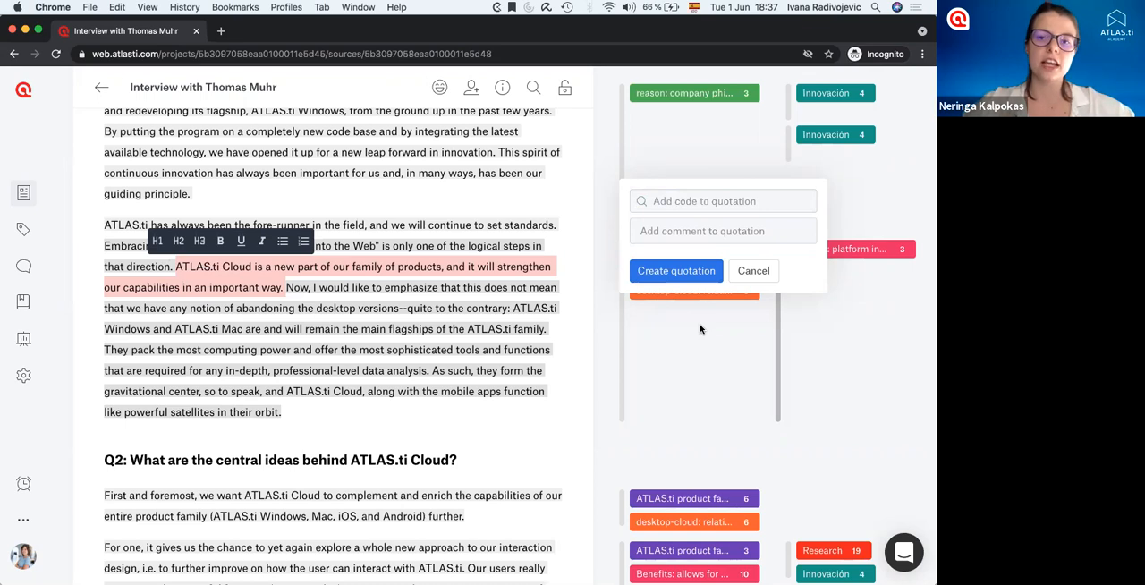
Assign the existing code "Cloud" to the quotation for the selected sentence.
{"action": "left_click", "coordinate": [667, 199]}
{"action": "left_click", "coordinate": [677, 230]}
{"action": "left_click", "coordinate": [677, 203]}
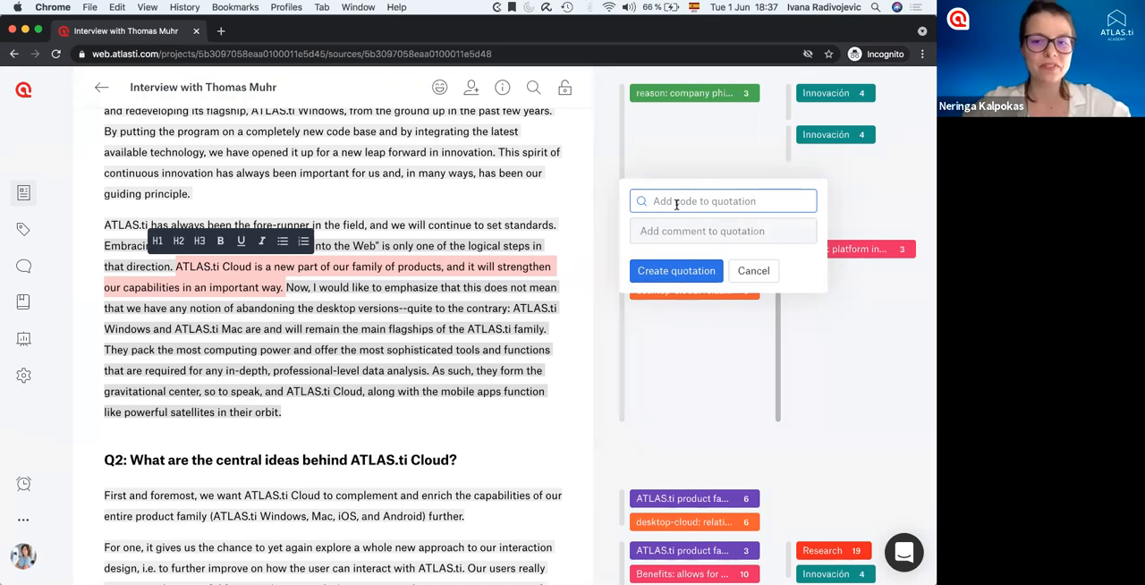
{"action": "left_click", "coordinate": [668, 201]}
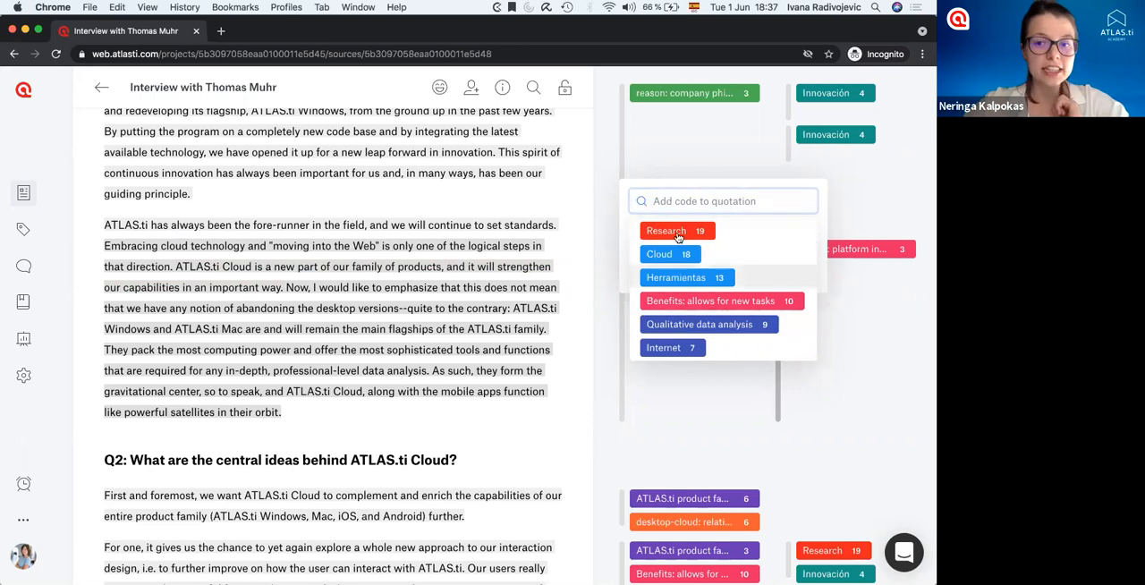
{"action": "scroll", "coordinate": [683, 339], "scroll_direction": "down", "scroll_amount": 2}
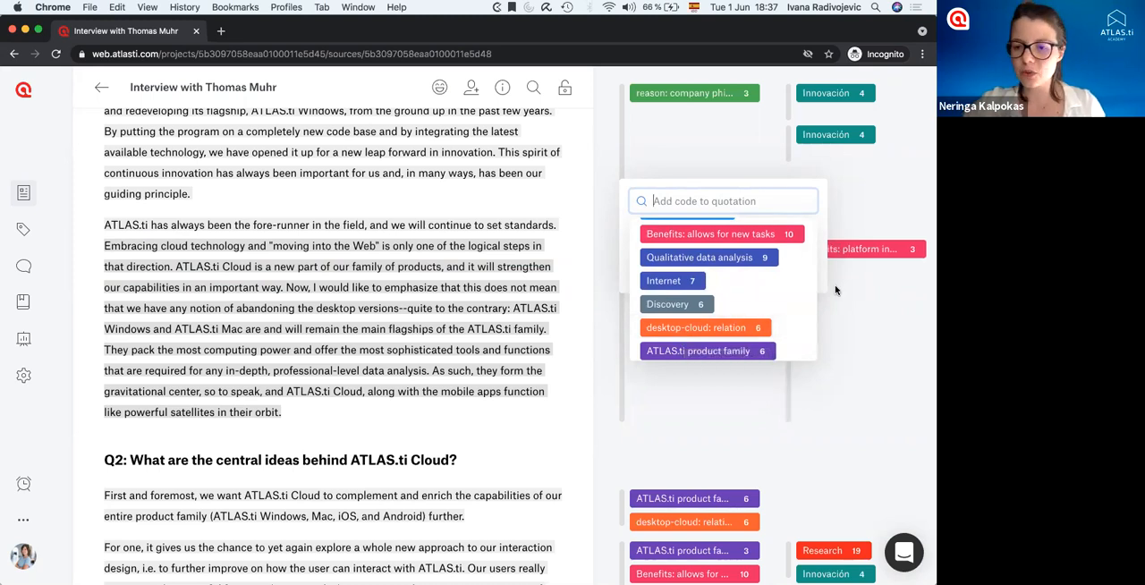
{"action": "scroll", "coordinate": [744, 283], "scroll_direction": "down", "scroll_amount": 3}
{"action": "scroll", "coordinate": [738, 291], "scroll_direction": "up", "scroll_amount": 10}
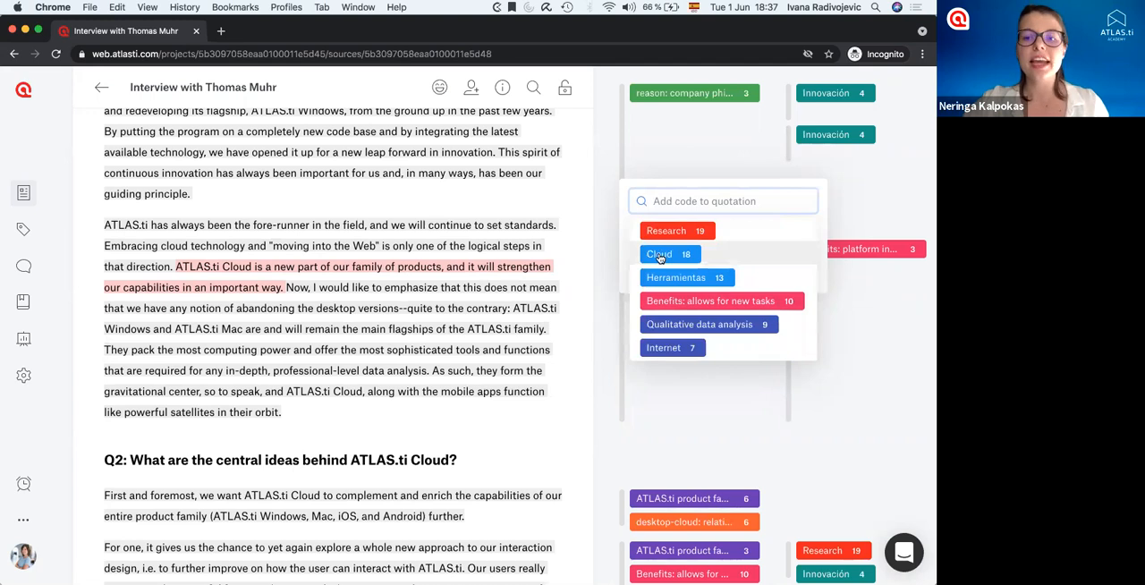
{"action": "left_click", "coordinate": [659, 256]}
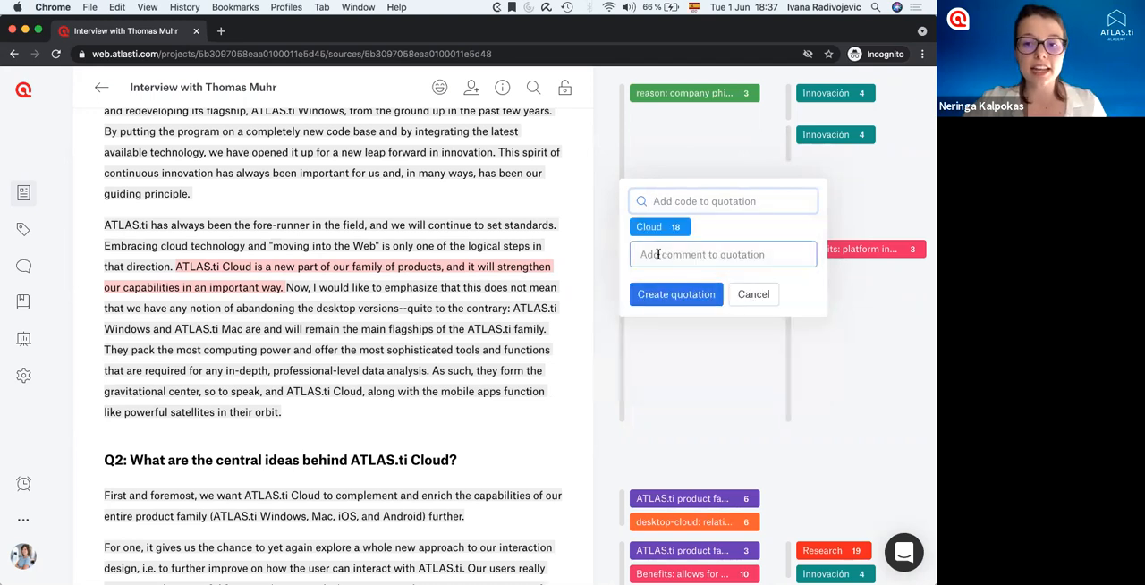
Create a new code "Strengthening capabilities" and add it to the same quotation.
{"action": "left_click", "coordinate": [661, 199]}
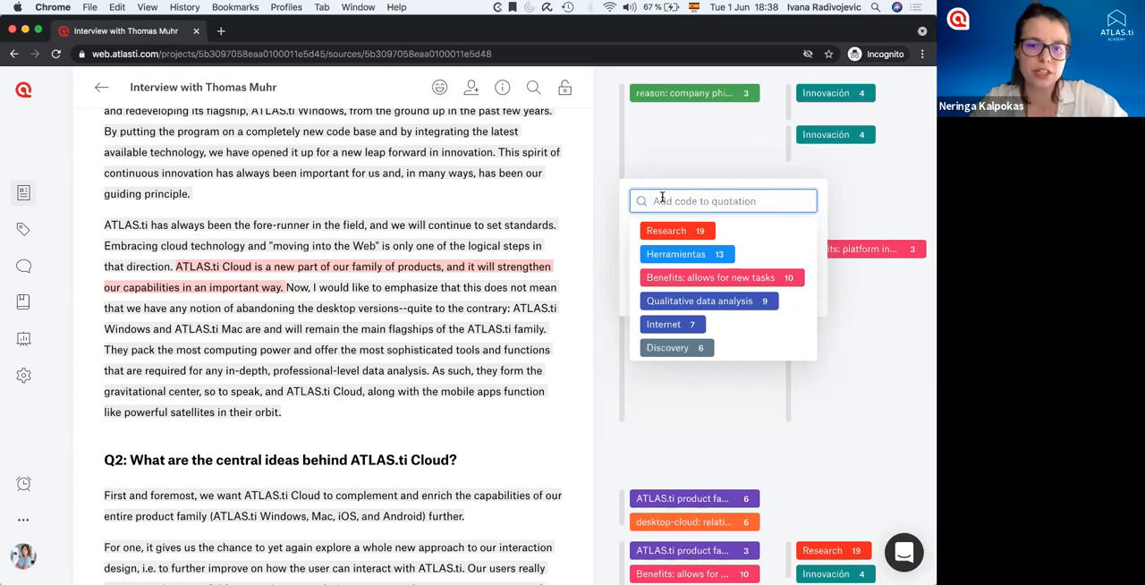
{"action": "type", "text": "Str"}
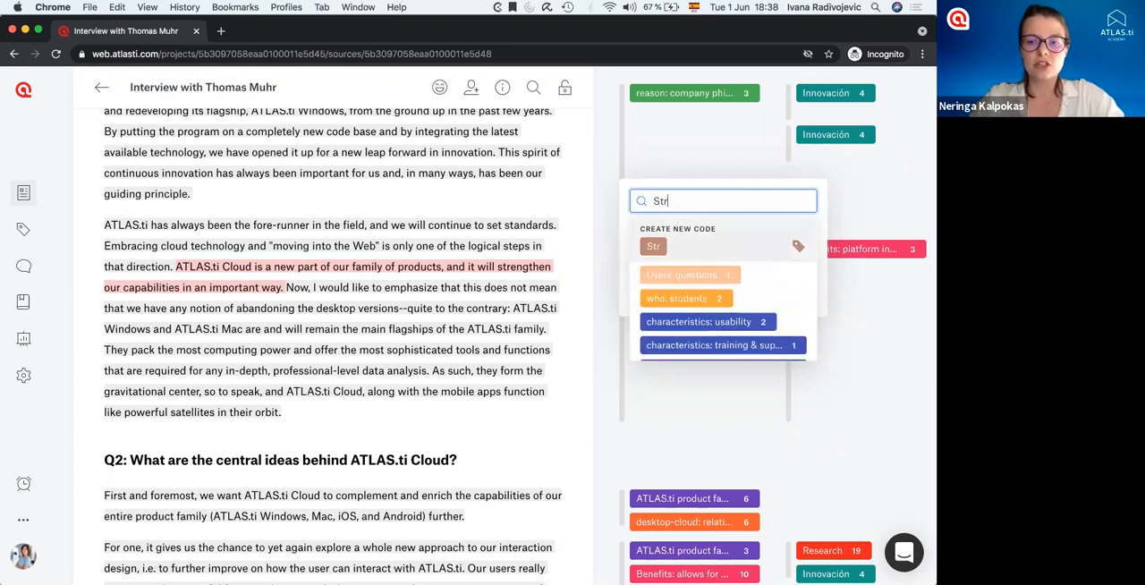
{"action": "type", "text": "engthening capabilities"}
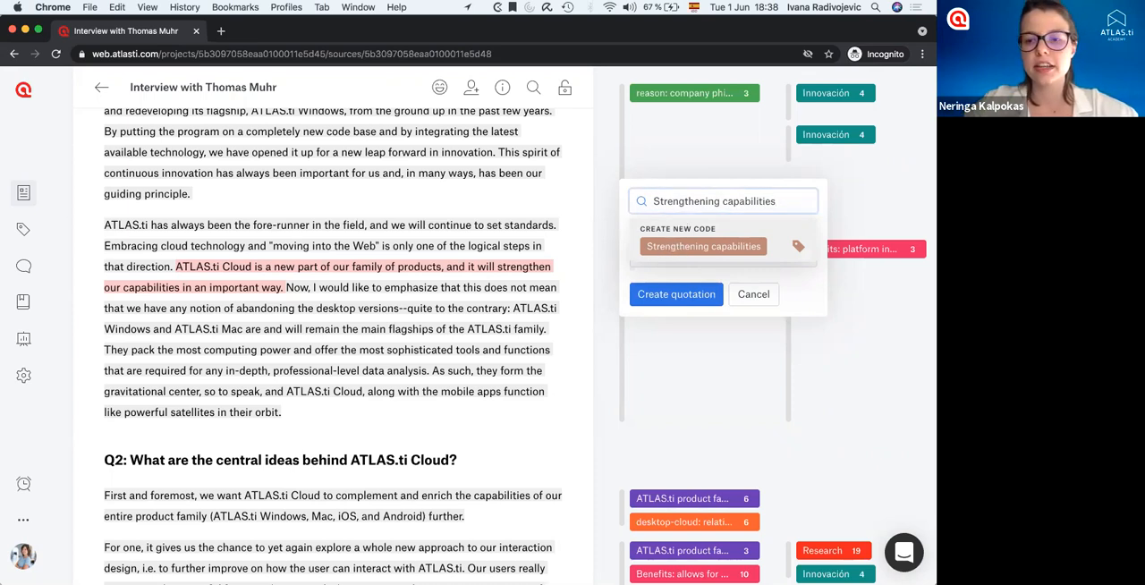
{"action": "left_click", "coordinate": [673, 247]}
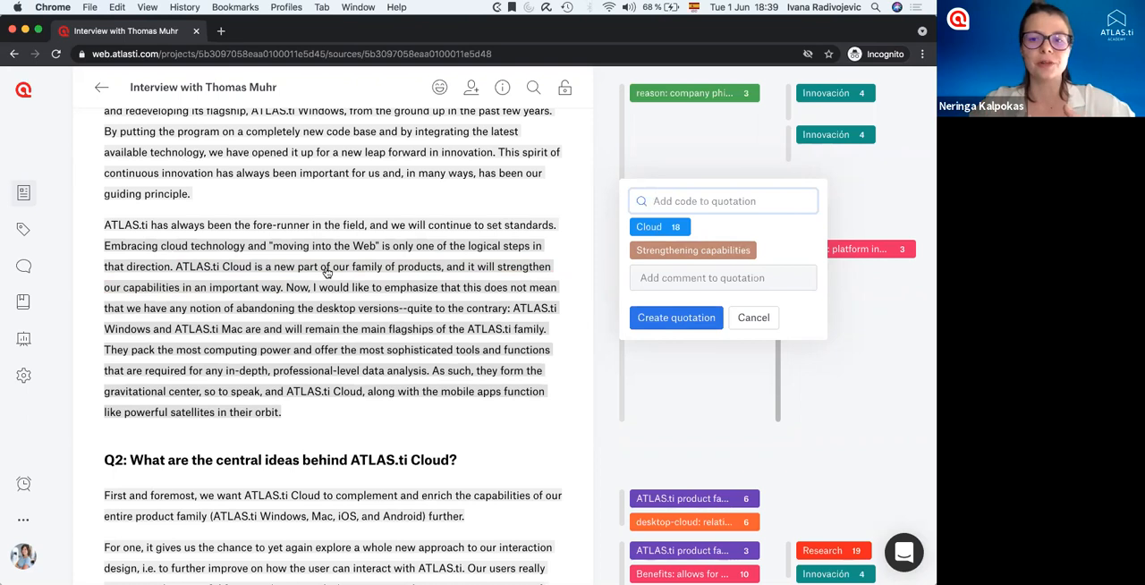
Add the comment "Notes, thoughts, critical analyses, reflections..." to the quotation.
{"action": "left_click", "coordinate": [661, 208]}
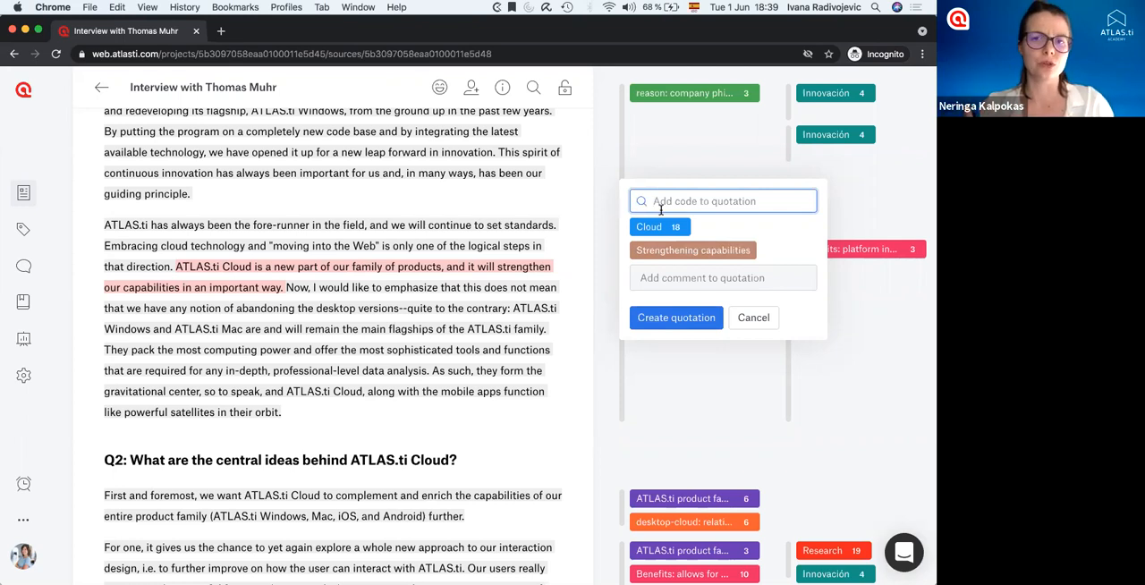
{"action": "left_click", "coordinate": [666, 266]}
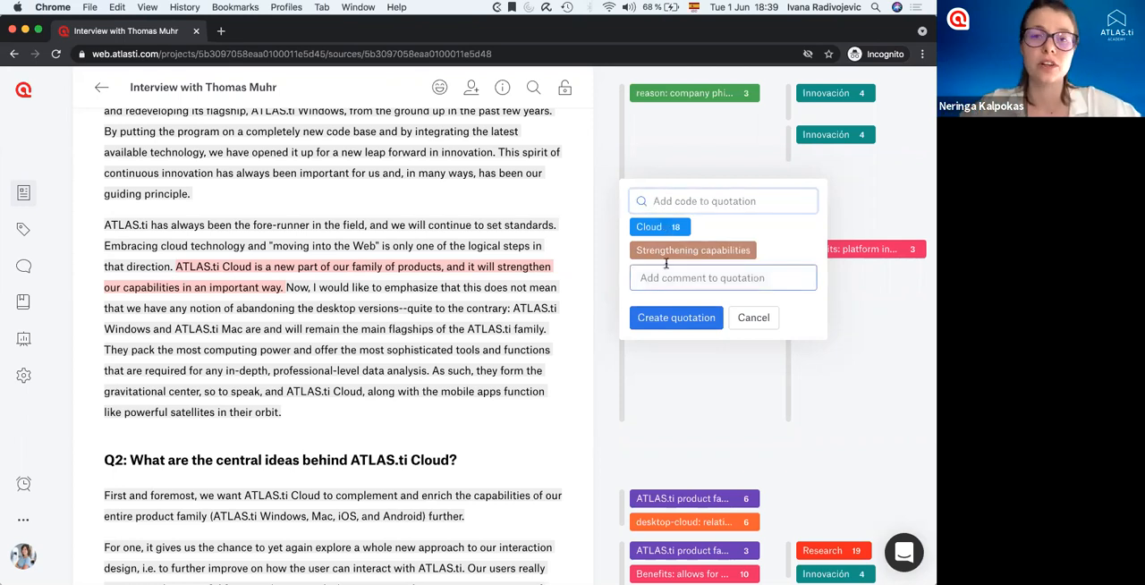
{"action": "left_click", "coordinate": [646, 231]}
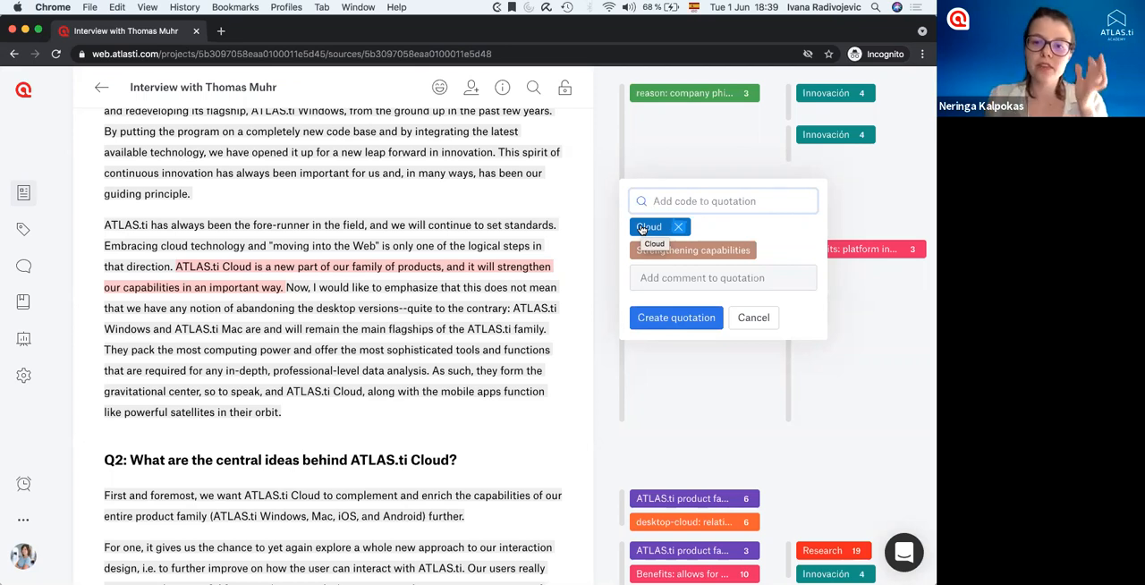
{"action": "left_click", "coordinate": [669, 278]}
{"action": "type", "text": "Notes, thoughts, "}
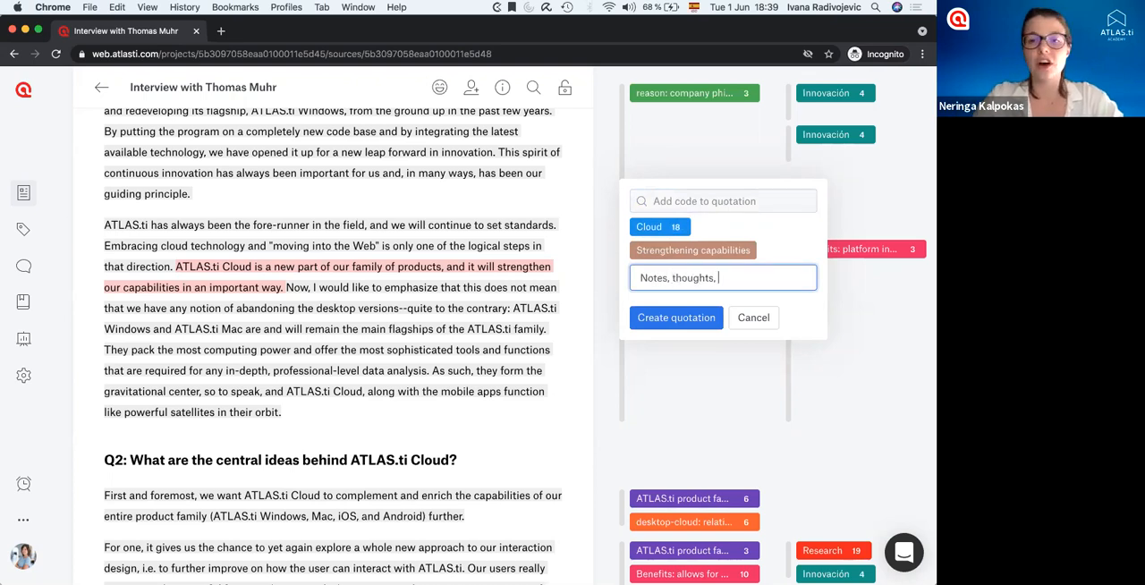
{"action": "type", "text": "cr"}
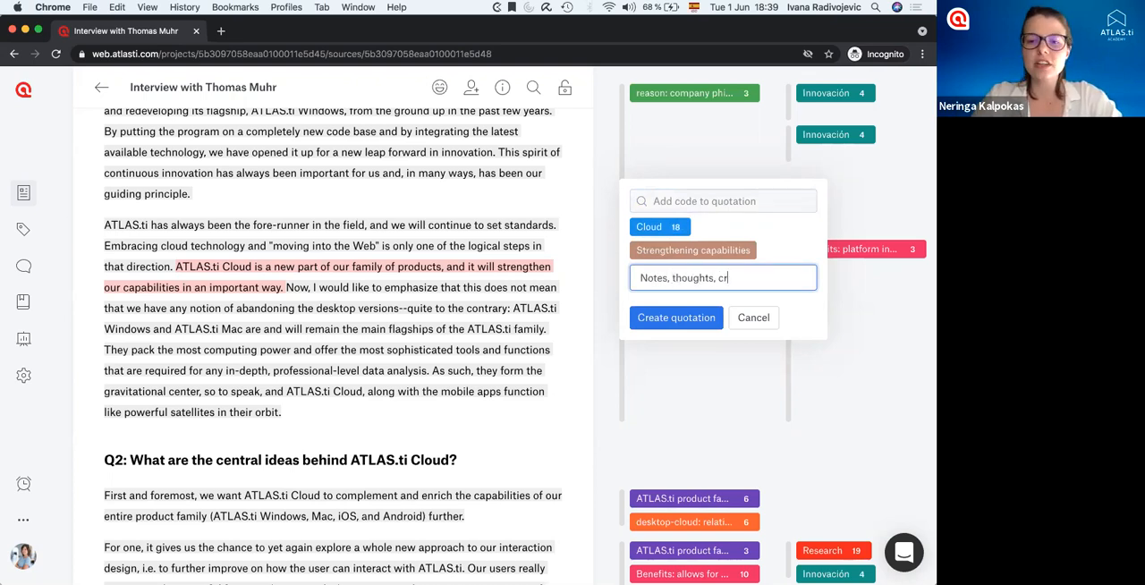
{"action": "type", "text": "itical analyse"}
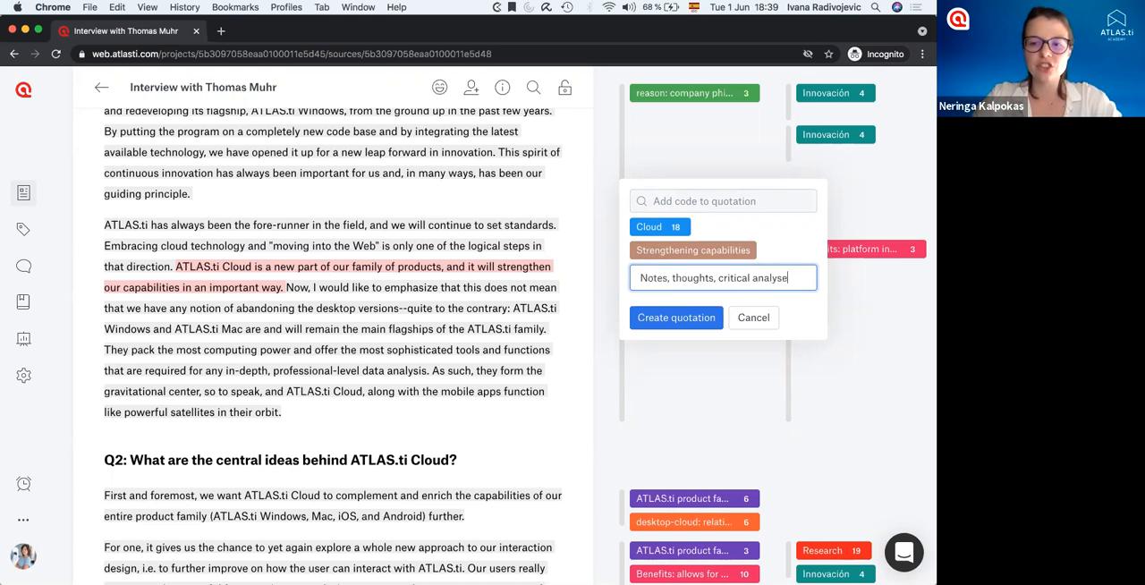
{"action": "type", "text": "s, reflections"}
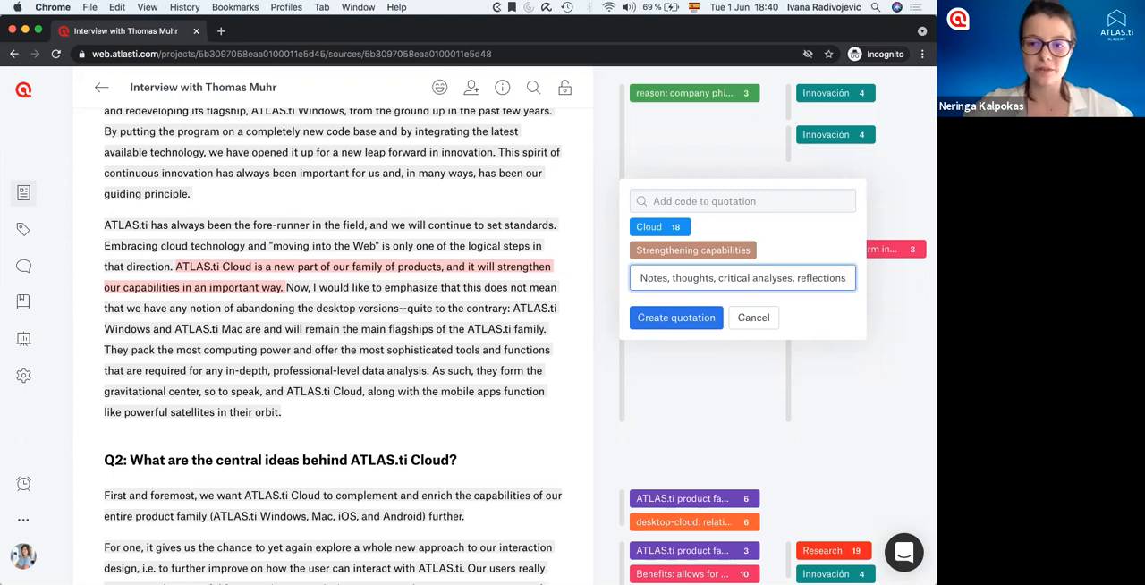
{"action": "type", "text": "..."}
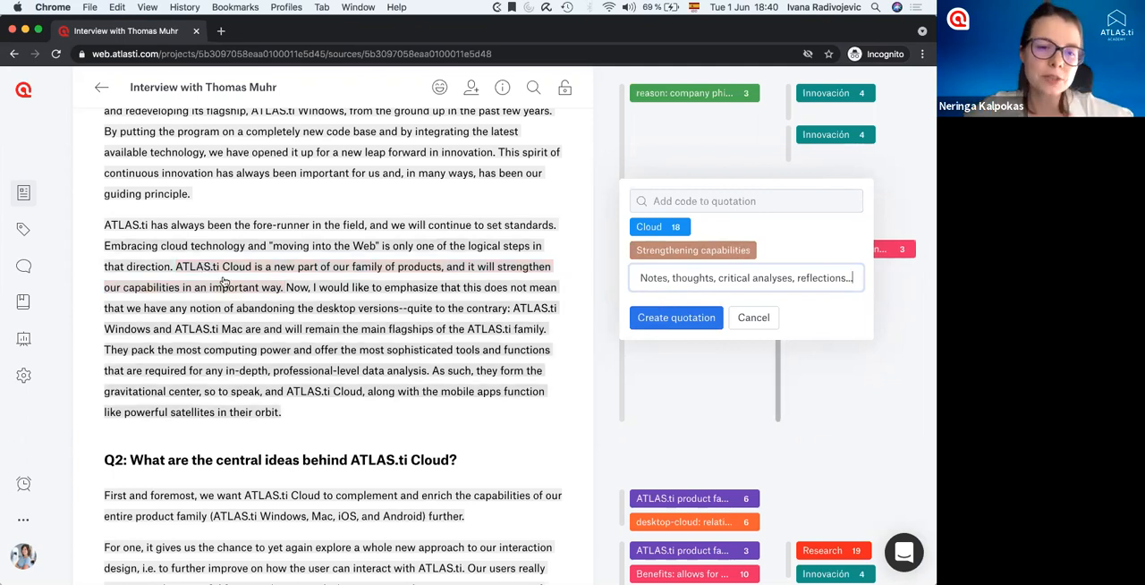
Create the quotation with its codes and comment, reopen it to review its details, and finish editing it.
{"action": "left_click", "coordinate": [663, 319]}
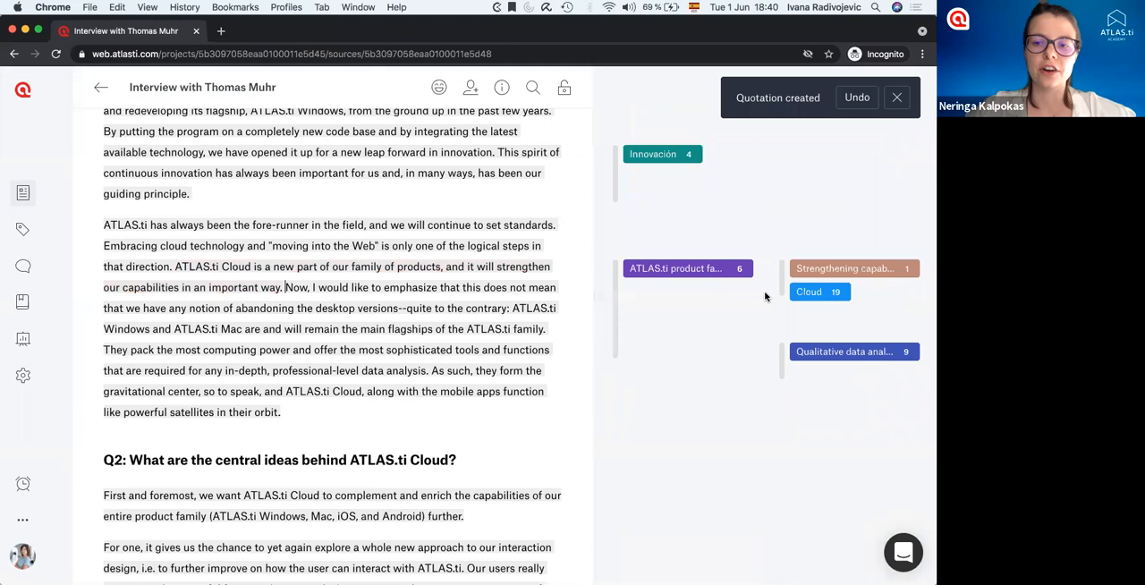
{"action": "left_click", "coordinate": [783, 287]}
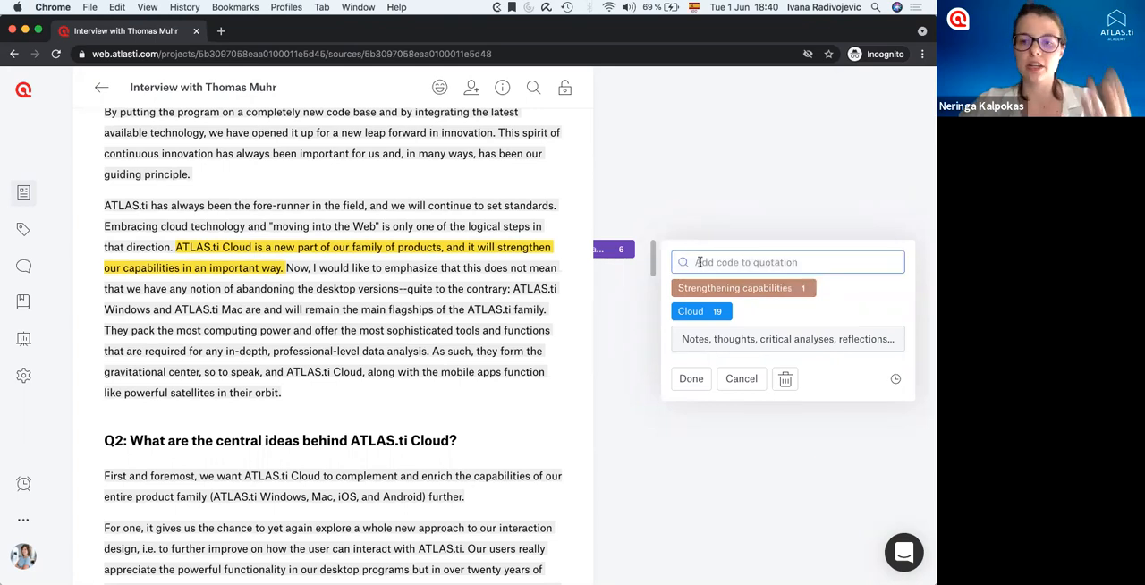
{"action": "left_click", "coordinate": [706, 338]}
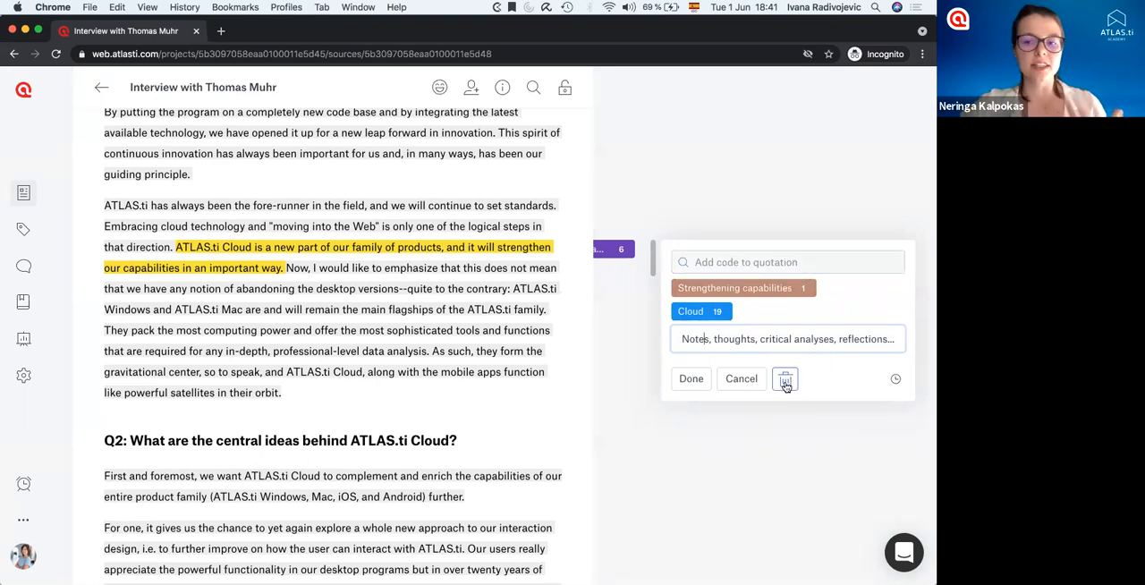
{"action": "mouse_move", "coordinate": [896, 381]}
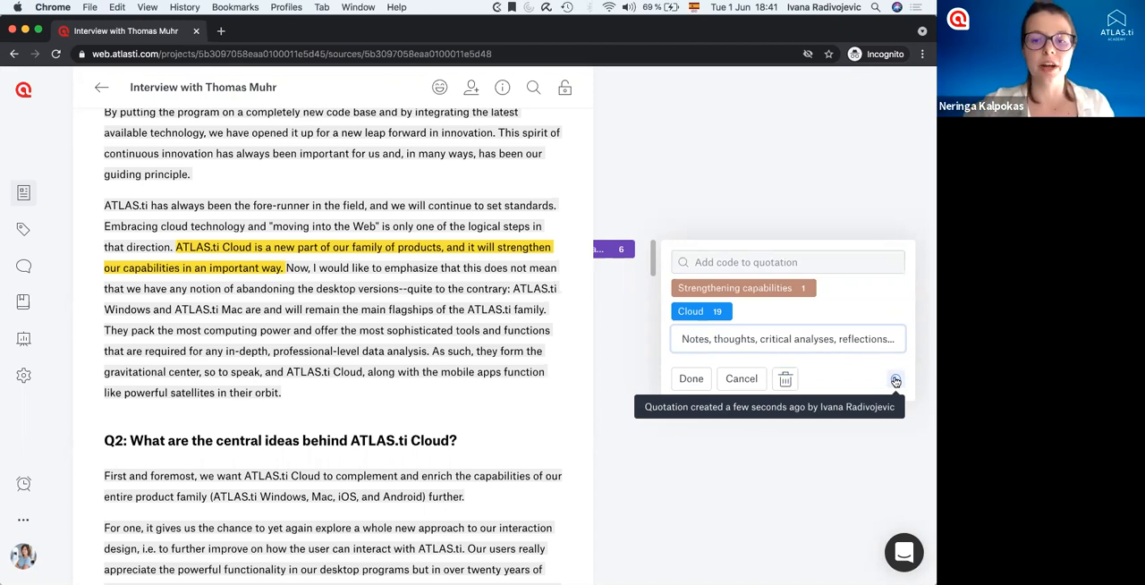
{"action": "left_click", "coordinate": [689, 379]}
Examine the "ATLAS.ti product family" quotation and the other codes displayed in the margin beside the interview.
{"action": "left_click", "coordinate": [616, 317]}
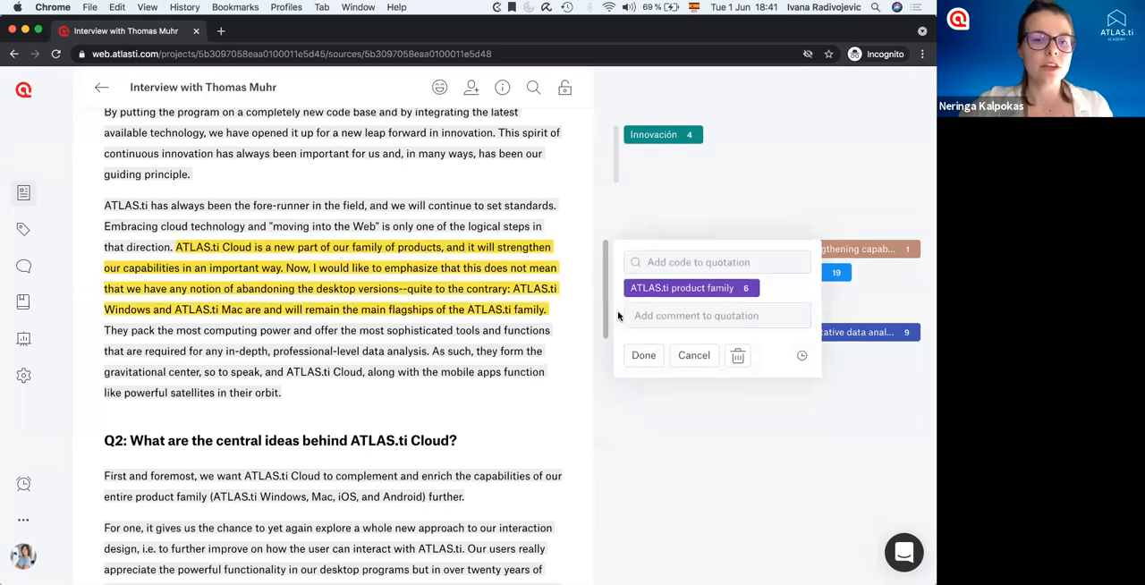
{"action": "left_click", "coordinate": [679, 217]}
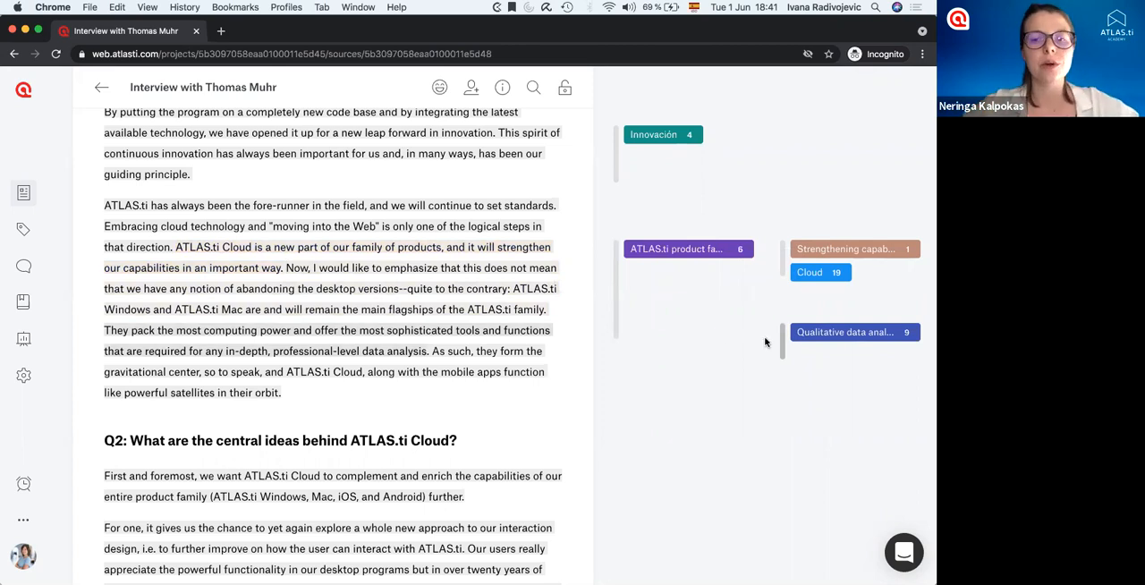
{"action": "scroll", "coordinate": [716, 337], "scroll_direction": "left", "scroll_amount": 4}
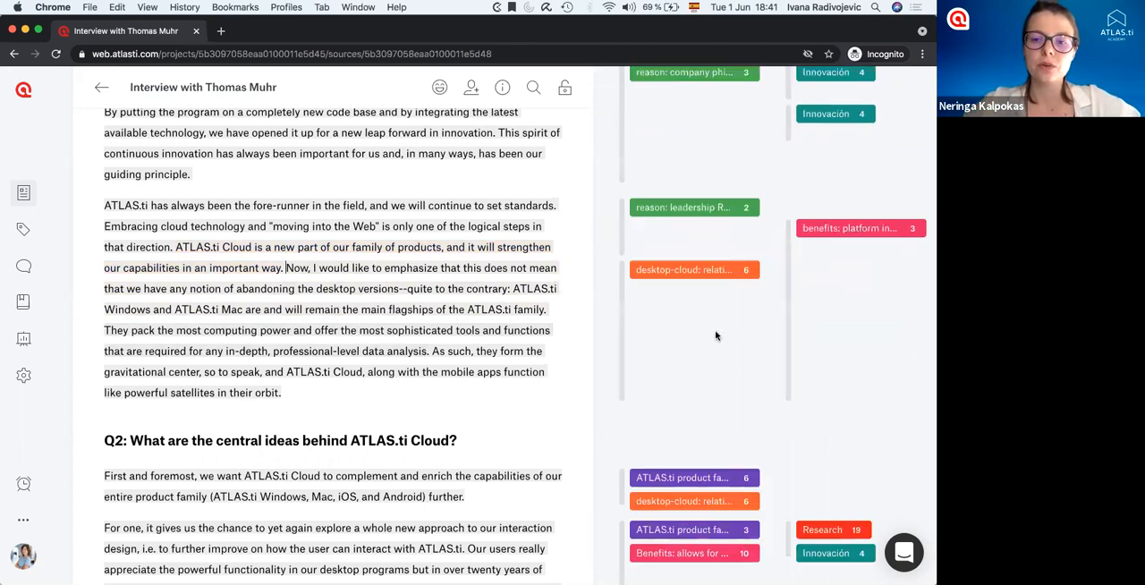
{"action": "scroll", "coordinate": [716, 336], "scroll_direction": "left", "scroll_amount": 2}
{"action": "scroll", "coordinate": [716, 336], "scroll_direction": "left", "scroll_amount": 2}
{"action": "scroll", "coordinate": [716, 332], "scroll_direction": "right", "scroll_amount": 5}
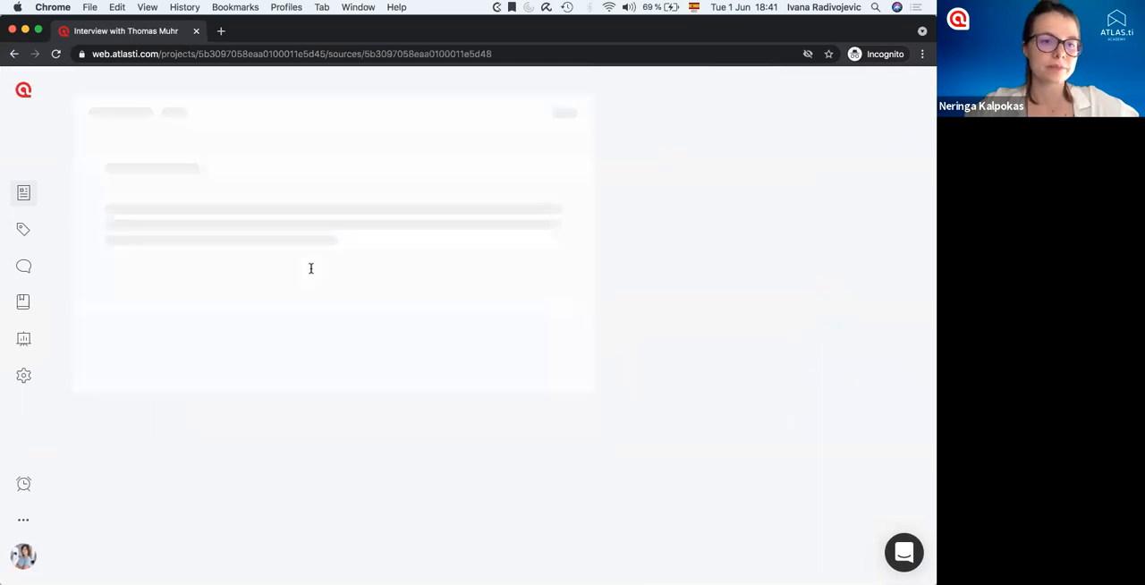
{"action": "scroll", "coordinate": [310, 268], "scroll_direction": "down", "scroll_amount": 5}
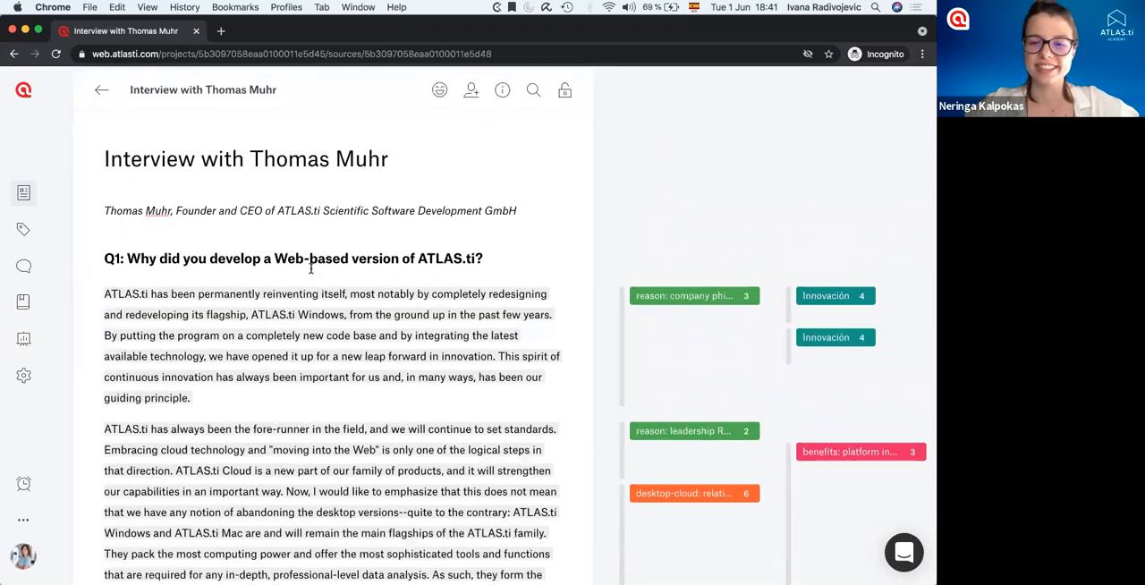
{"action": "scroll", "coordinate": [358, 267], "scroll_direction": "down", "scroll_amount": 5}
{"action": "scroll", "coordinate": [671, 215], "scroll_direction": "down", "scroll_amount": 2}
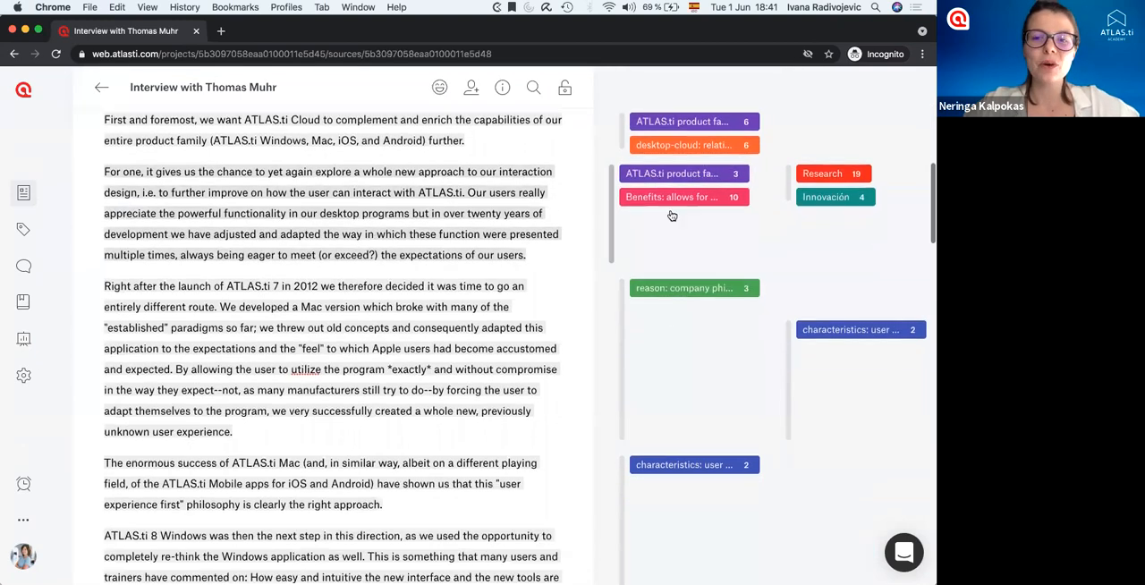
{"action": "scroll", "coordinate": [694, 244], "scroll_direction": "right", "scroll_amount": 5}
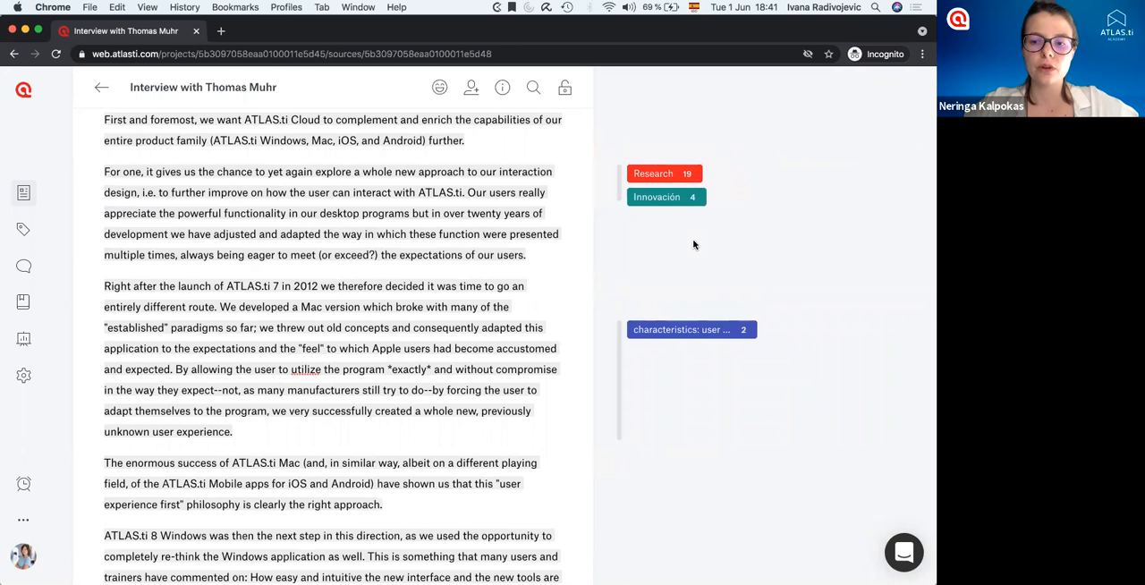
{"action": "scroll", "coordinate": [693, 245], "scroll_direction": "left", "scroll_amount": 5}
Widen the interview's text area and look through the coded passages down to question Q3 and back to the title.
{"action": "left_click_drag", "start_coordinate": [591, 242], "coordinate": [433, 260]}
{"action": "left_click_drag", "start_coordinate": [565, 273], "coordinate": [685, 320]}
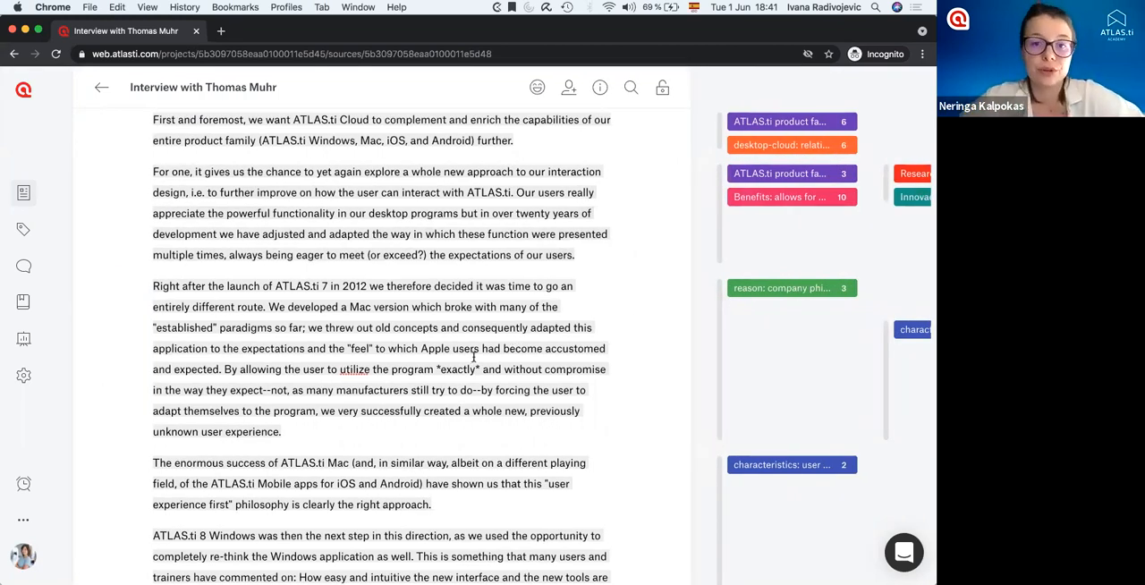
{"action": "scroll", "coordinate": [474, 358], "scroll_direction": "down", "scroll_amount": 1}
{"action": "scroll", "coordinate": [474, 358], "scroll_direction": "down", "scroll_amount": 10}
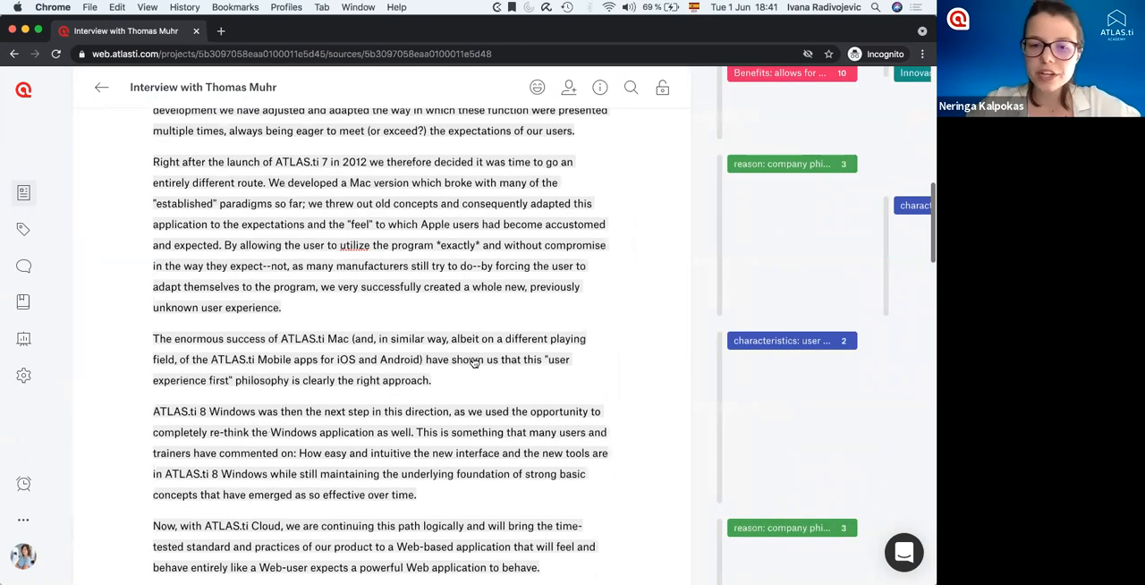
{"action": "scroll", "coordinate": [474, 358], "scroll_direction": "down", "scroll_amount": 3}
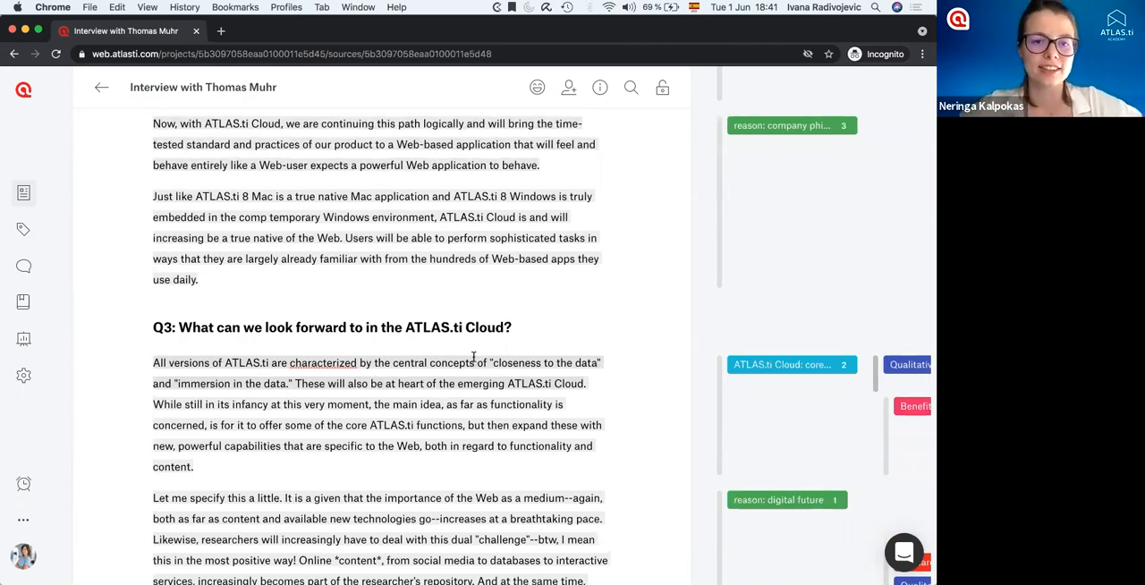
{"action": "scroll", "coordinate": [442, 276], "scroll_direction": "up", "scroll_amount": 2}
{"action": "scroll", "coordinate": [442, 275], "scroll_direction": "up", "scroll_amount": 20}
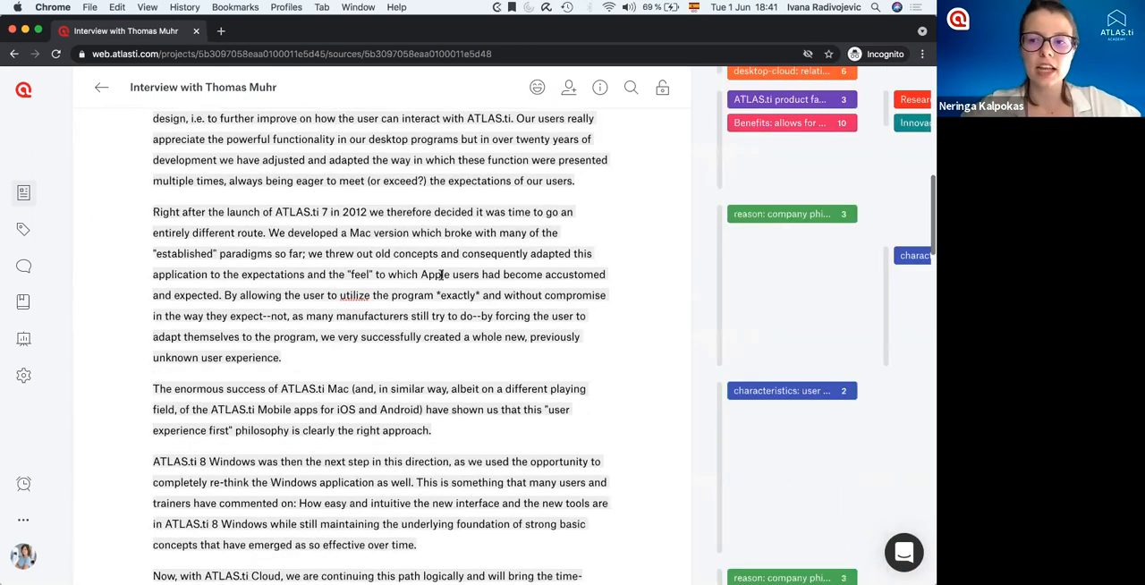
{"action": "scroll", "coordinate": [441, 275], "scroll_direction": "up", "scroll_amount": 3}
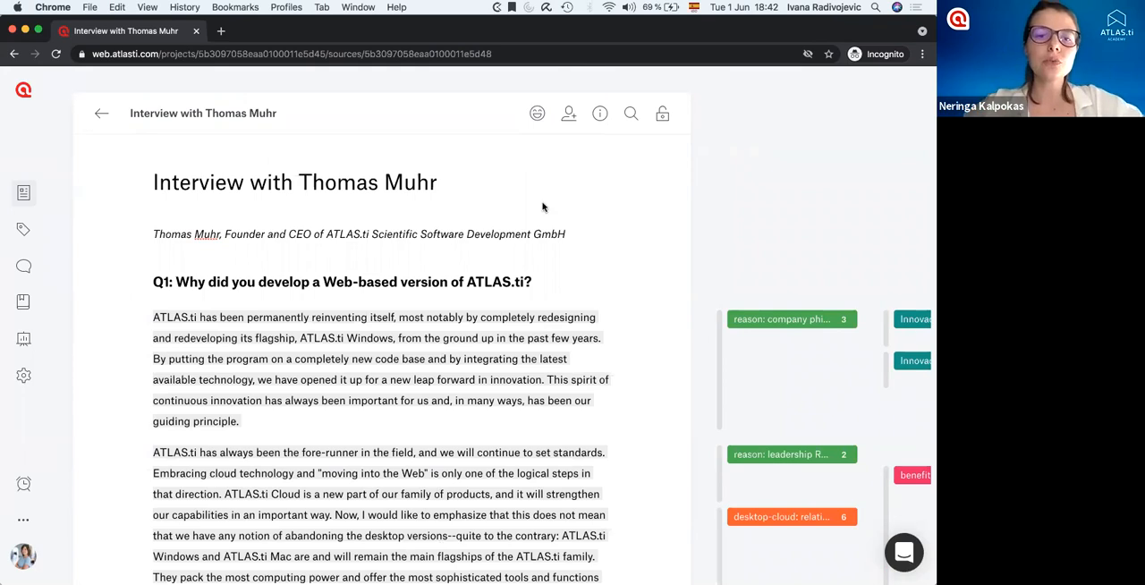
Format the Q1 question "Why did you develop a Web-based version of ATLAS.ti?" as an H1 heading in edit mode.
{"action": "left_click", "coordinate": [662, 118]}
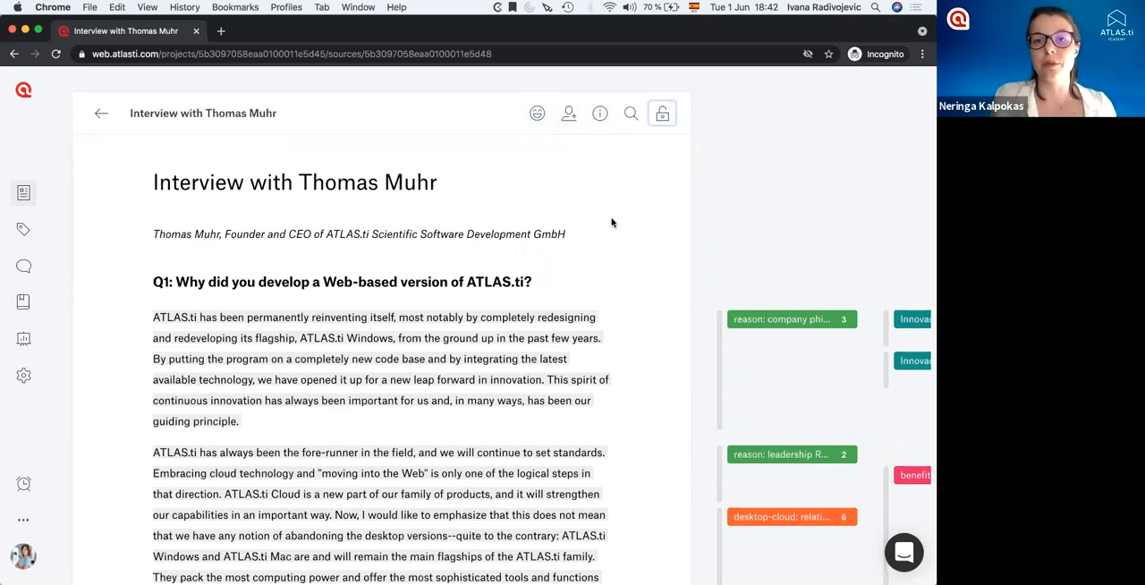
{"action": "left_click_drag", "start_coordinate": [532, 281], "coordinate": [116, 289]}
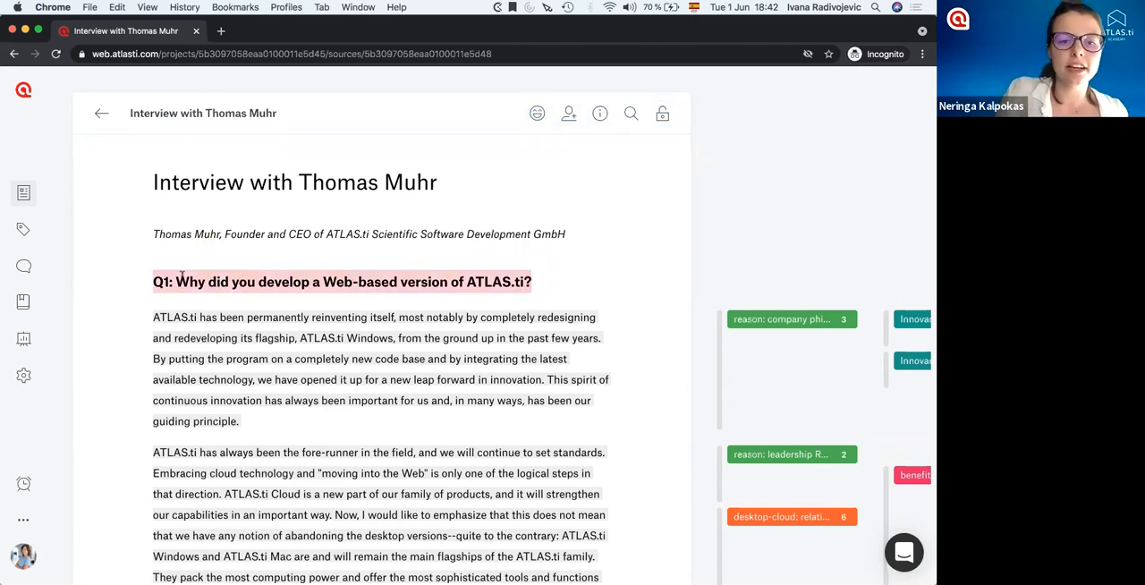
{"action": "left_click", "coordinate": [310, 247]}
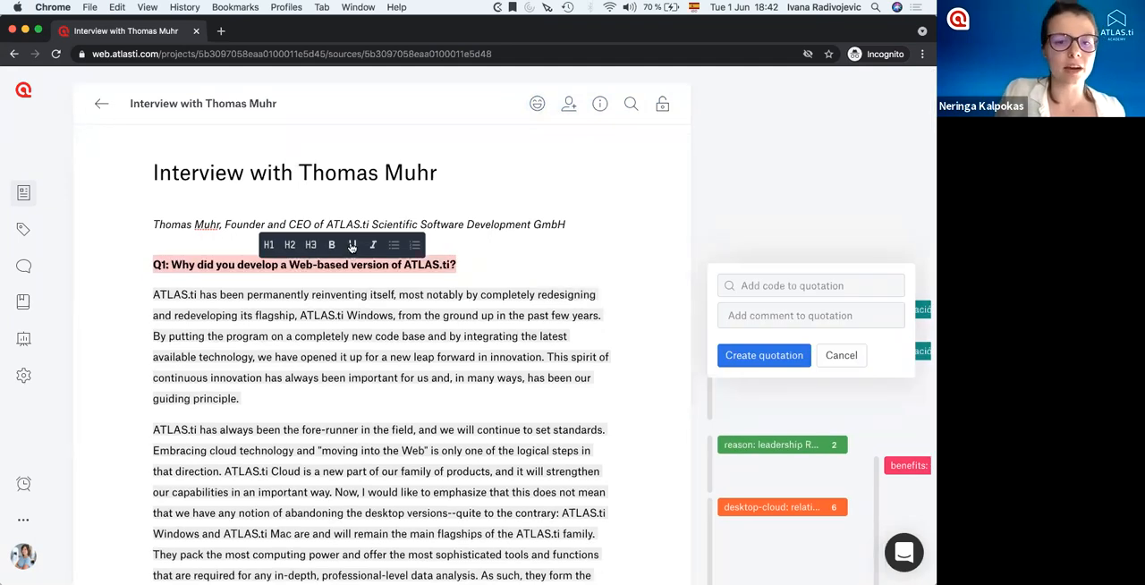
{"action": "left_click", "coordinate": [271, 246]}
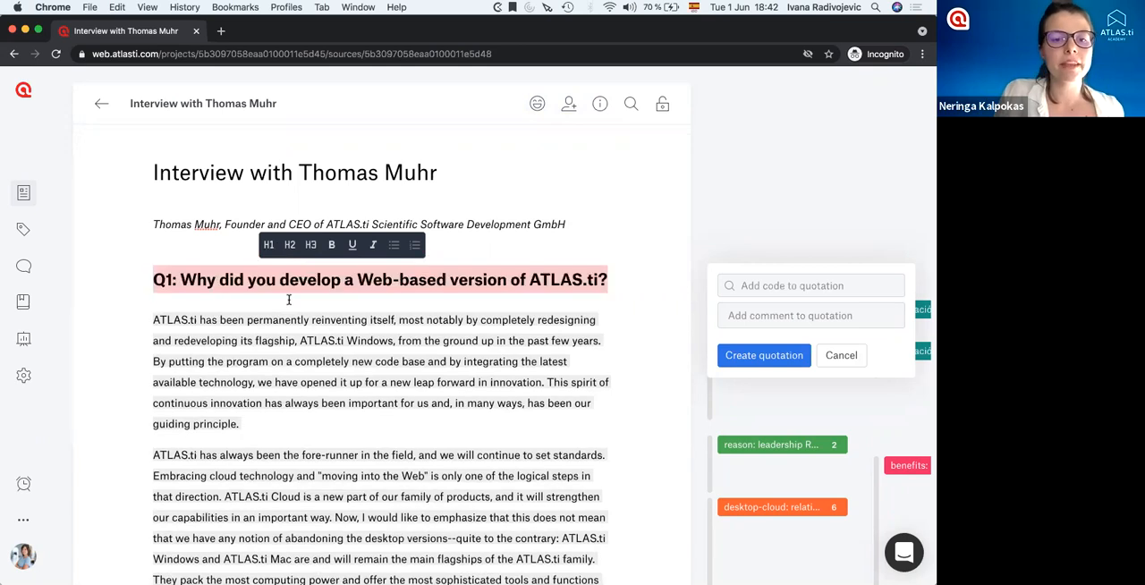
Add a new line below the Q1 heading containing the text "asjdfñakjfñka".
{"action": "left_click", "coordinate": [607, 280]}
{"action": "key", "text": "Return"}
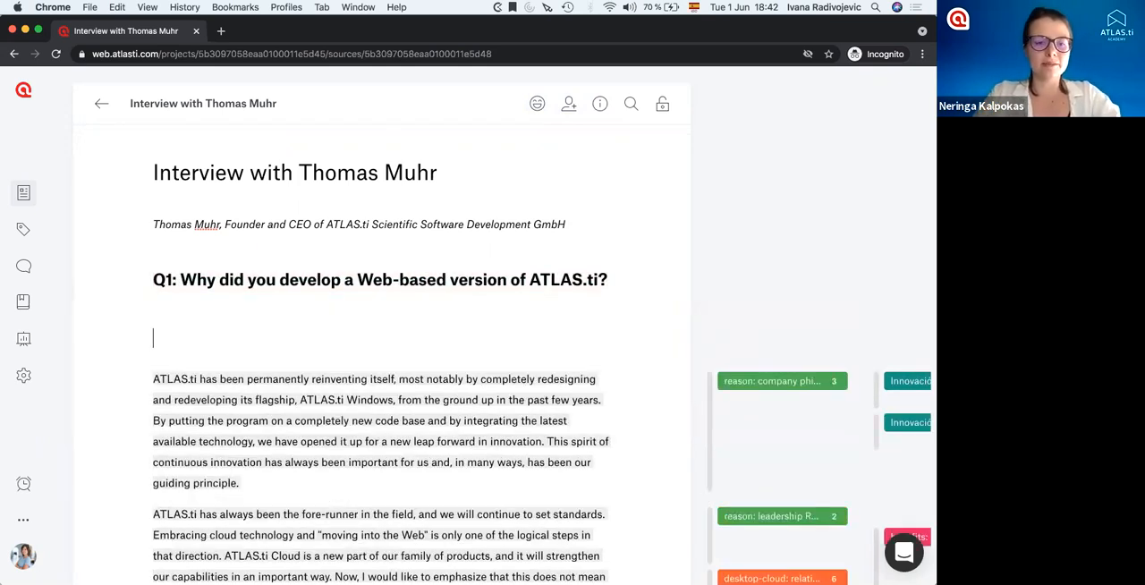
{"action": "type", "text": "asjdfñakjfñka"}
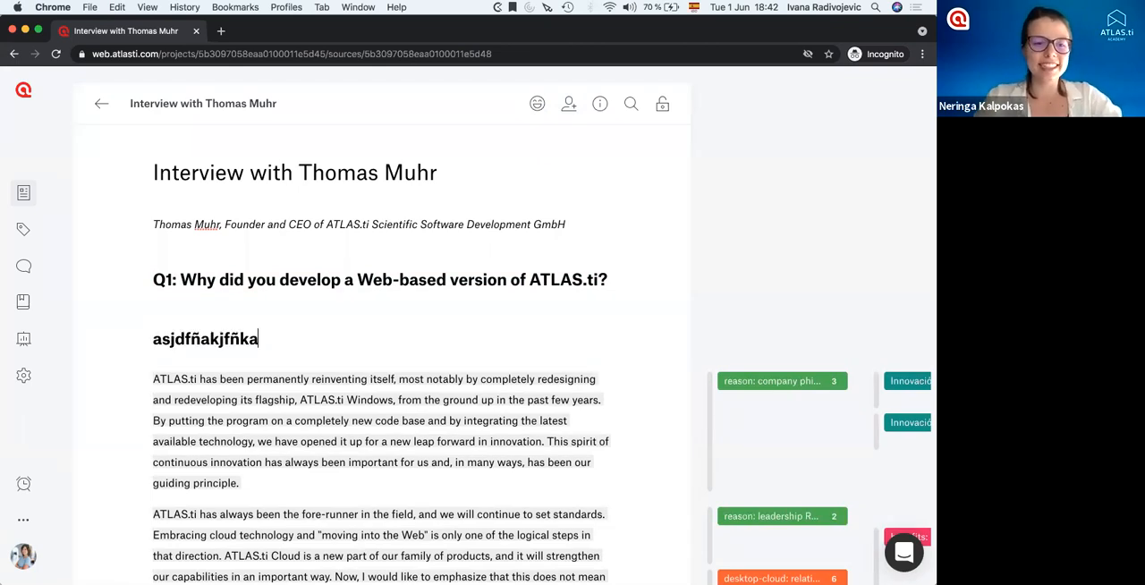
Select part of "ATLAS.ti 7" in the Q2 answer to view the formatting options, and disable the document's edit mode.
{"action": "scroll", "coordinate": [329, 358], "scroll_direction": "down", "scroll_amount": 1}
{"action": "scroll", "coordinate": [329, 358], "scroll_direction": "down", "scroll_amount": 3}
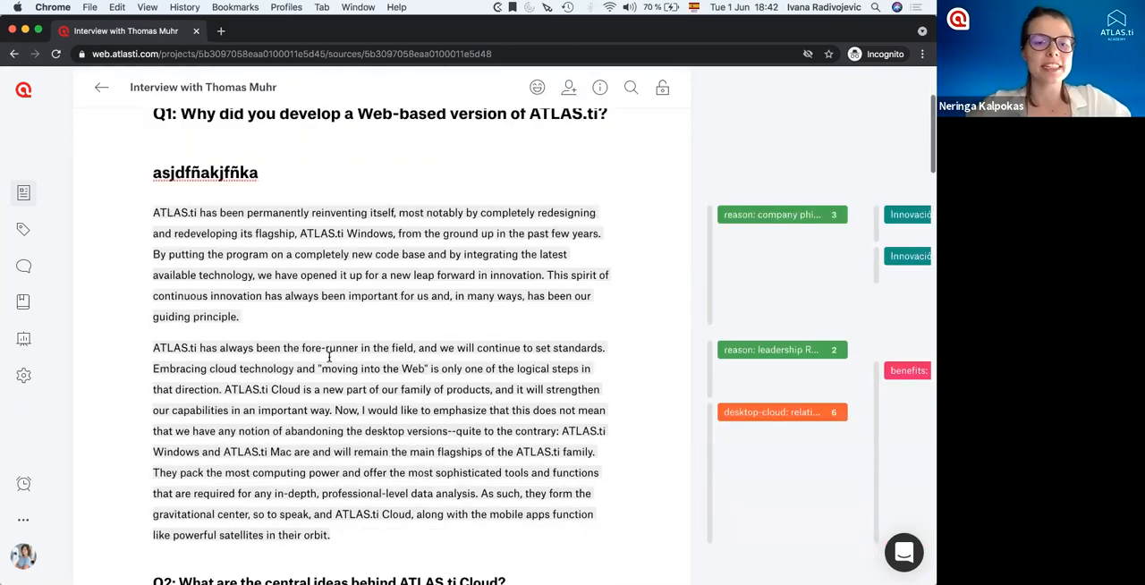
{"action": "scroll", "coordinate": [255, 250], "scroll_direction": "down", "scroll_amount": 10}
{"action": "left_click_drag", "start_coordinate": [277, 305], "coordinate": [328, 306]}
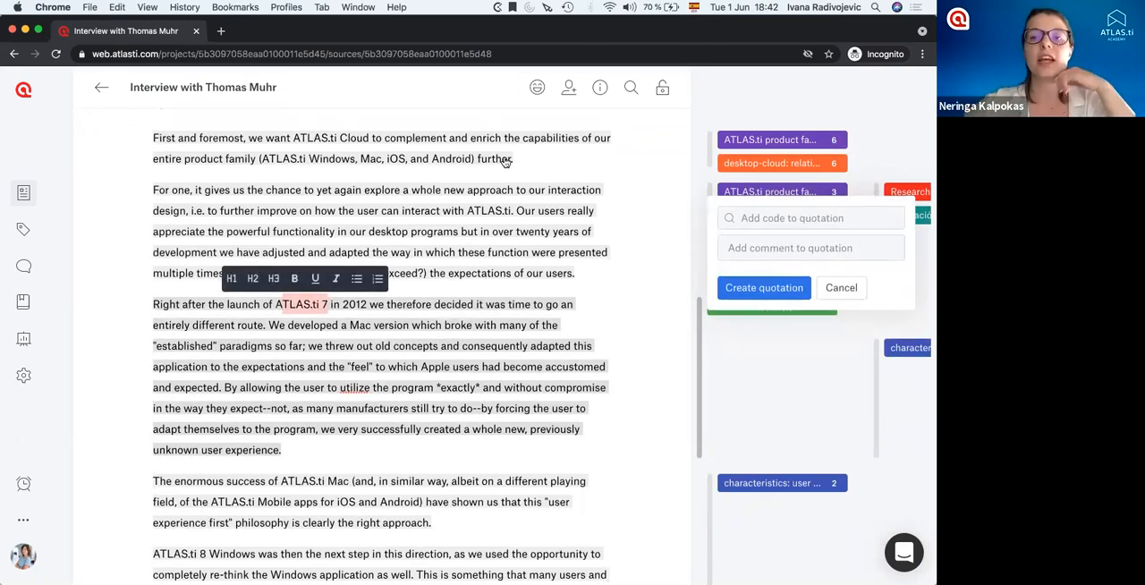
{"action": "left_click", "coordinate": [663, 90]}
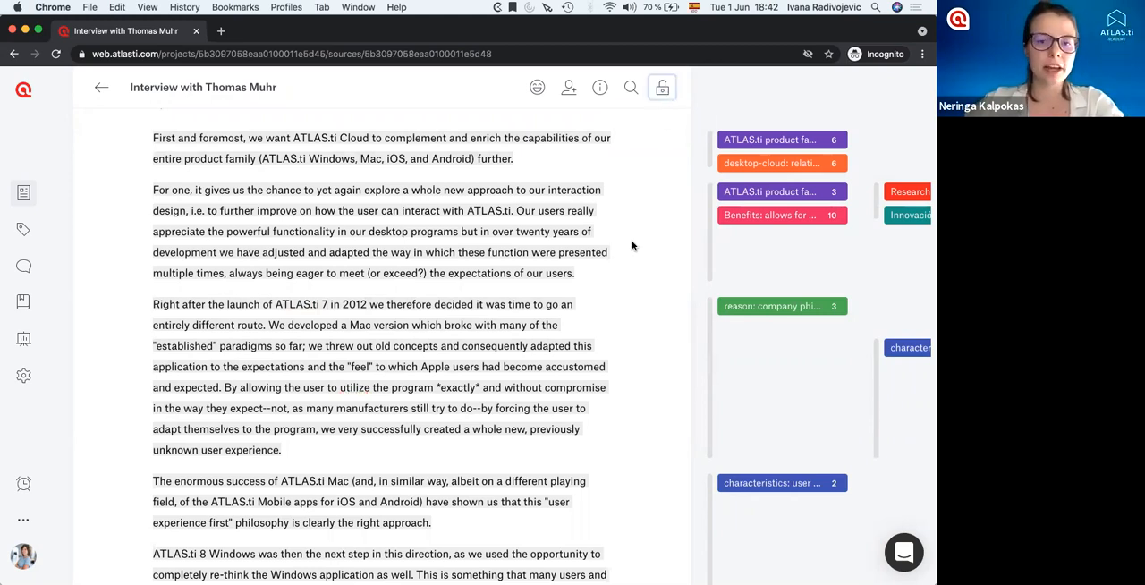
Try selecting text in the Q2 paragraph beginning "For one" with editing locked, and clear the selection.
{"action": "left_click_drag", "start_coordinate": [582, 273], "coordinate": [399, 256]}
{"action": "double_click", "coordinate": [347, 214]}
{"action": "triple_click", "coordinate": [347, 214]}
{"action": "left_click", "coordinate": [345, 218]}
{"action": "left_click", "coordinate": [328, 285]}
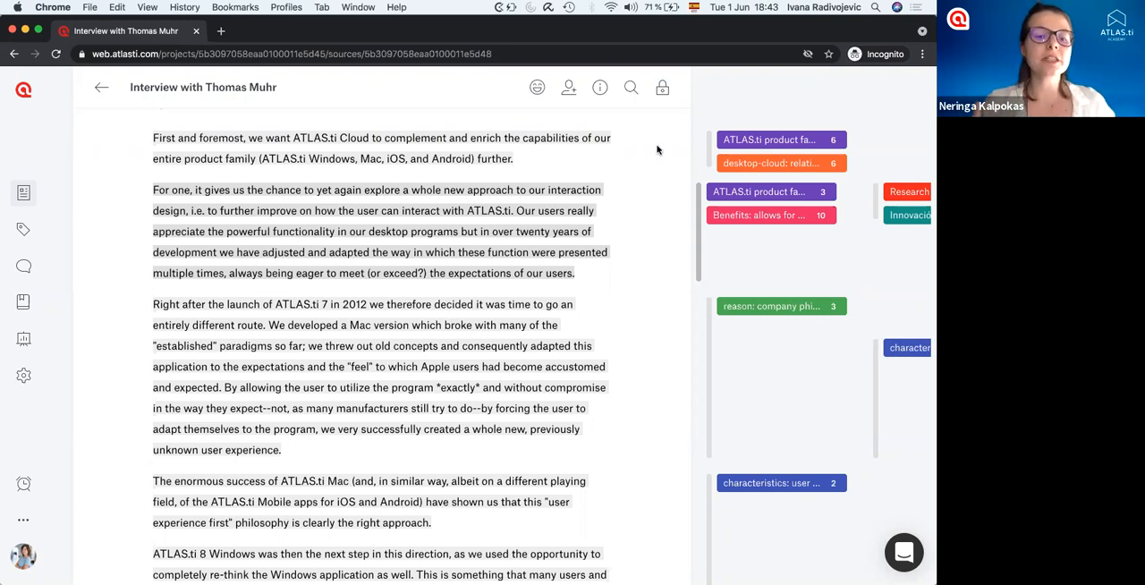
Search the interview for the word "innovation".
{"action": "scroll", "coordinate": [604, 217], "scroll_direction": "up", "scroll_amount": 10}
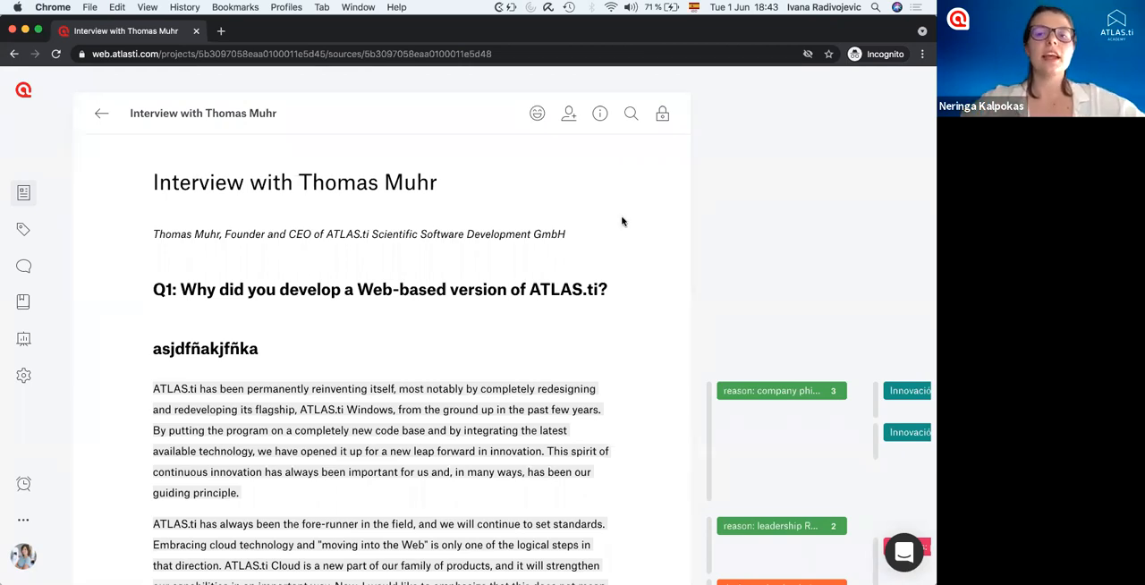
{"action": "left_click", "coordinate": [630, 114]}
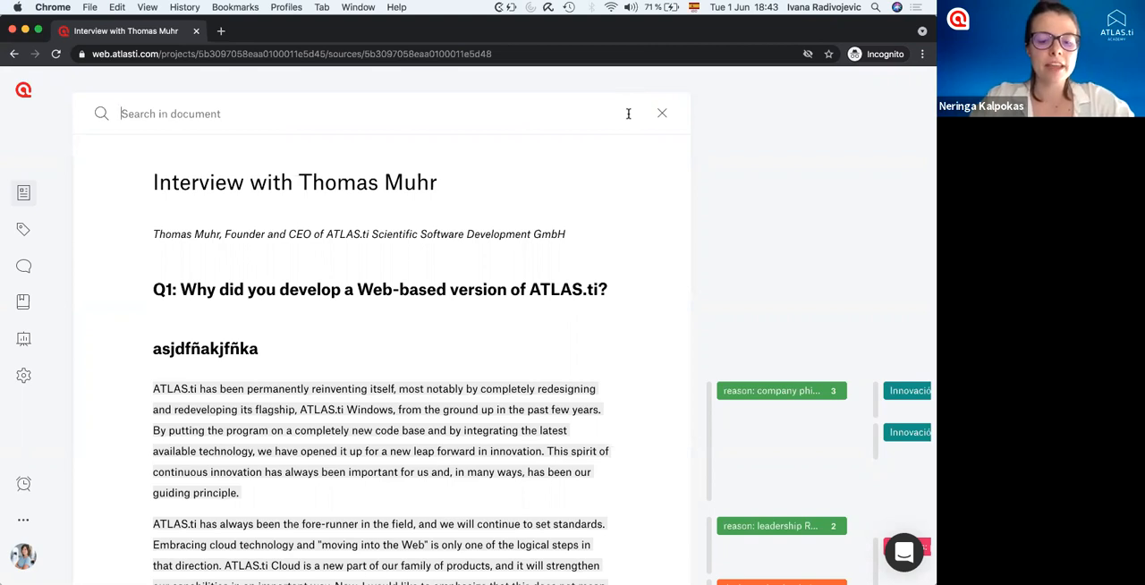
{"action": "type", "text": "innovation"}
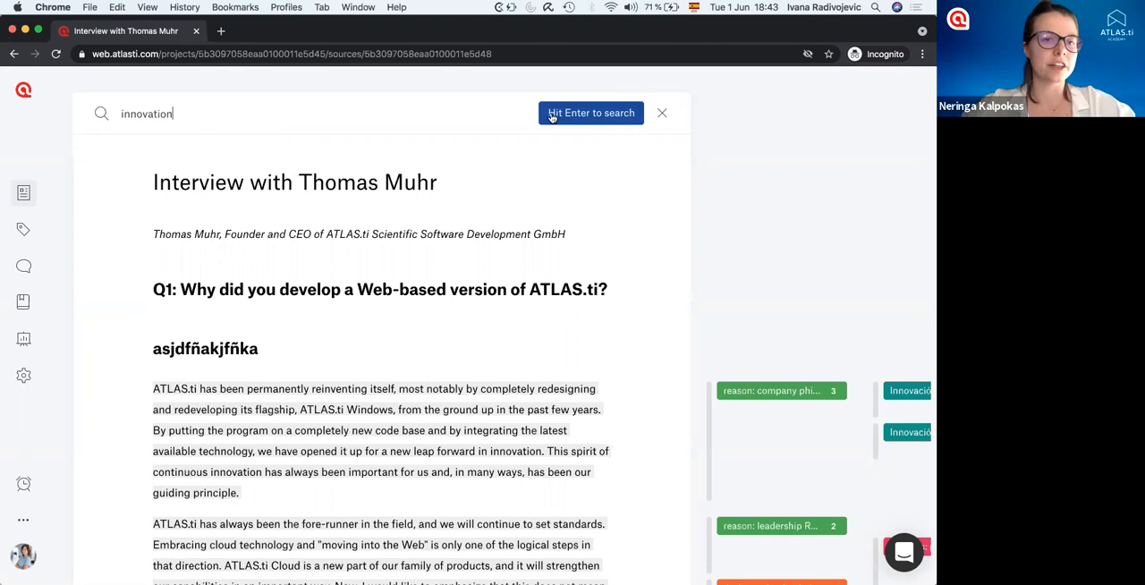
{"action": "key", "text": "Return"}
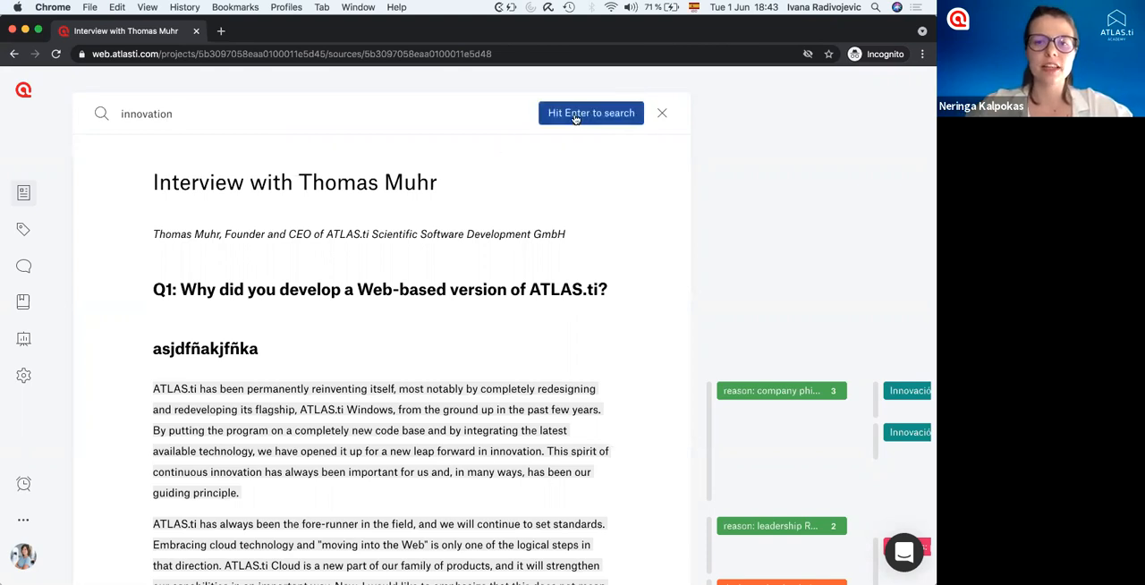
{"action": "key", "text": "Return"}
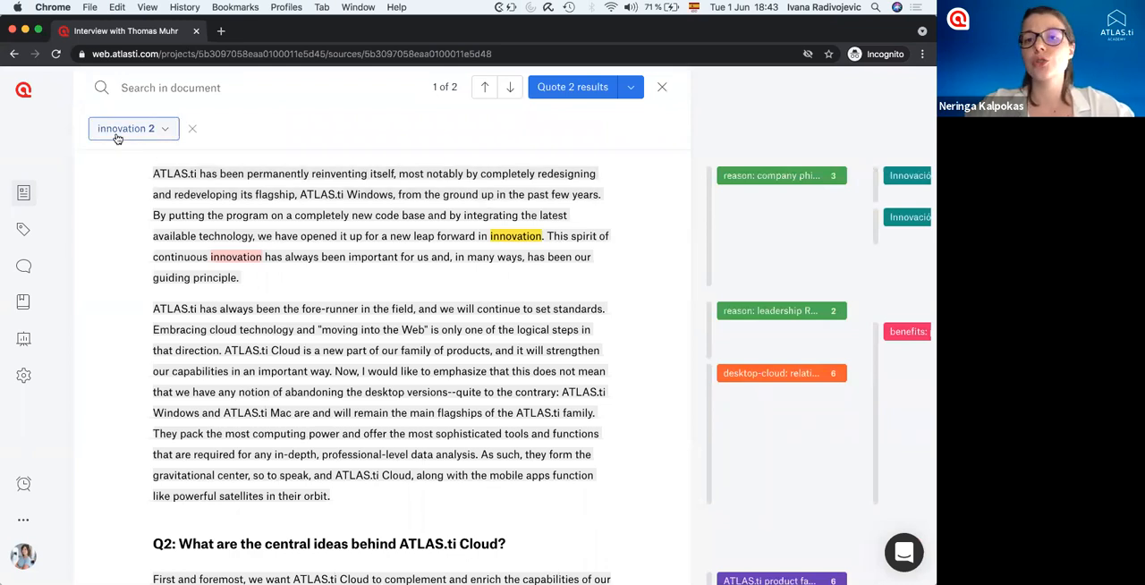
{"action": "left_click", "coordinate": [213, 104]}
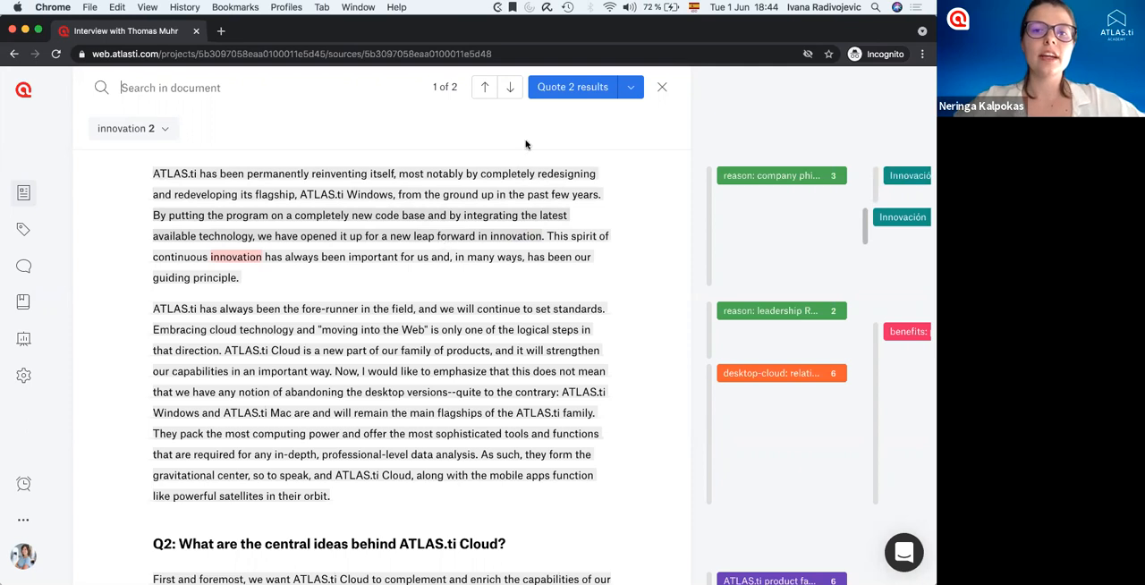
Set the quoting option for the "innovation" search results to "Quote sentences" after trying "Quote paragraphs".
{"action": "left_click", "coordinate": [632, 88]}
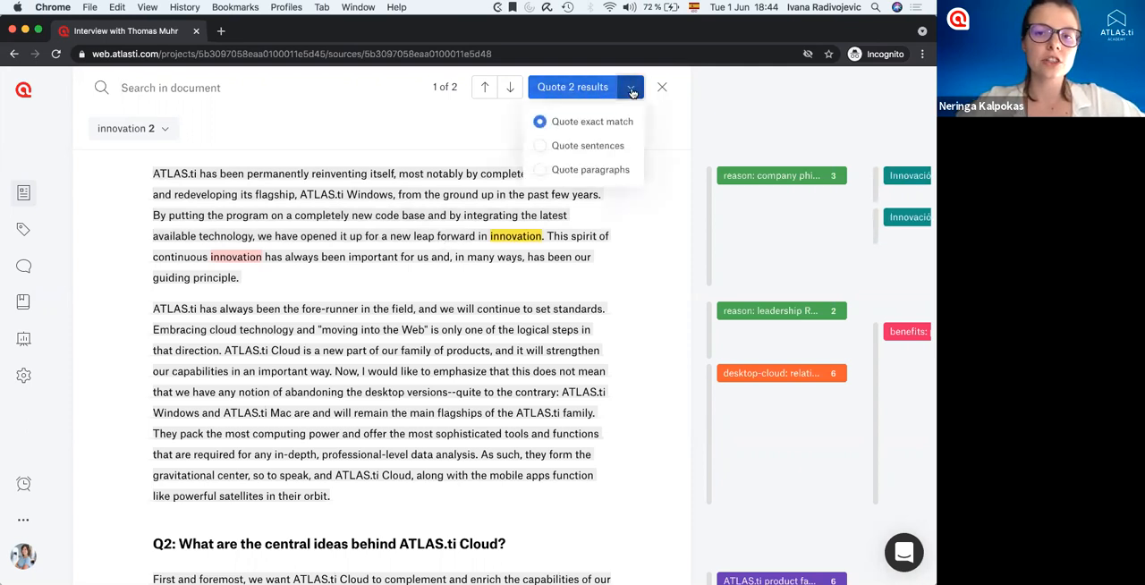
{"action": "left_click", "coordinate": [583, 147]}
{"action": "left_click", "coordinate": [572, 172]}
{"action": "left_click", "coordinate": [541, 147]}
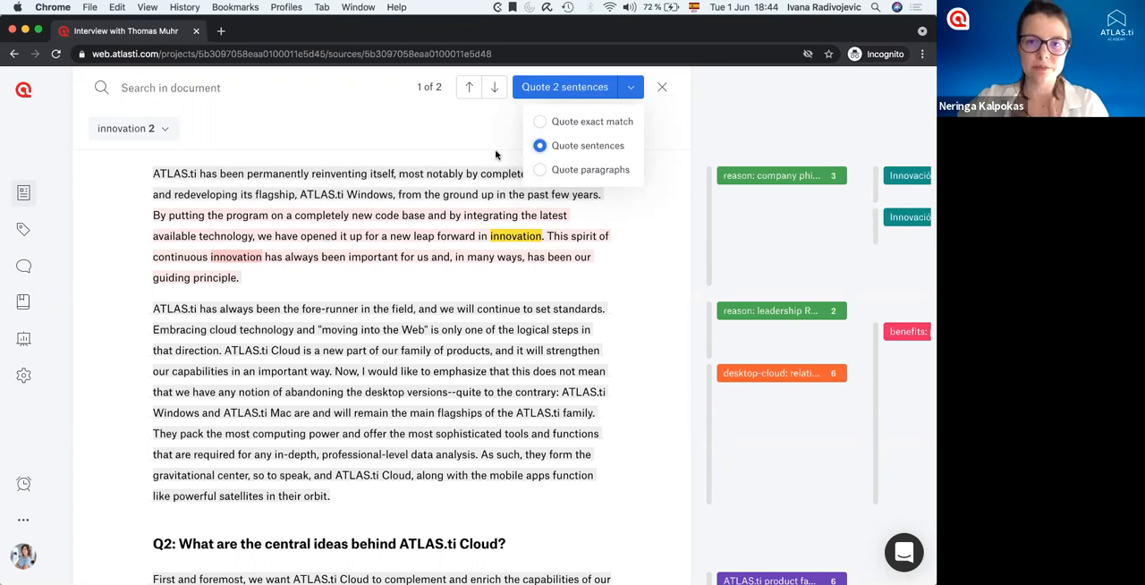
{"action": "left_click", "coordinate": [454, 124]}
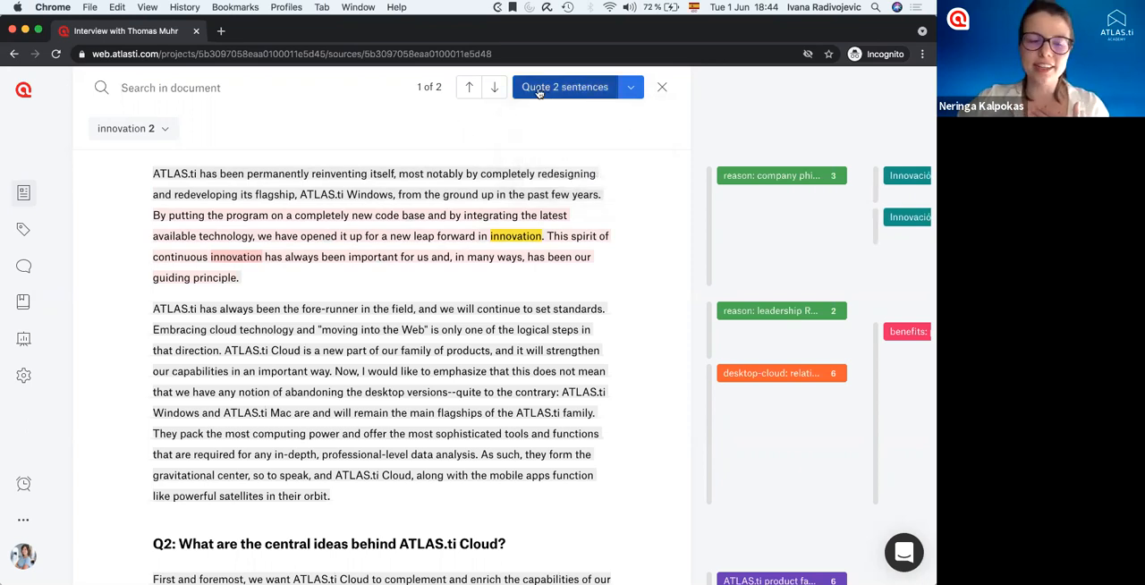
Add the related terms "foundation", "initiation", "design", "invention", "creation" and "conception" to the "innovation" search.
{"action": "left_click", "coordinate": [166, 131]}
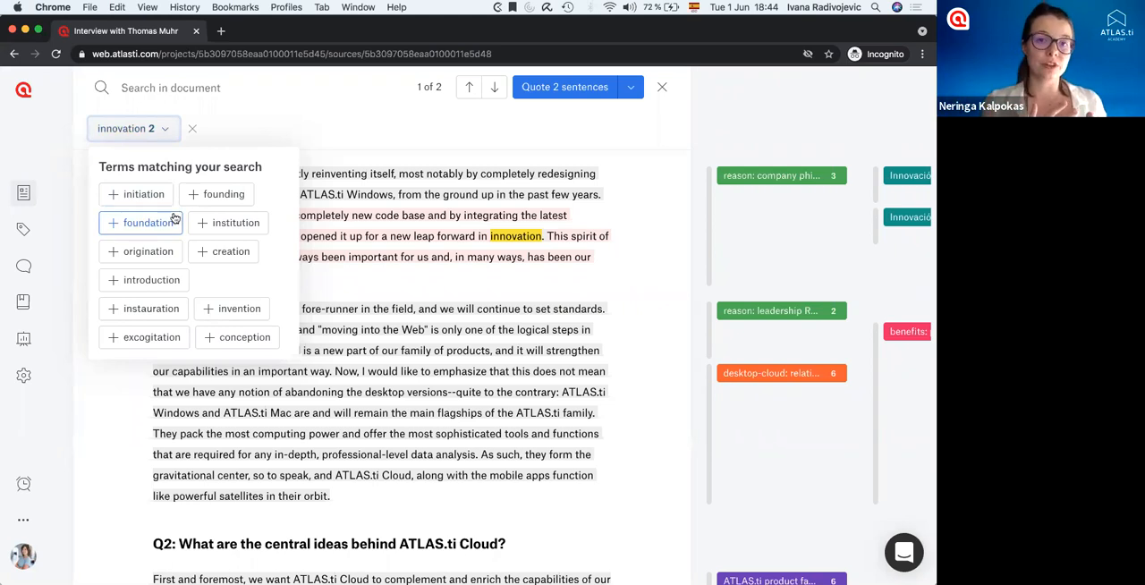
{"action": "left_click", "coordinate": [112, 224]}
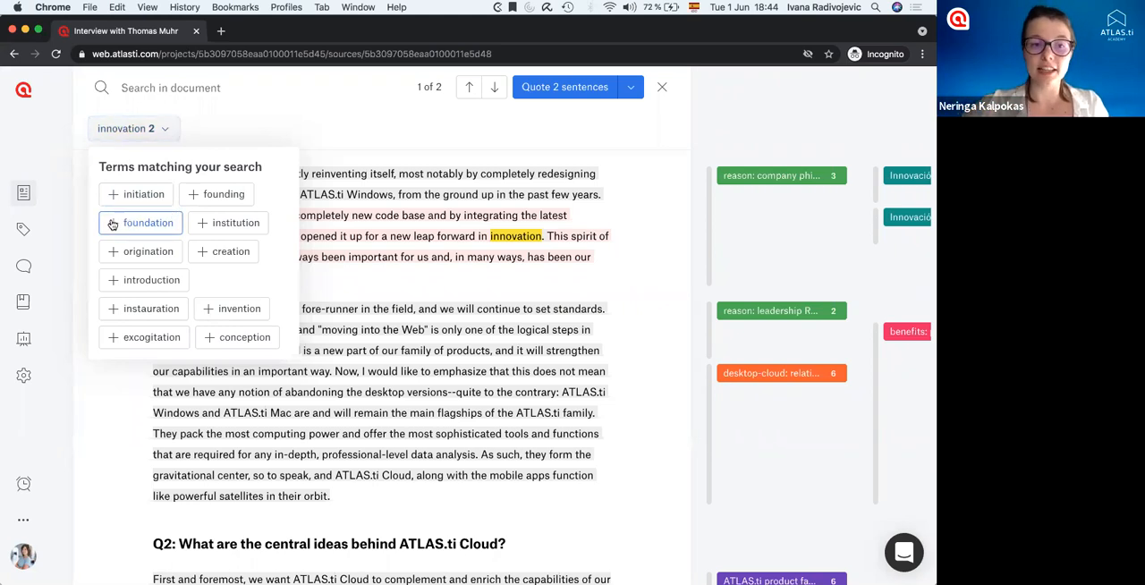
{"action": "left_click", "coordinate": [111, 200]}
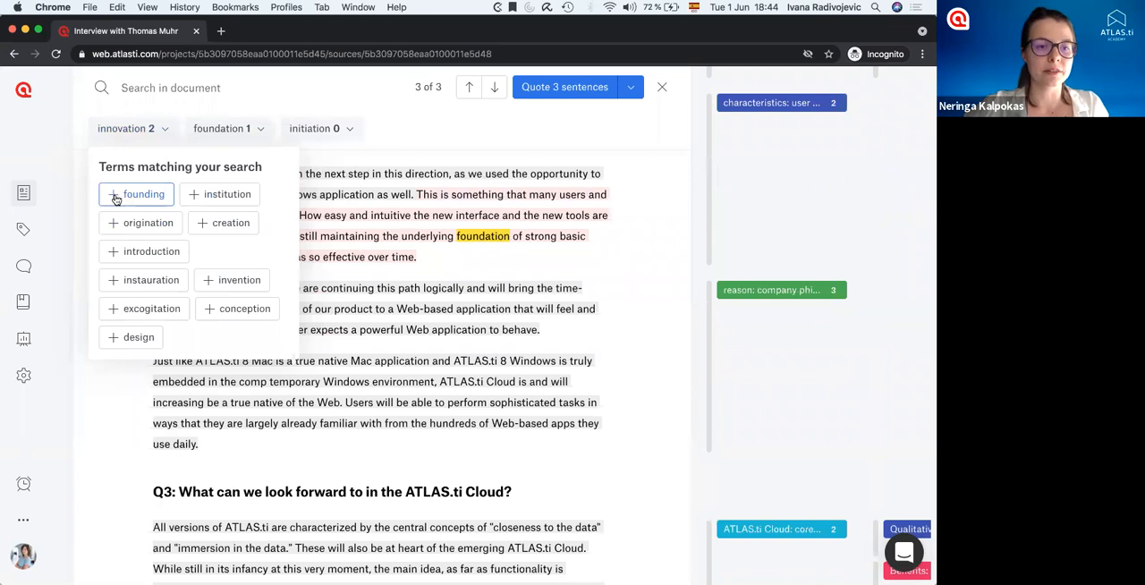
{"action": "left_click", "coordinate": [113, 337]}
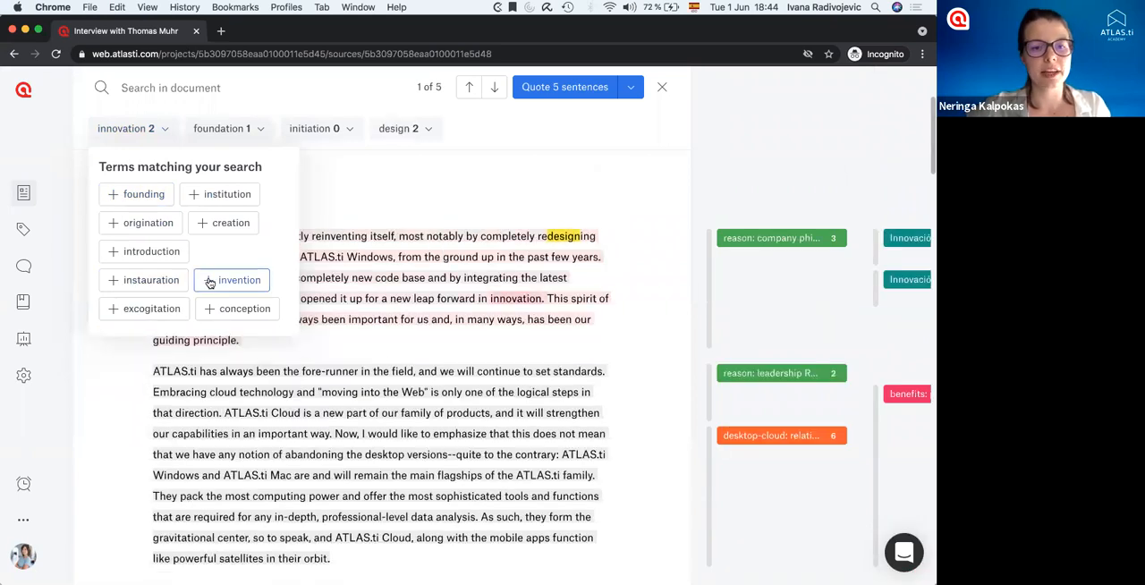
{"action": "left_click", "coordinate": [209, 283]}
{"action": "left_click", "coordinate": [199, 225]}
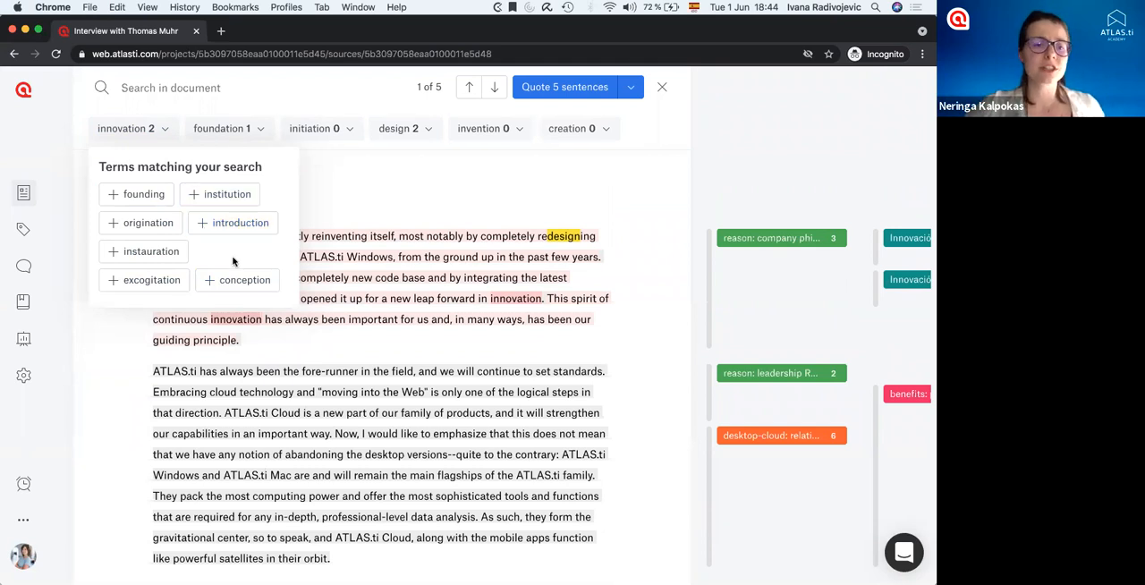
{"action": "left_click", "coordinate": [212, 281]}
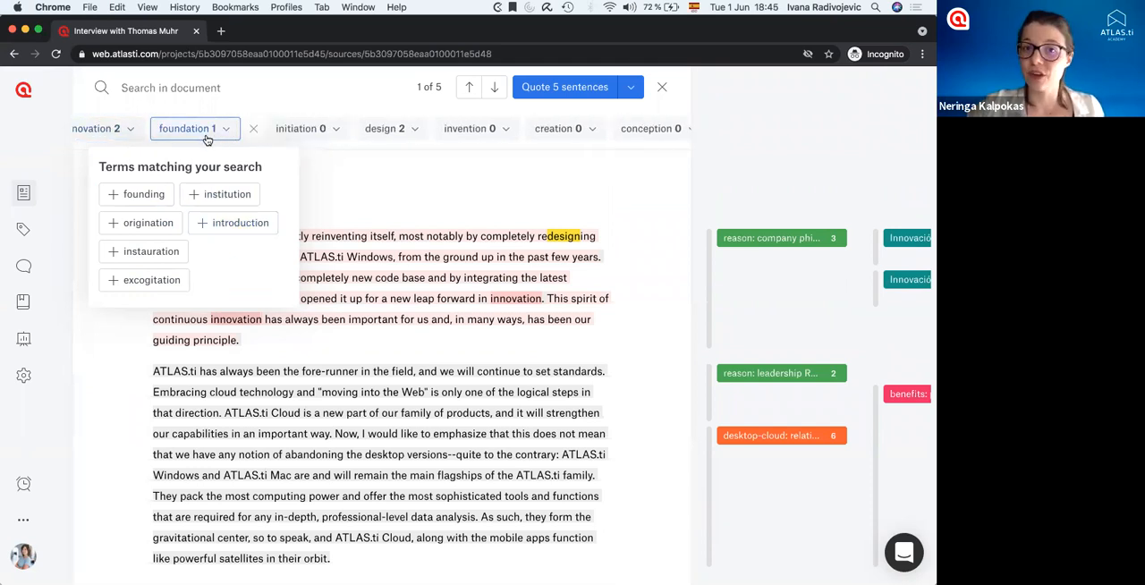
View the terms matching "initiation", and remove "initiation", "creation", "conception" and "invention" from the search.
{"action": "left_click", "coordinate": [313, 130]}
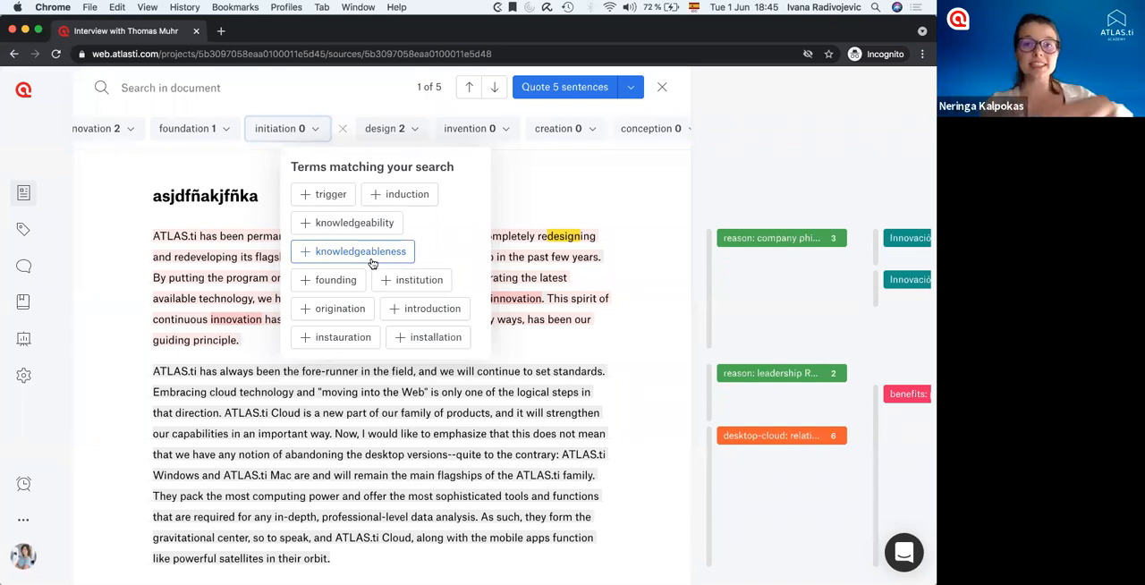
{"action": "left_click", "coordinate": [344, 132]}
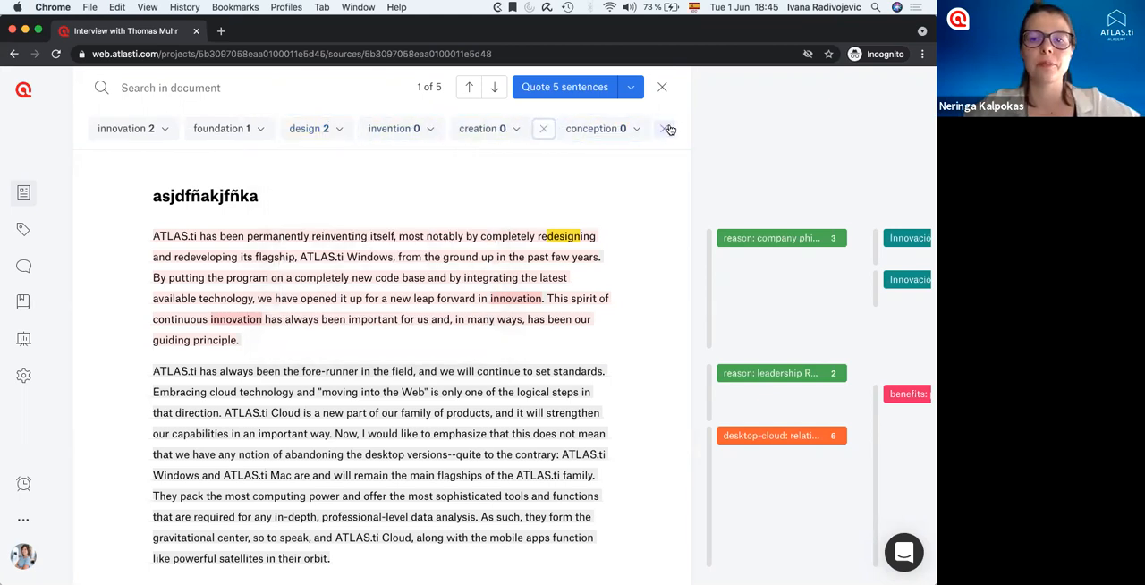
{"action": "left_click", "coordinate": [542, 131]}
{"action": "left_click", "coordinate": [557, 131]}
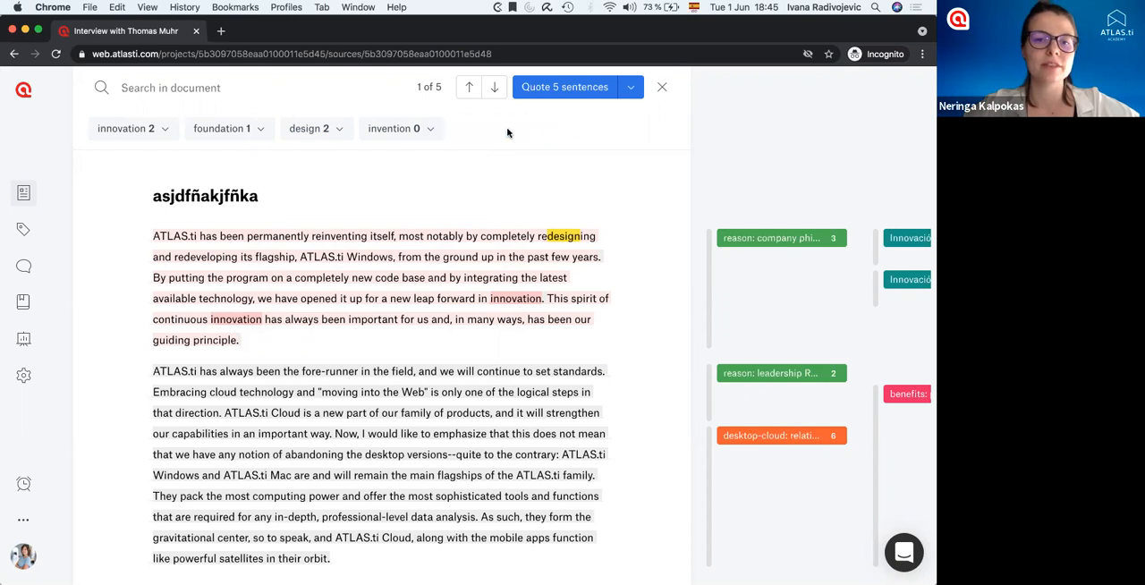
{"action": "left_click", "coordinate": [458, 131]}
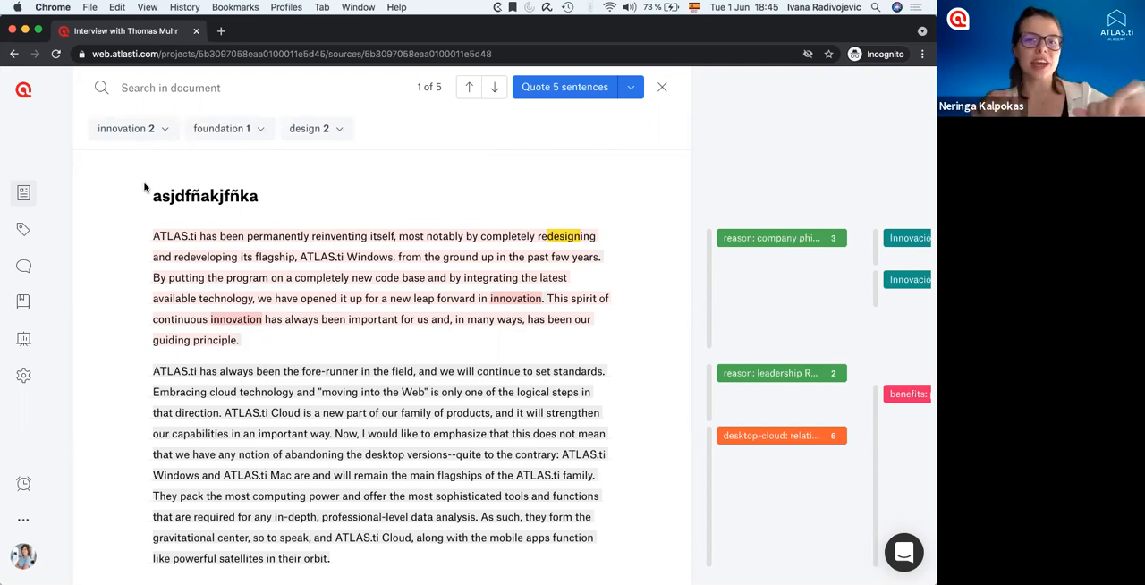
Start quoting the sentences matched by the search terms and assign them a new code named "Innovation".
{"action": "left_click", "coordinate": [556, 91]}
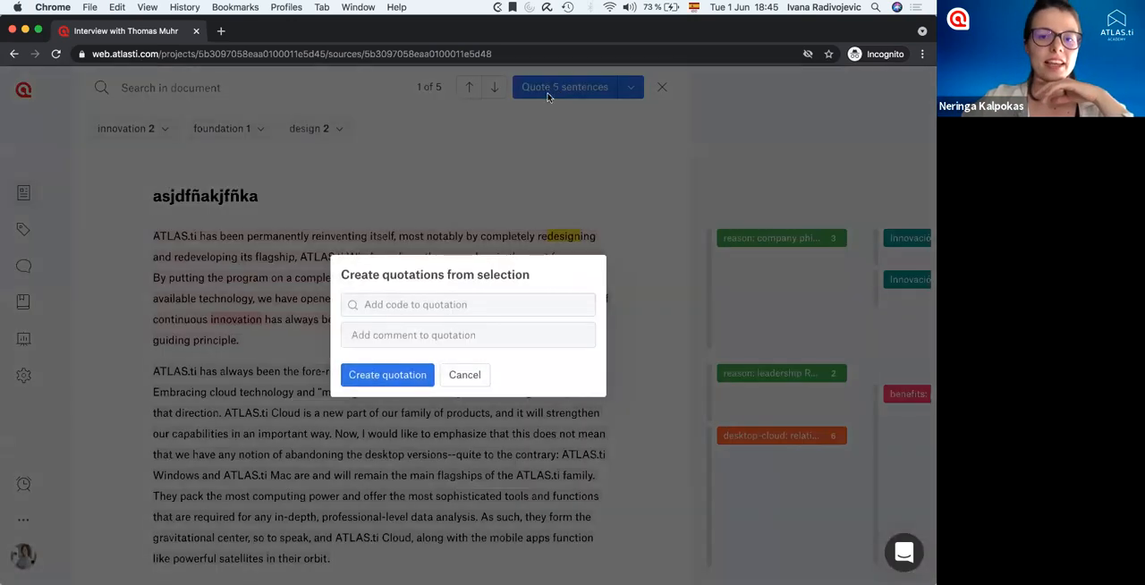
{"action": "left_click", "coordinate": [452, 303]}
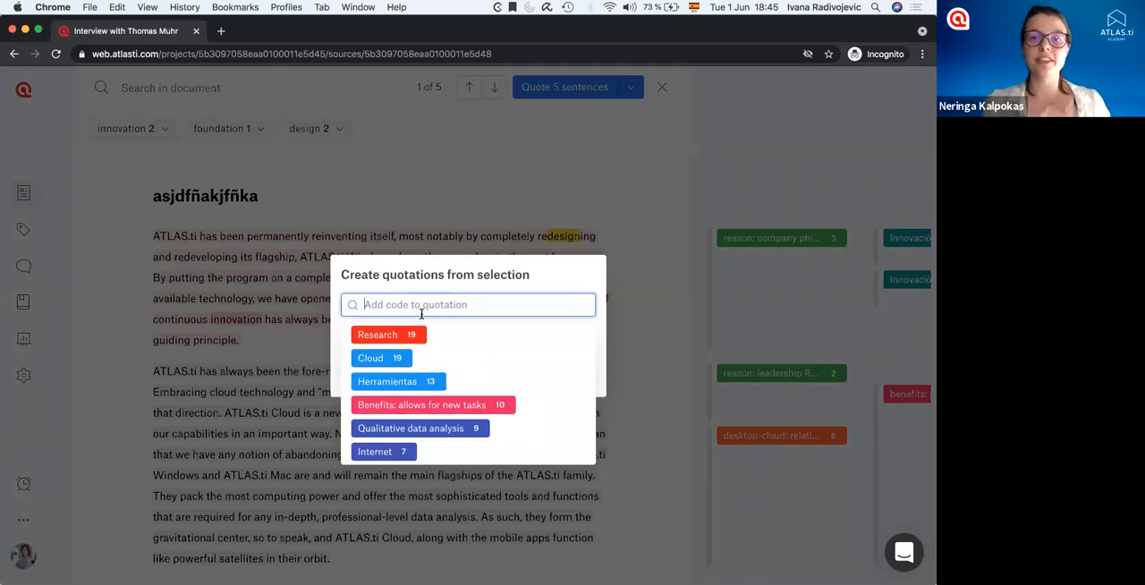
{"action": "type", "text": "Innovation"}
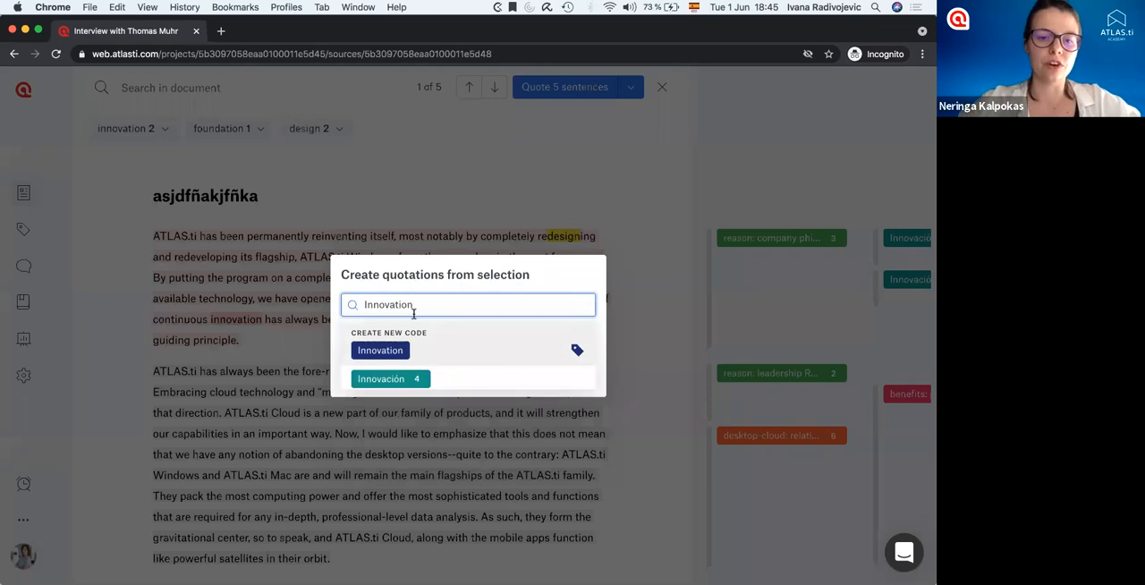
{"action": "left_click", "coordinate": [382, 351]}
Comment the selected sentences with "Results of auto-coding" and create the quotations.
{"action": "left_click", "coordinate": [387, 349]}
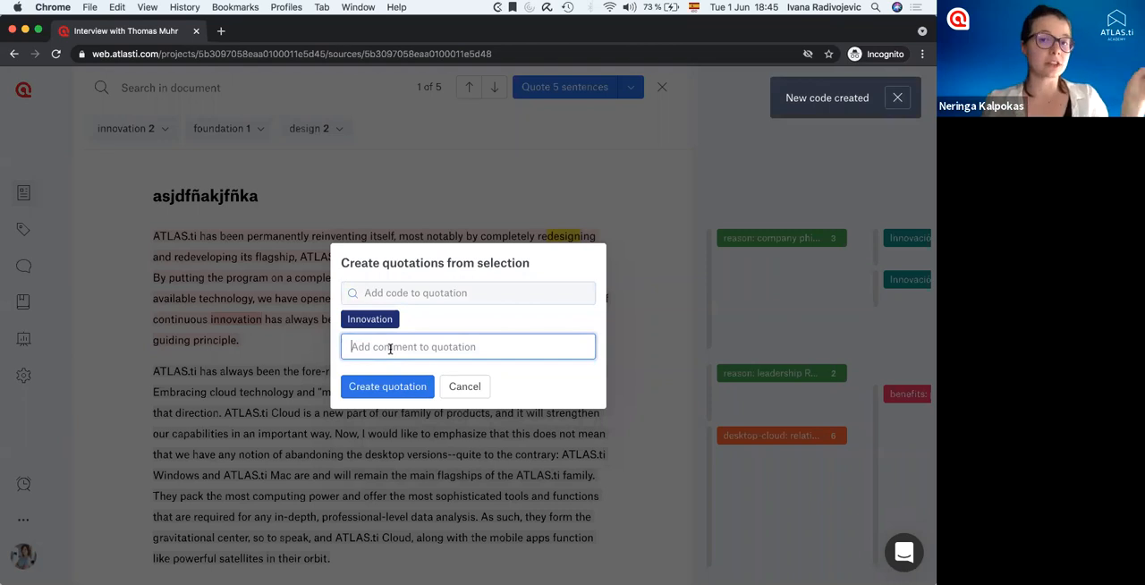
{"action": "type", "text": "R"}
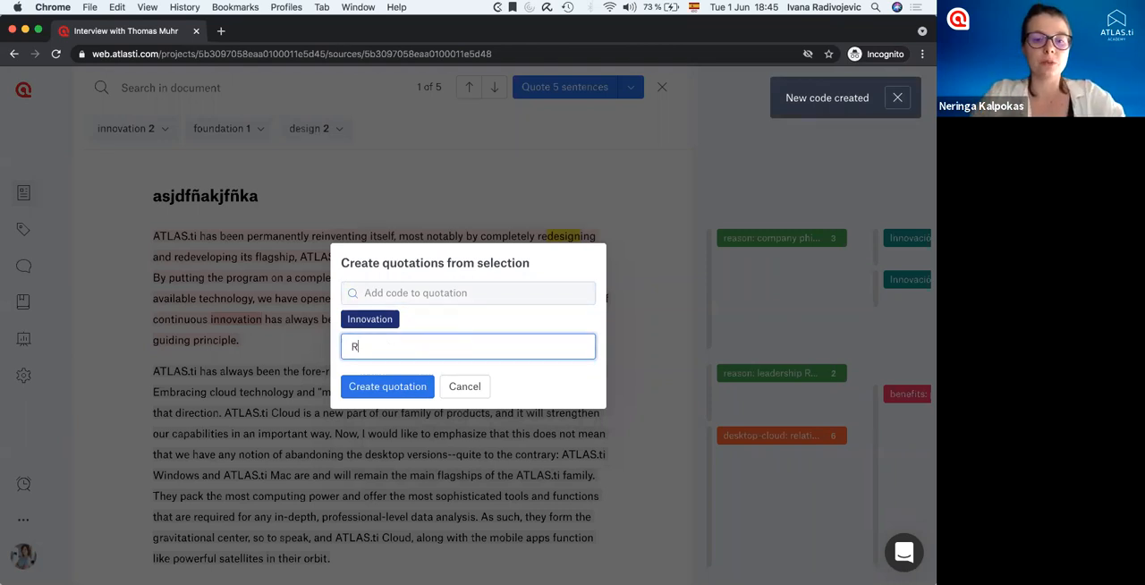
{"action": "type", "text": "esults of auto-coding"}
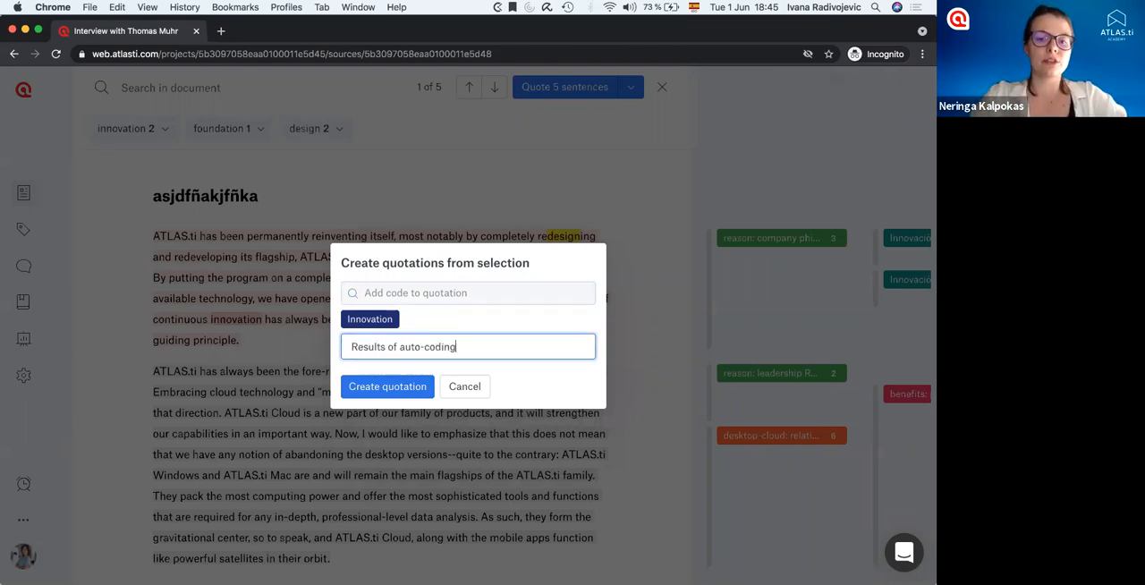
{"action": "left_click", "coordinate": [391, 387]}
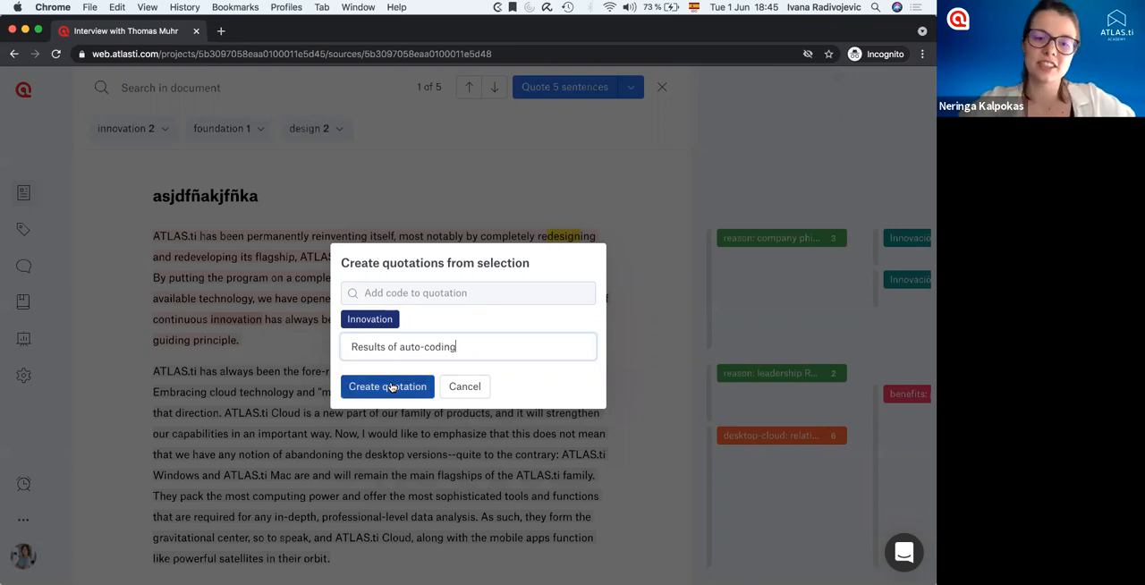
{"action": "left_click", "coordinate": [391, 387]}
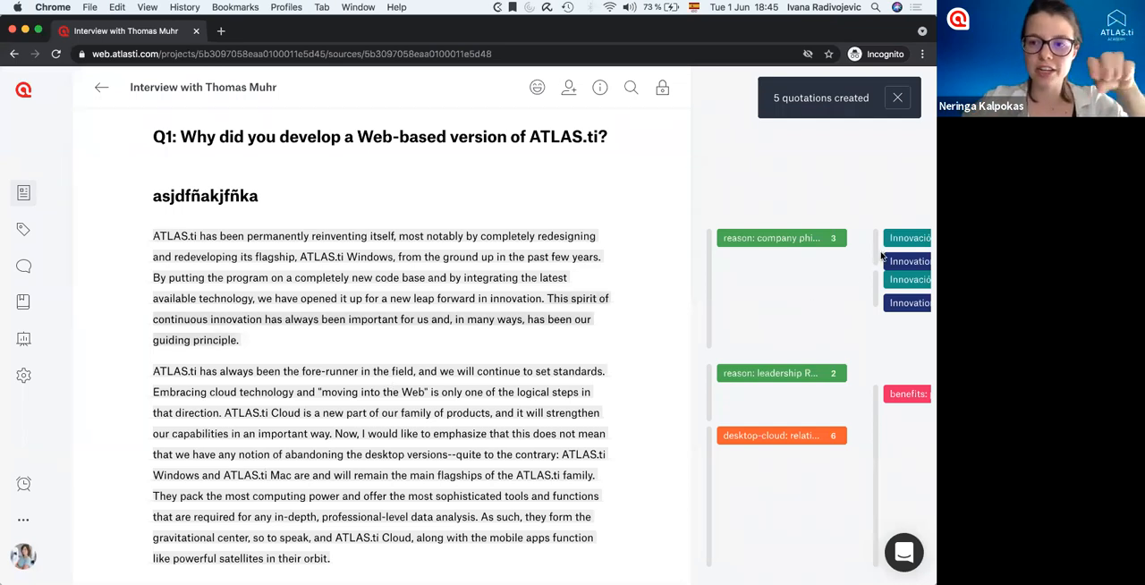
Check the new "Innovation" codes beside the interview text, and run a sentiment analysis based on sentences.
{"action": "scroll", "coordinate": [866, 293], "scroll_direction": "right", "scroll_amount": 5}
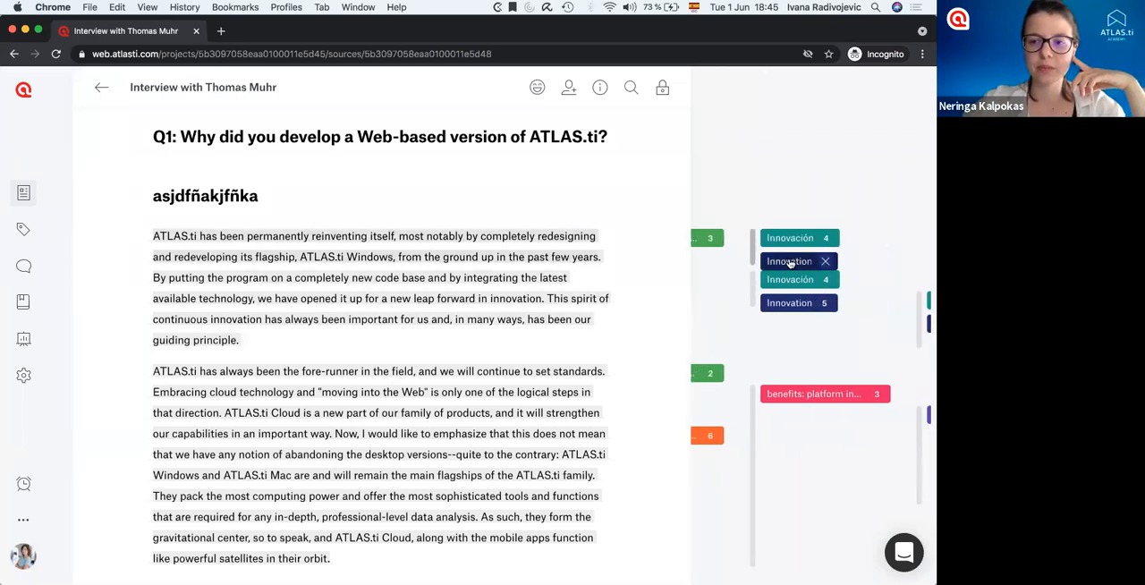
{"action": "scroll", "coordinate": [777, 309], "scroll_direction": "down", "scroll_amount": 10}
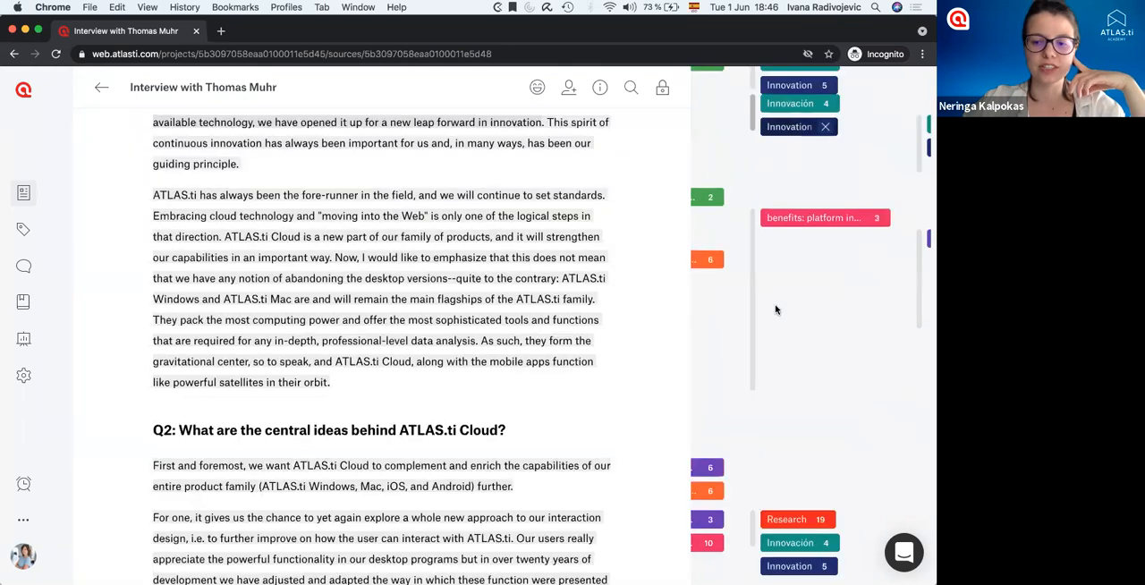
{"action": "scroll", "coordinate": [620, 313], "scroll_direction": "up", "scroll_amount": 10}
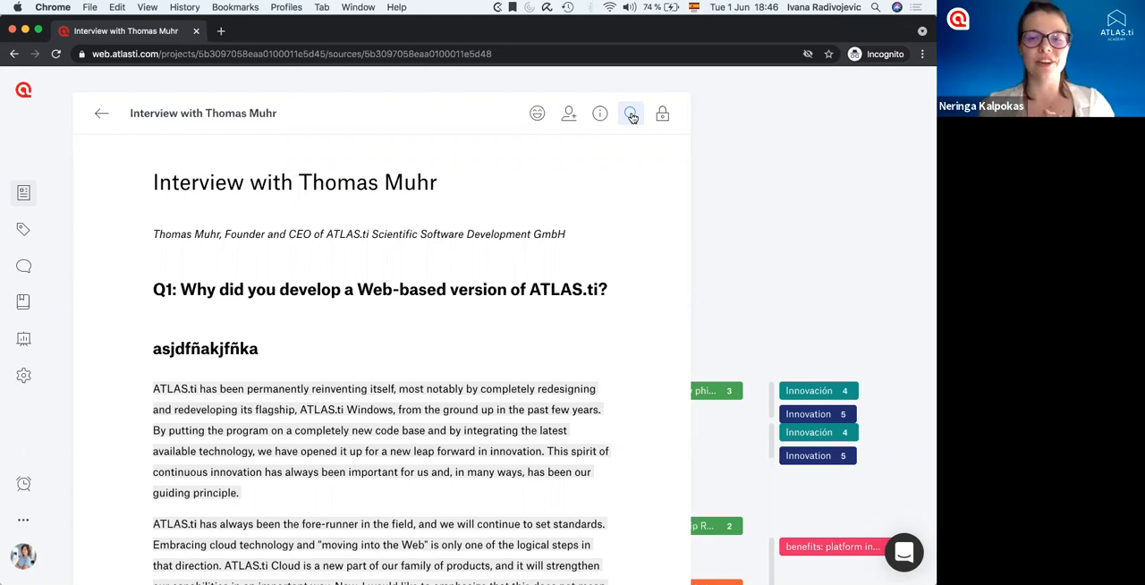
{"action": "left_click", "coordinate": [537, 117]}
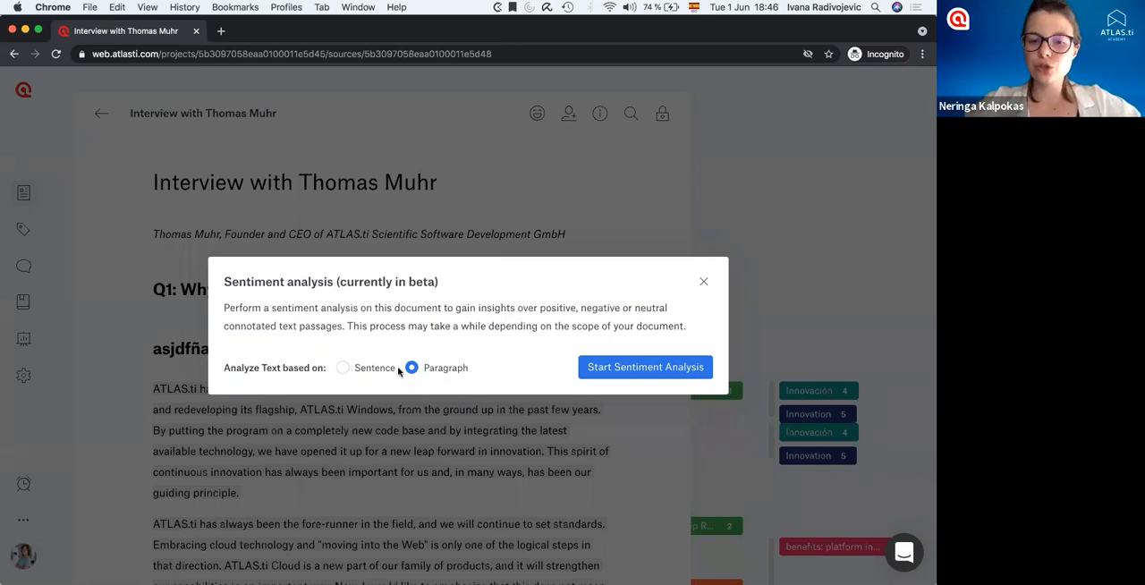
{"action": "left_click", "coordinate": [370, 372]}
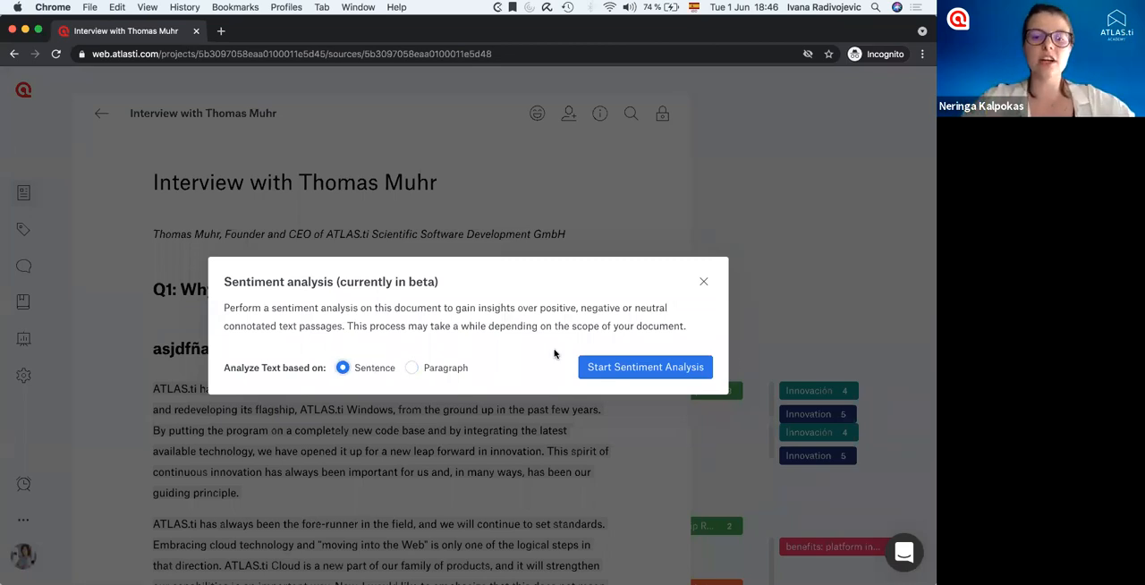
{"action": "left_click", "coordinate": [617, 371]}
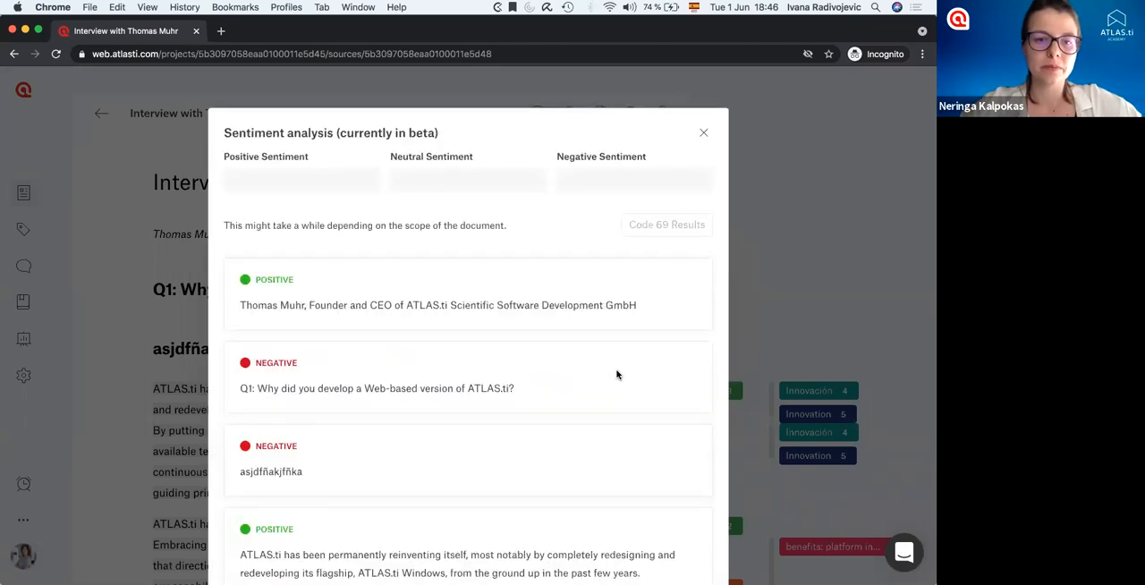
Review the positive, negative and neutral classifications that the sentiment analysis gives to the interview's sentences.
{"action": "scroll", "coordinate": [507, 383], "scroll_direction": "down", "scroll_amount": 5}
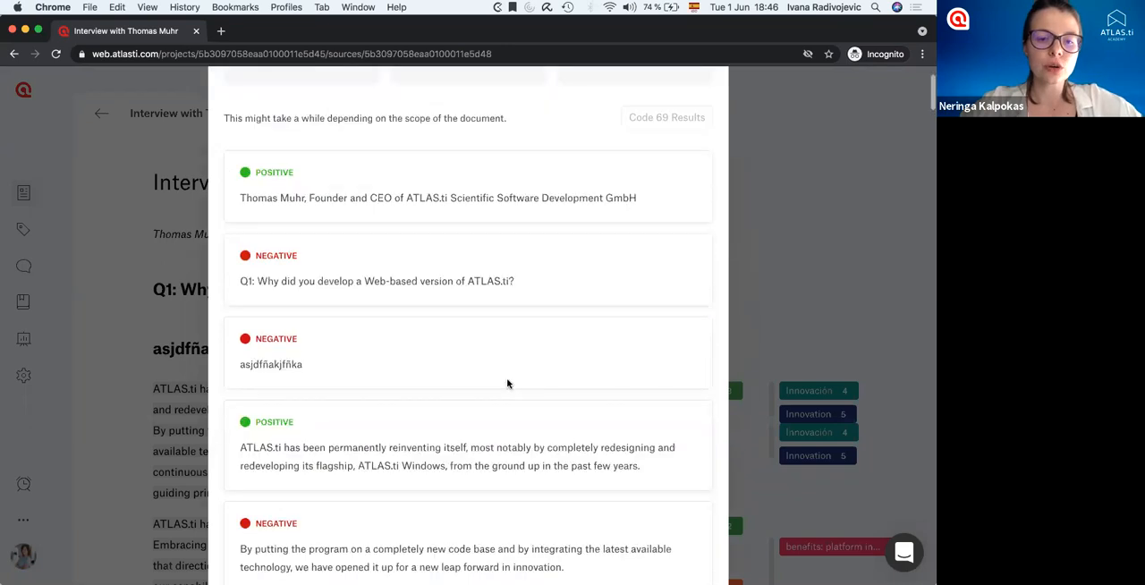
{"action": "scroll", "coordinate": [507, 383], "scroll_direction": "down", "scroll_amount": 2}
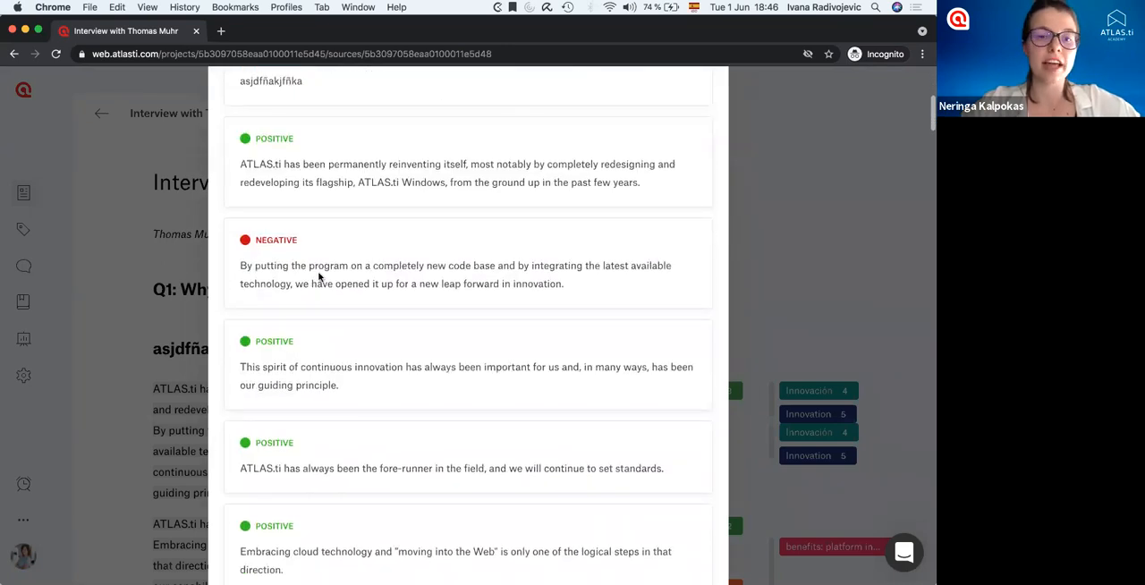
{"action": "scroll", "coordinate": [310, 336], "scroll_direction": "down", "scroll_amount": 6}
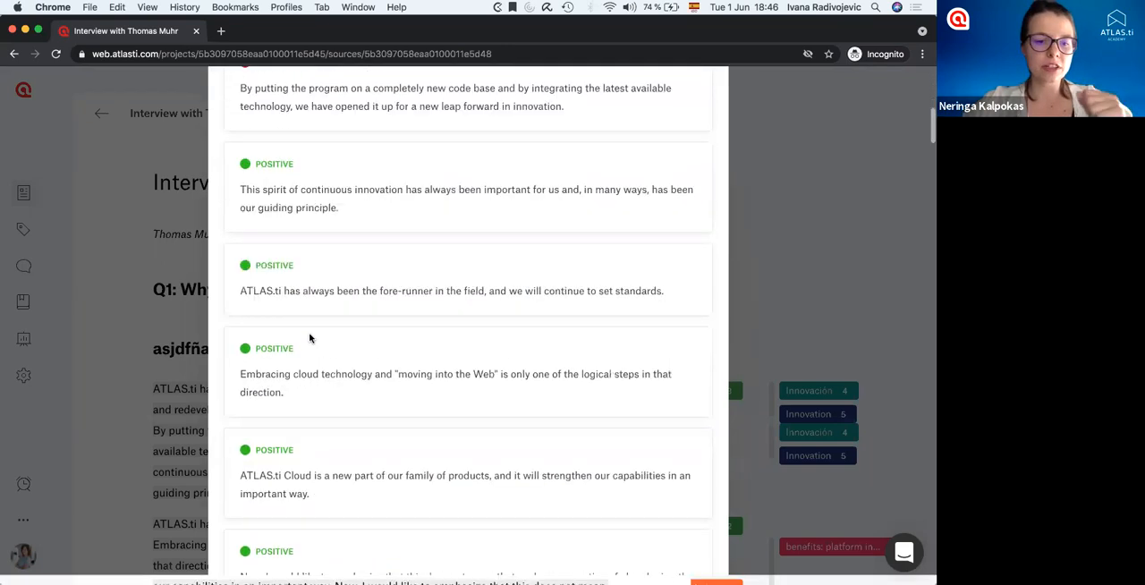
{"action": "scroll", "coordinate": [310, 337], "scroll_direction": "down", "scroll_amount": 10}
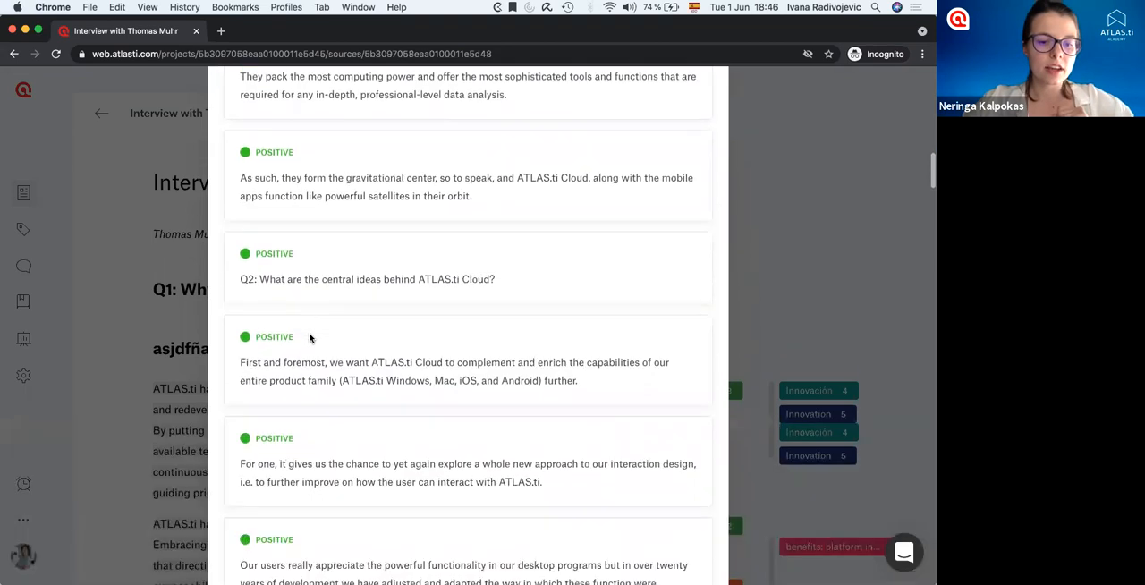
{"action": "scroll", "coordinate": [310, 338], "scroll_direction": "down", "scroll_amount": 6}
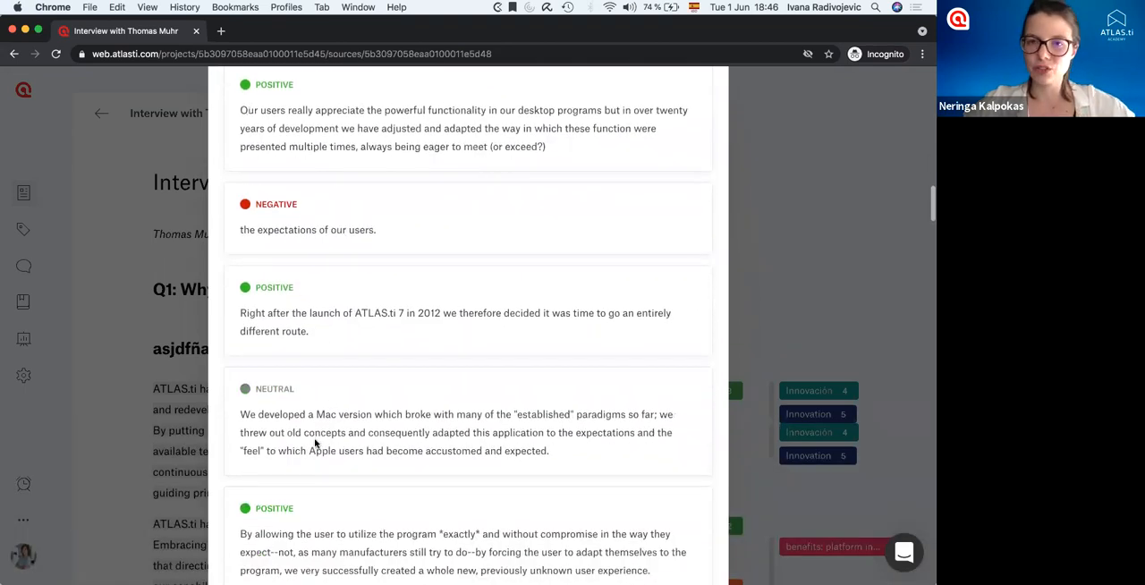
{"action": "scroll", "coordinate": [315, 443], "scroll_direction": "up", "scroll_amount": 12}
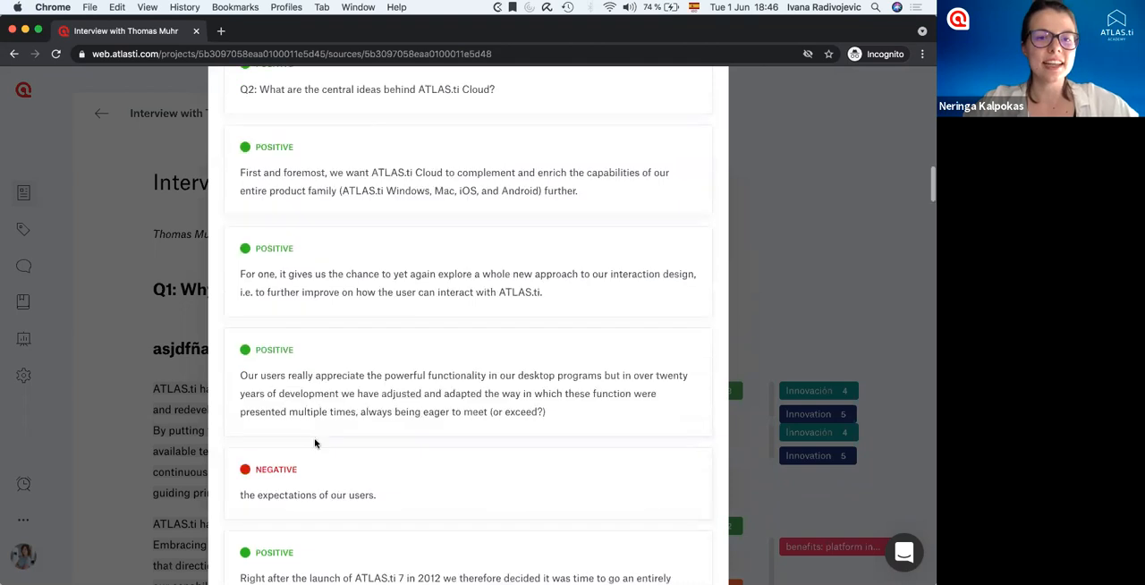
{"action": "scroll", "coordinate": [315, 443], "scroll_direction": "up", "scroll_amount": 10}
Try to assign a "Positive" code to the positive sentiment results, and close the sentiment analysis without coding.
{"action": "left_click", "coordinate": [273, 182]}
{"action": "left_click", "coordinate": [281, 220]}
{"action": "type", "text": "Positive"}
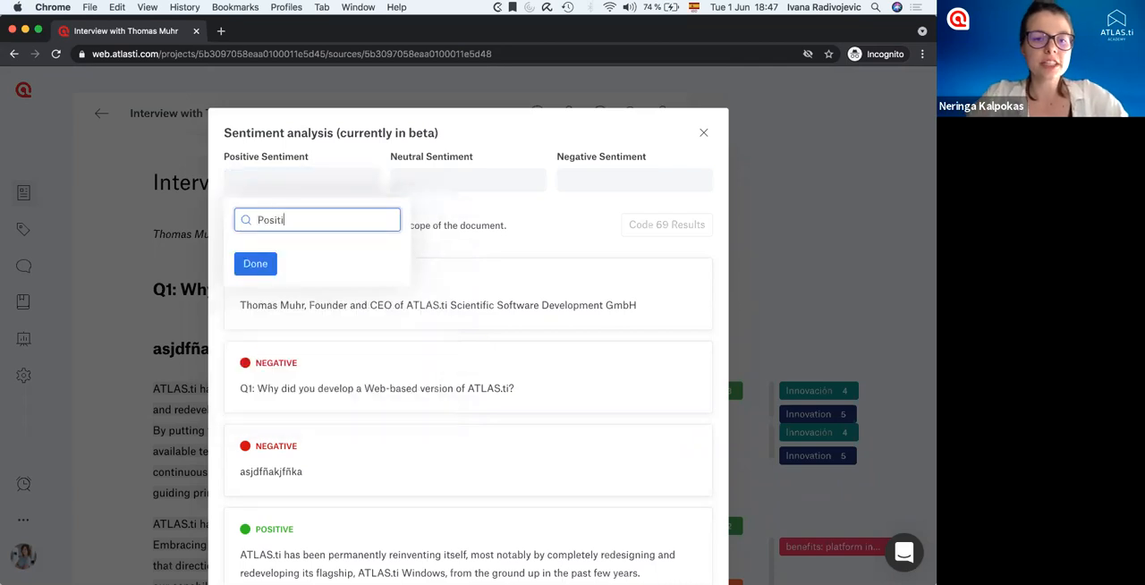
{"action": "left_click", "coordinate": [255, 263]}
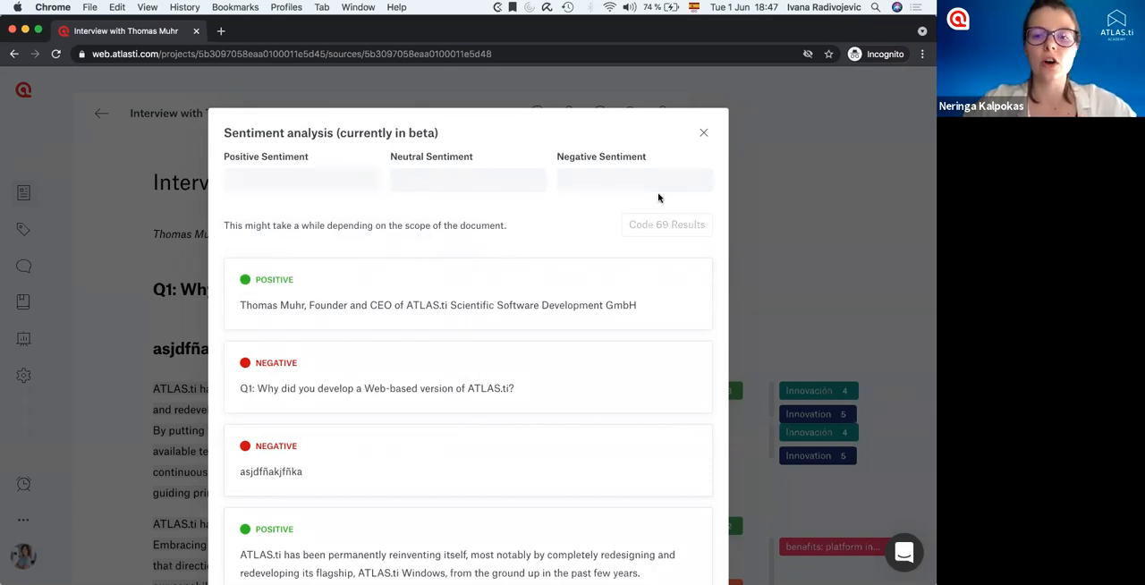
{"action": "left_click", "coordinate": [705, 135]}
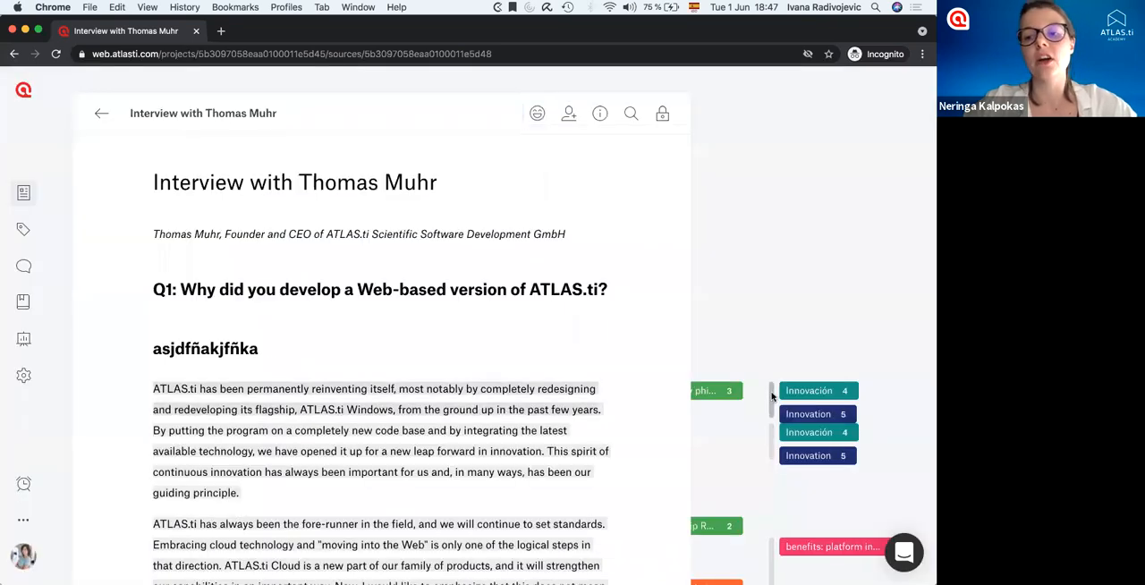
View the codes and comment of the first auto-coded quotation under Q1, and close its details.
{"action": "left_click", "coordinate": [773, 396]}
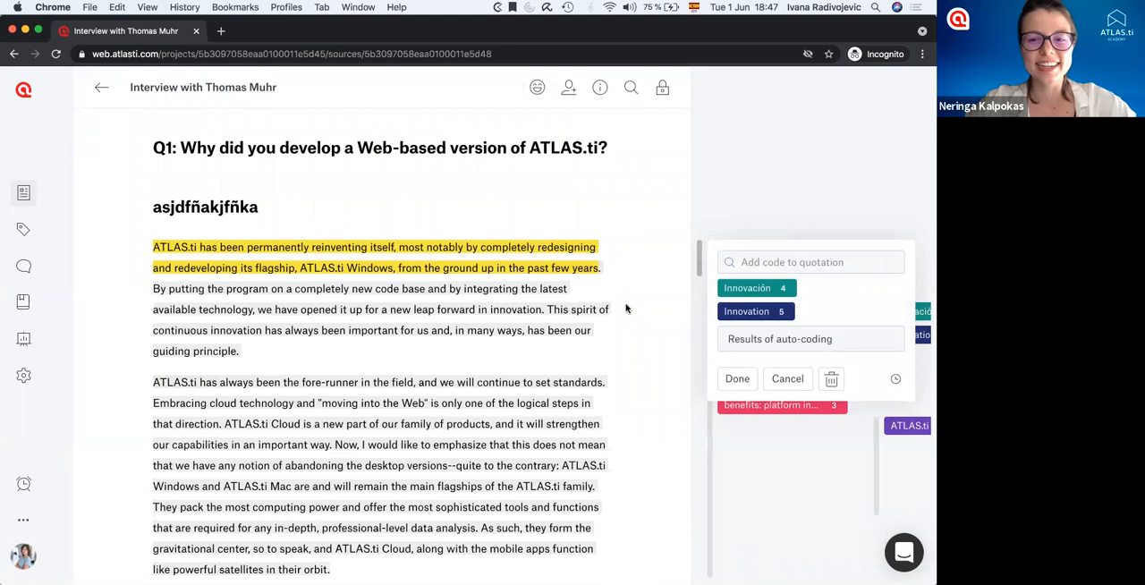
{"action": "left_click", "coordinate": [627, 309]}
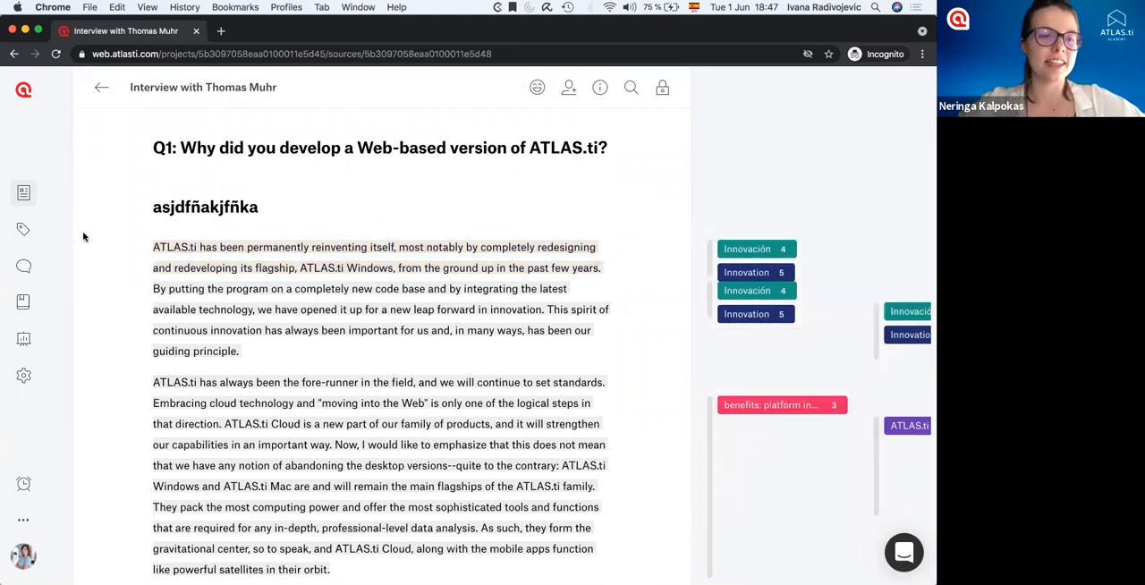
Create a new code named "Positive sentiment" in the Code Manager.
{"action": "left_click", "coordinate": [25, 203]}
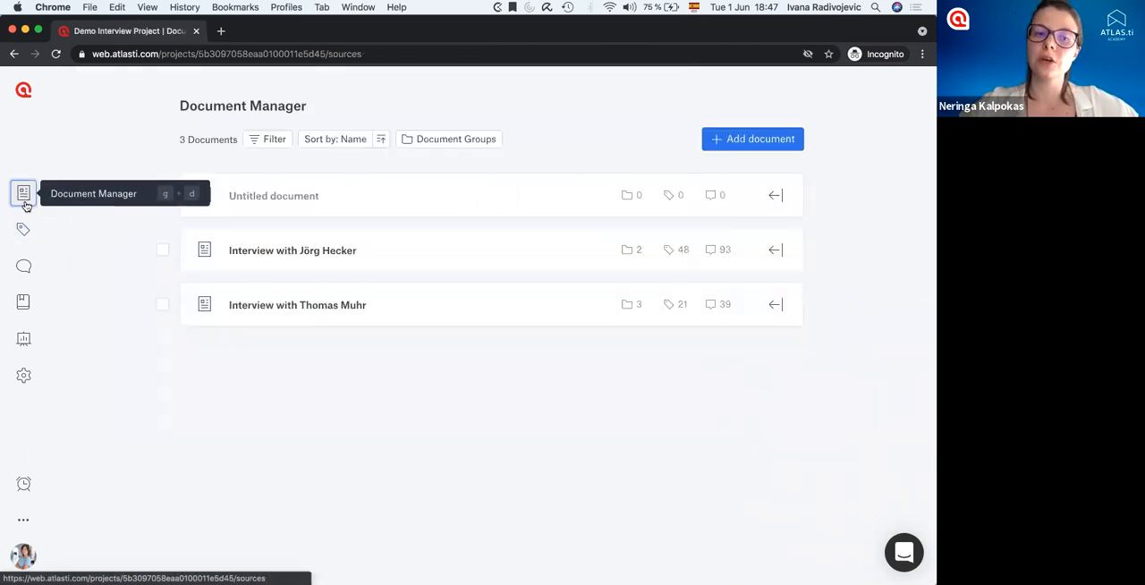
{"action": "left_click", "coordinate": [23, 229]}
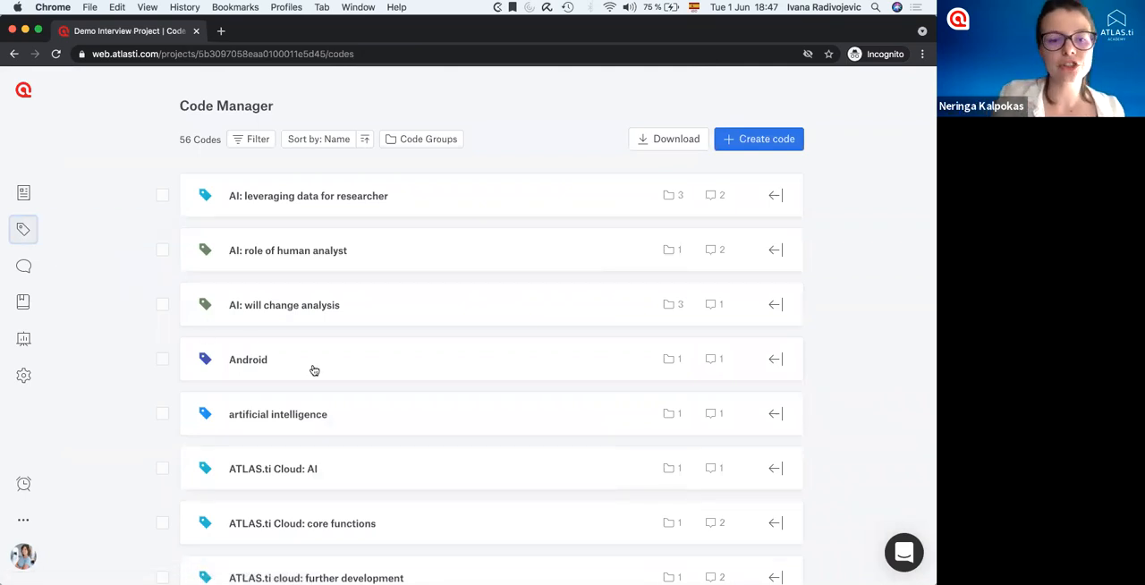
{"action": "scroll", "coordinate": [314, 370], "scroll_direction": "down", "scroll_amount": 3}
{"action": "scroll", "coordinate": [314, 370], "scroll_direction": "up", "scroll_amount": 3}
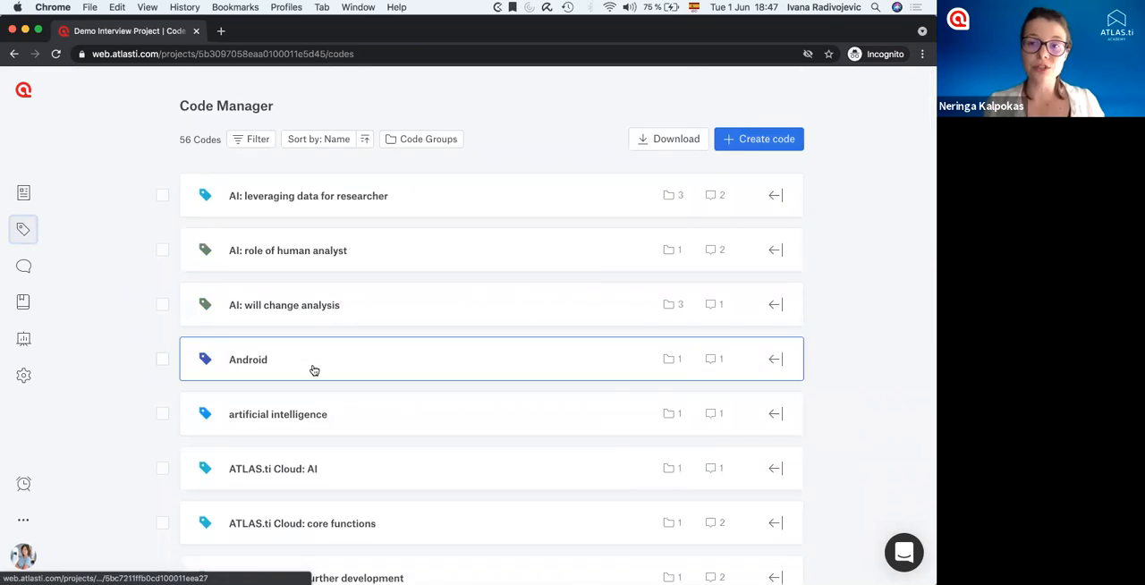
{"action": "left_click", "coordinate": [748, 139]}
{"action": "type", "text": "Pos"}
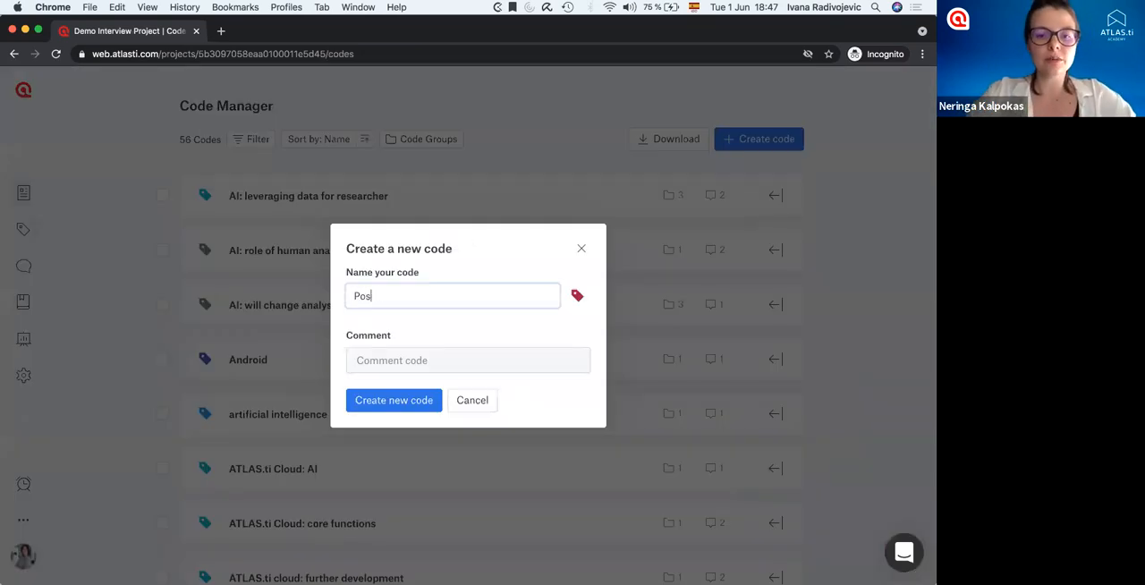
{"action": "type", "text": "itive sentiment"}
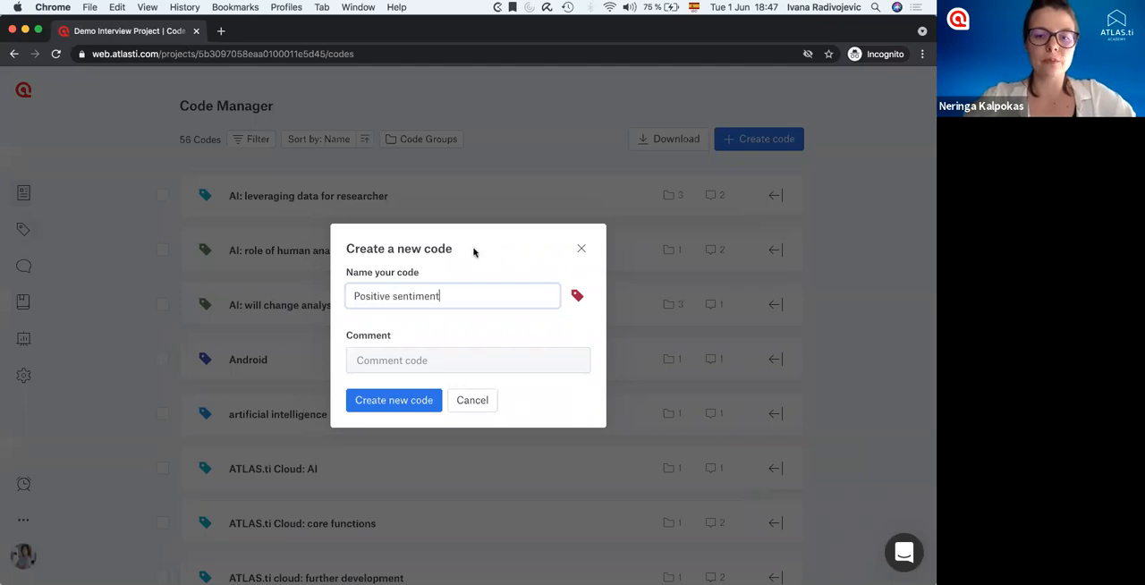
{"action": "left_click", "coordinate": [403, 400]}
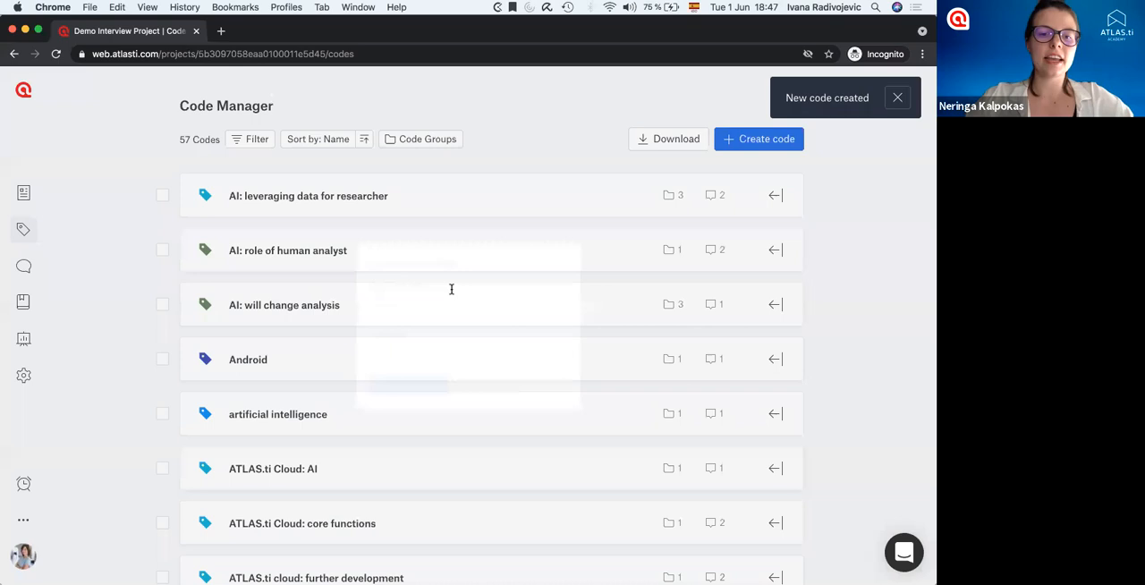
Create another code named "Negative sentiment" for the negative results.
{"action": "left_click", "coordinate": [452, 289]}
{"action": "type", "text": "Nega"}
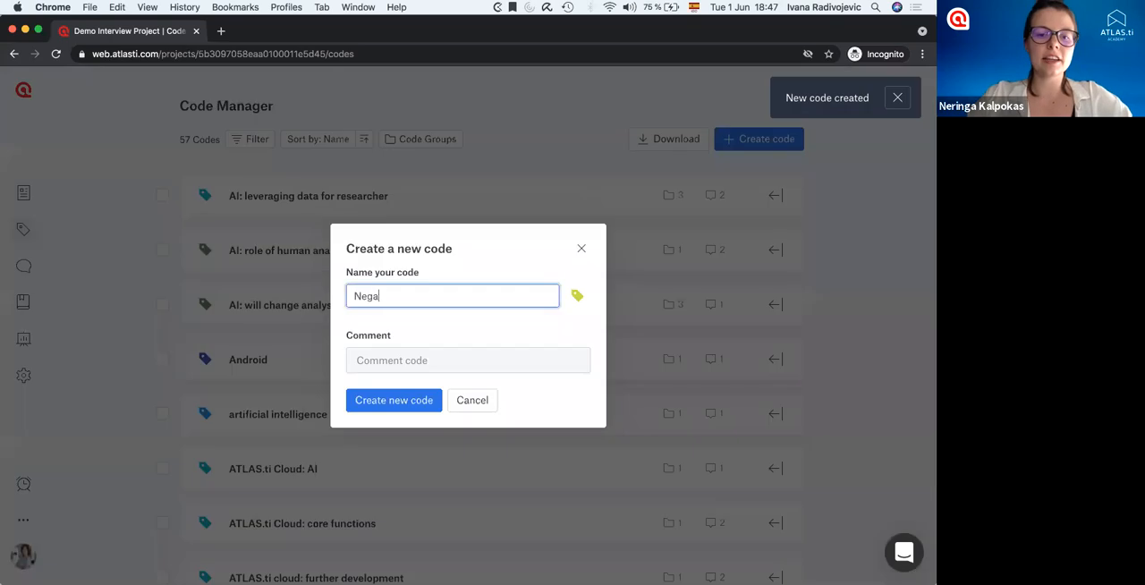
{"action": "type", "text": "tive sentiment"}
{"action": "left_click", "coordinate": [421, 399]}
Create a code named "Neutral sentiment", keeping its orange colour.
{"action": "left_click", "coordinate": [746, 144]}
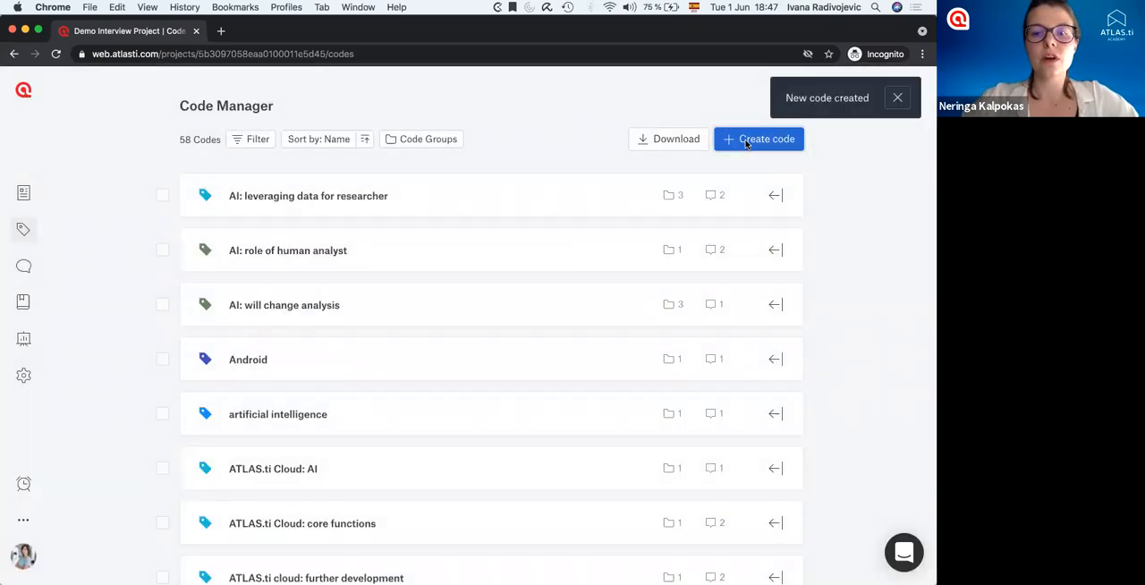
{"action": "type", "text": "Neutral sentiment"}
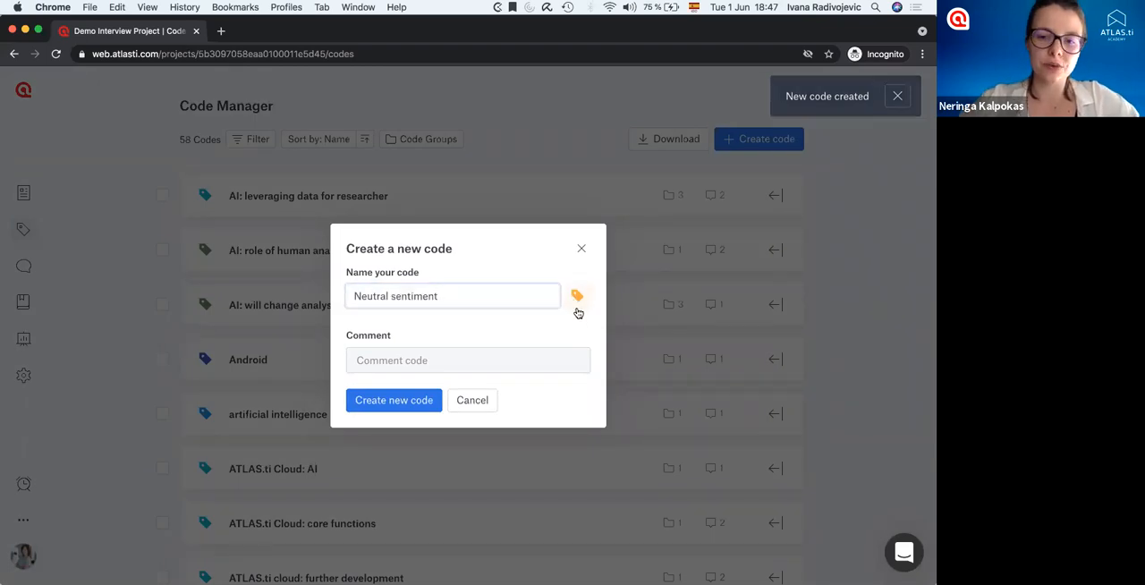
{"action": "left_click", "coordinate": [579, 309]}
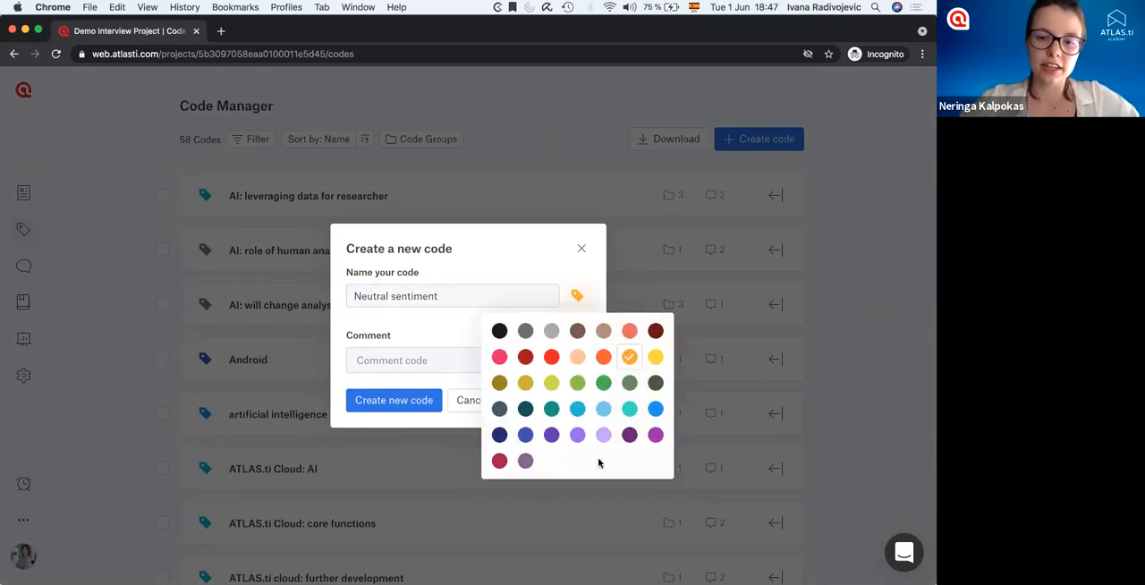
{"action": "left_click", "coordinate": [401, 401]}
Reopen the interview with the ATLAS.ti founder and run a sentiment analysis on it.
{"action": "left_click", "coordinate": [24, 193]}
{"action": "left_click", "coordinate": [324, 305]}
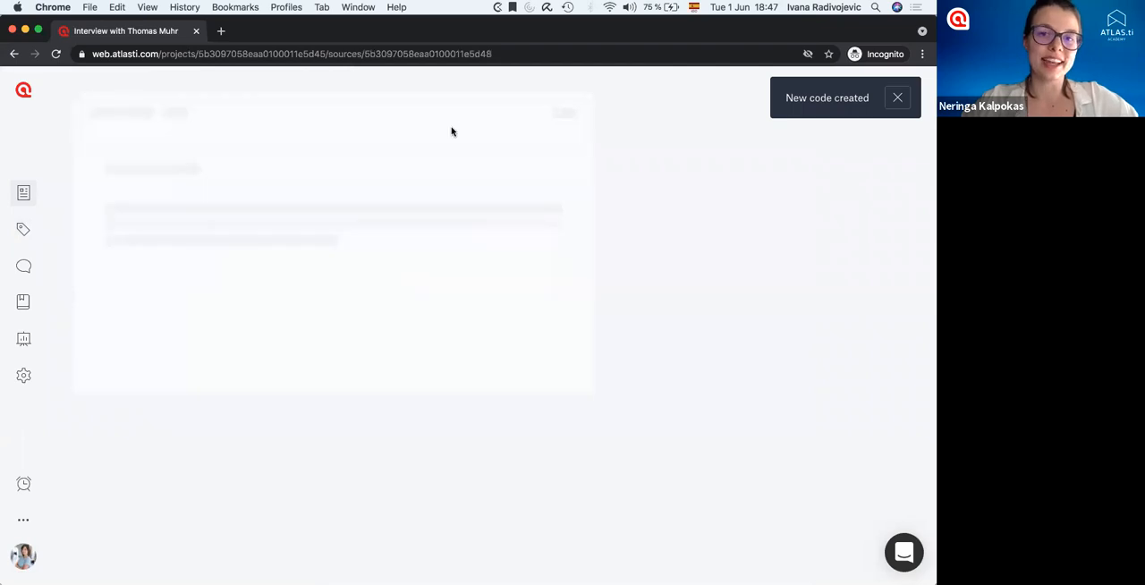
{"action": "left_click", "coordinate": [537, 113]}
{"action": "left_click", "coordinate": [373, 370]}
{"action": "left_click", "coordinate": [591, 367]}
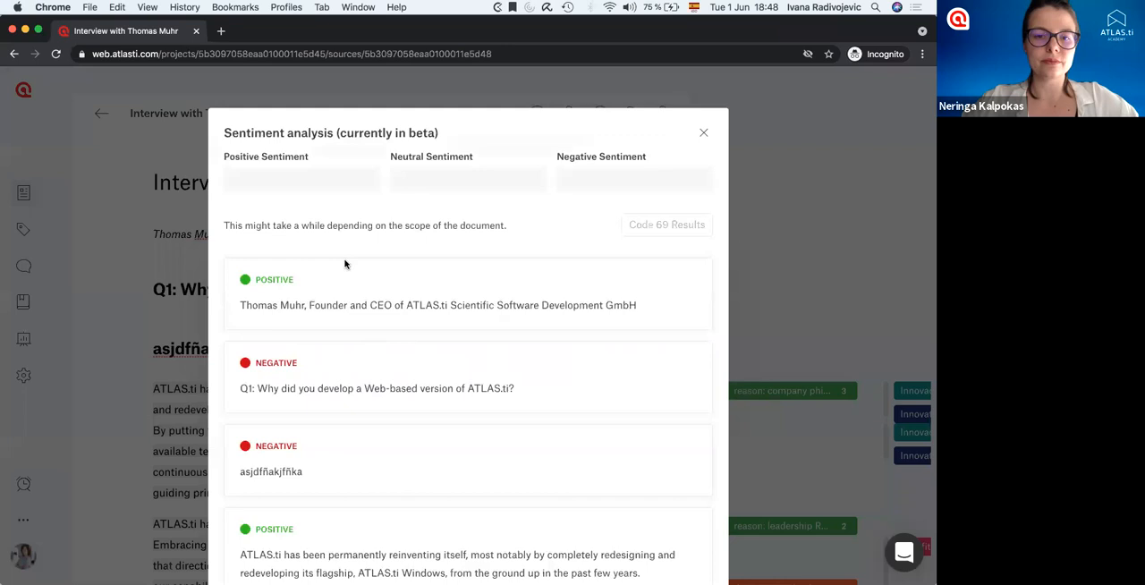
Assign the "Positive sentiment" code to the positive results of the sentiment analysis.
{"action": "left_click", "coordinate": [281, 180]}
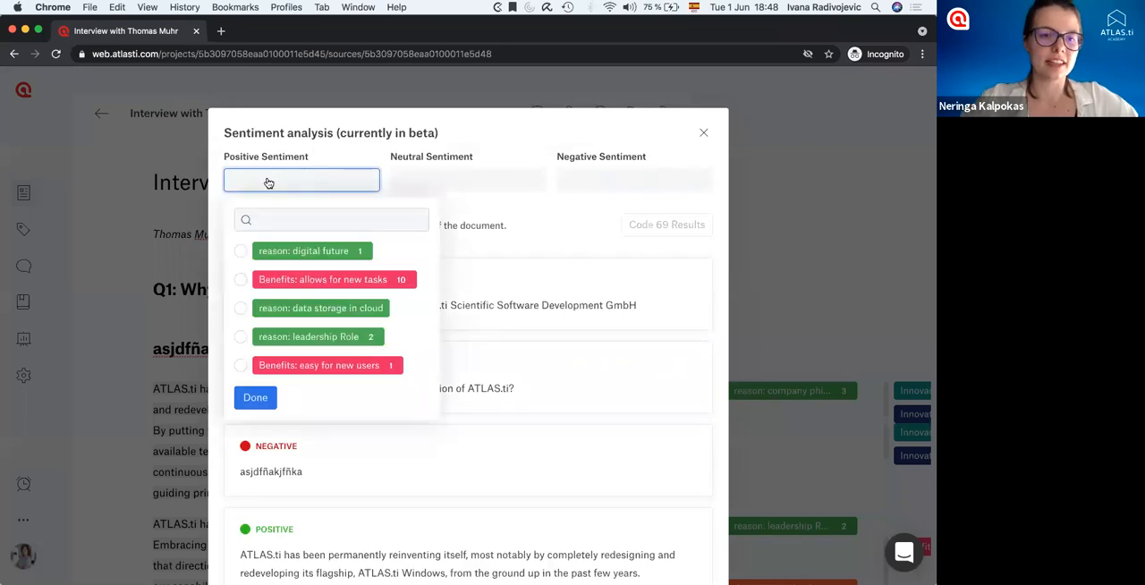
{"action": "left_click", "coordinate": [269, 222]}
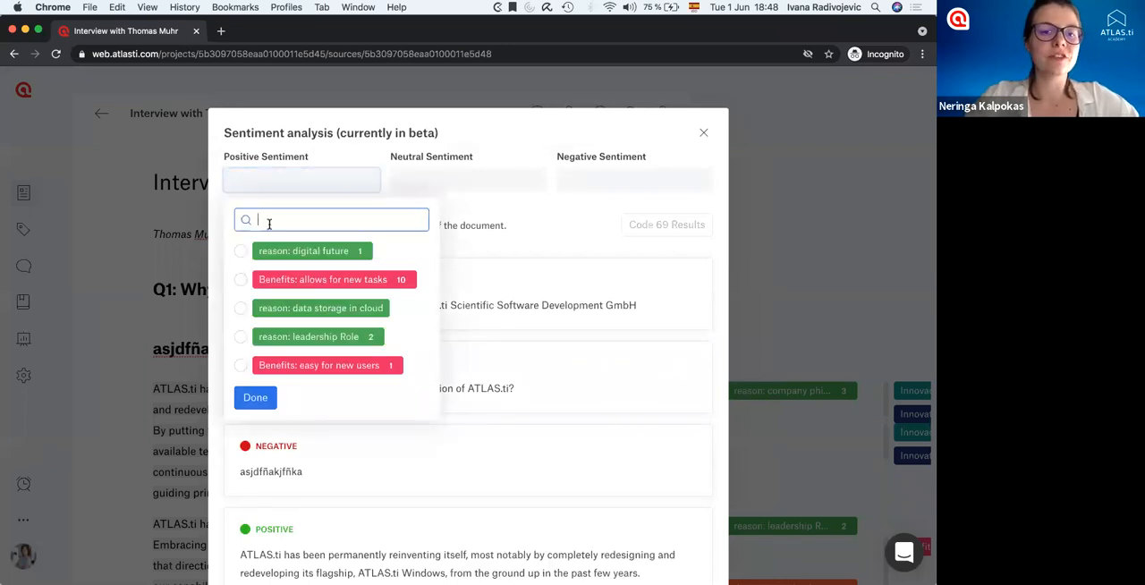
{"action": "type", "text": "posi"}
{"action": "left_click", "coordinate": [241, 251]}
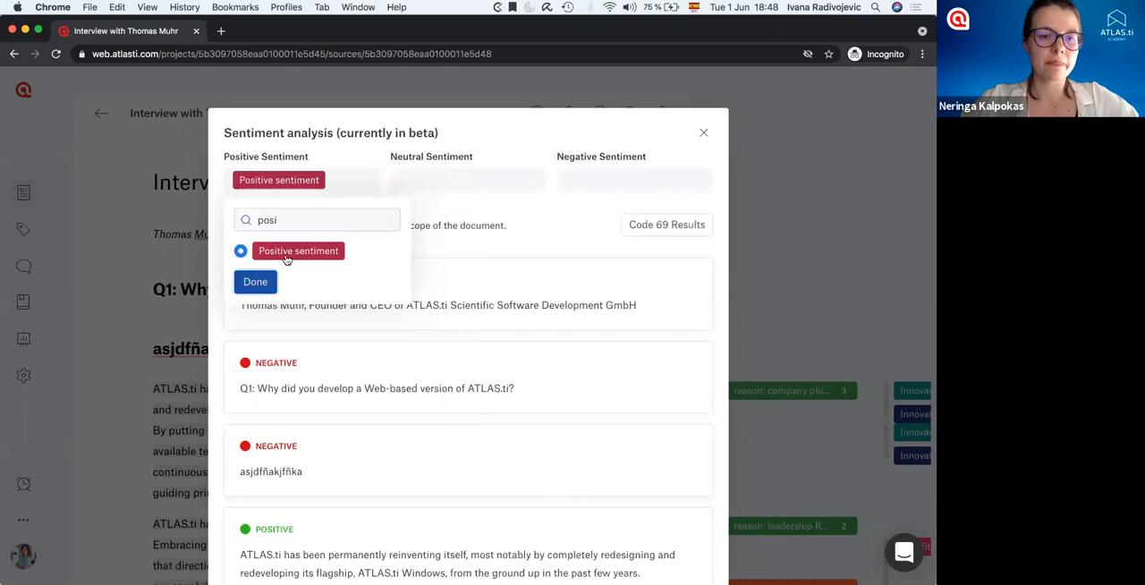
Assign the "Neutral sentiment" code to the neutral results of the sentiment analysis.
{"action": "left_click", "coordinate": [404, 182]}
{"action": "left_click", "coordinate": [440, 218]}
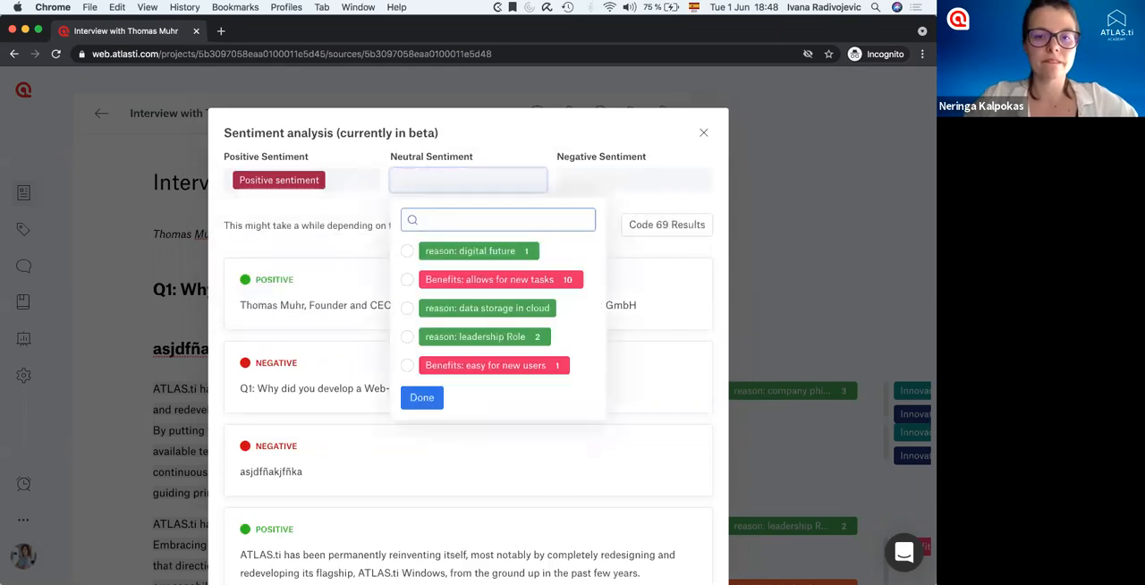
{"action": "type", "text": "neut"}
{"action": "left_click", "coordinate": [421, 252]}
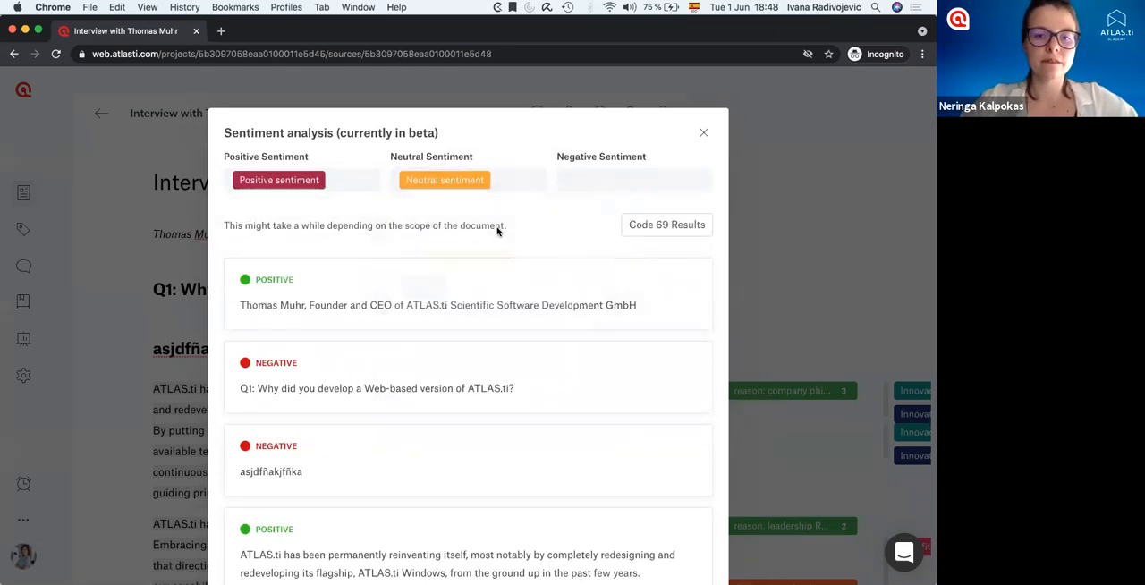
Assign the "Negative sentiment" code to the negative results of the sentiment analysis.
{"action": "left_click", "coordinate": [591, 179]}
{"action": "left_click", "coordinate": [591, 219]}
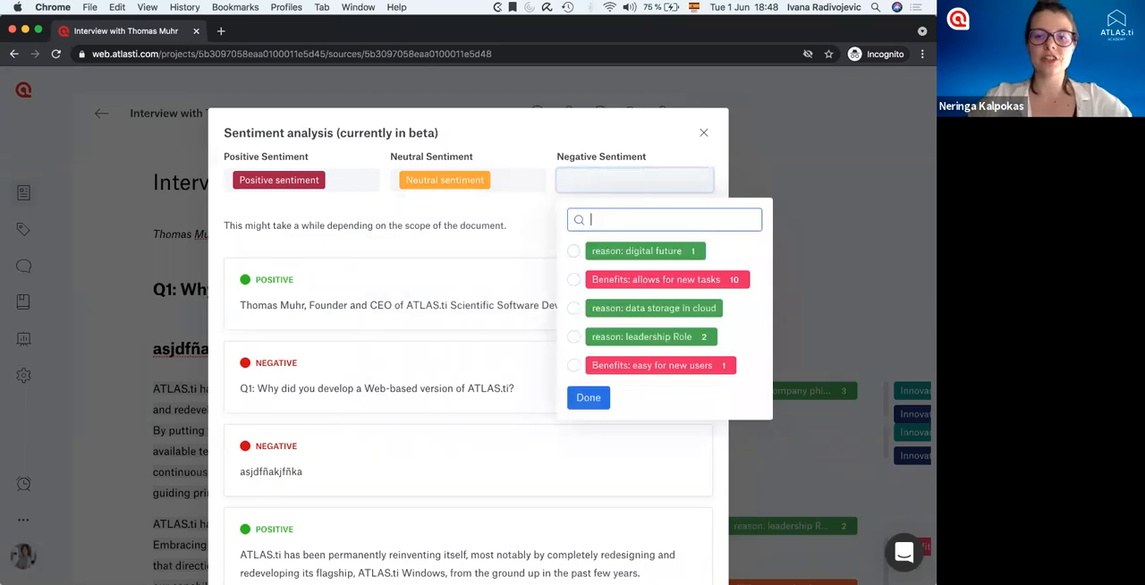
{"action": "type", "text": "negat"}
{"action": "left_click", "coordinate": [596, 251]}
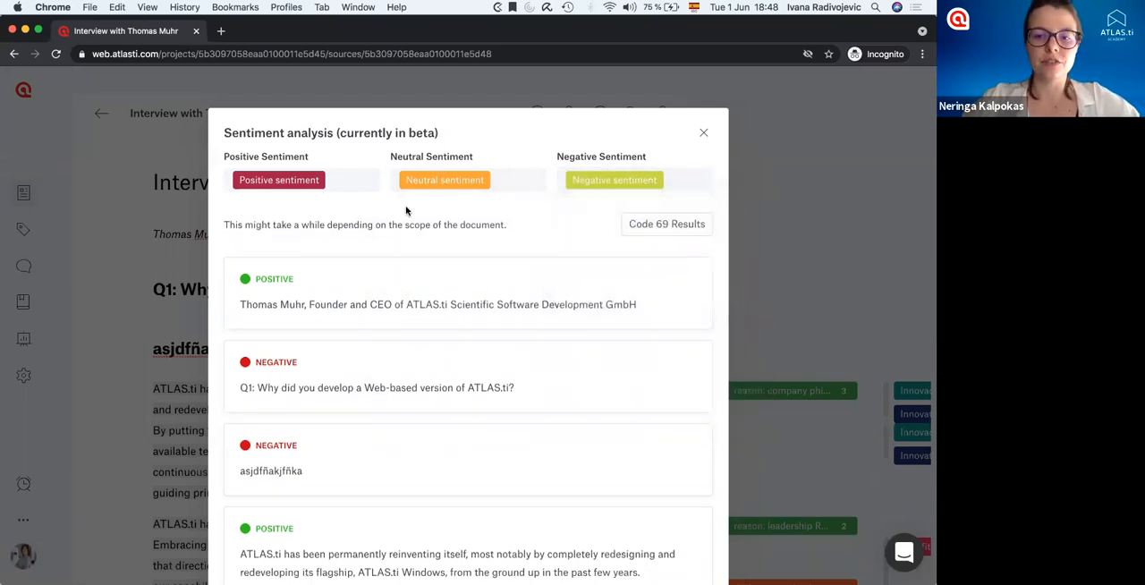
Code all sentiment analysis results with the assigned codes, and close the analysis.
{"action": "left_click", "coordinate": [659, 226]}
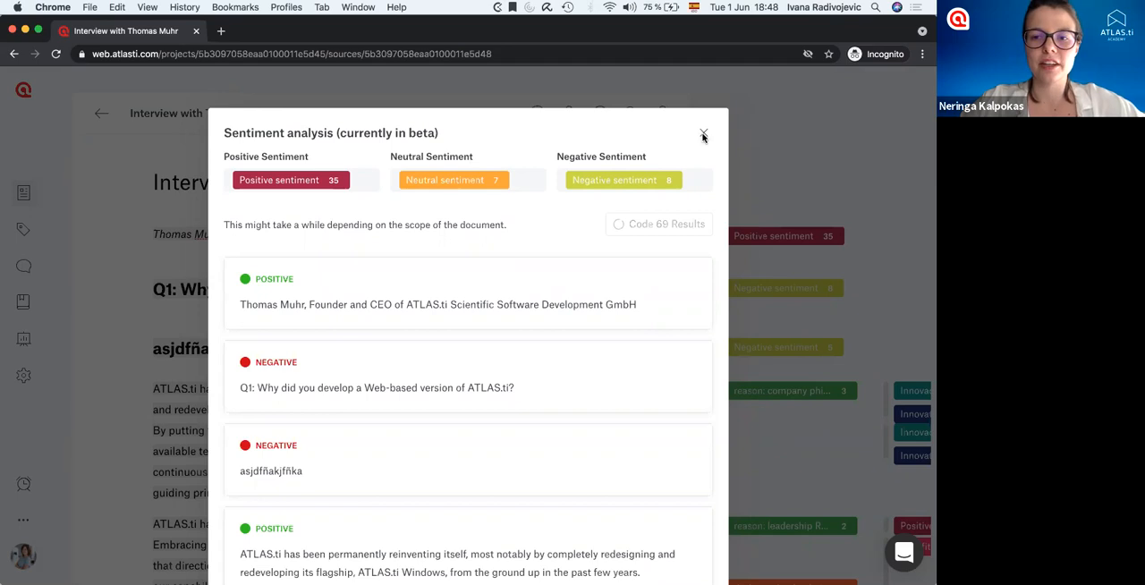
{"action": "scroll", "coordinate": [704, 136], "scroll_direction": "down", "scroll_amount": 2}
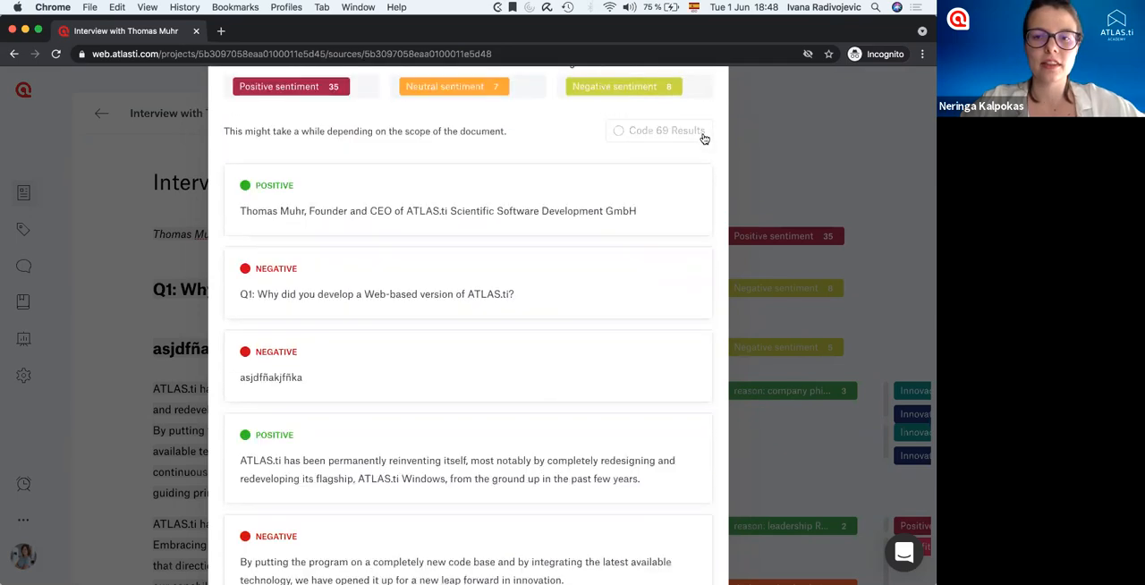
{"action": "scroll", "coordinate": [703, 136], "scroll_direction": "up", "scroll_amount": 1}
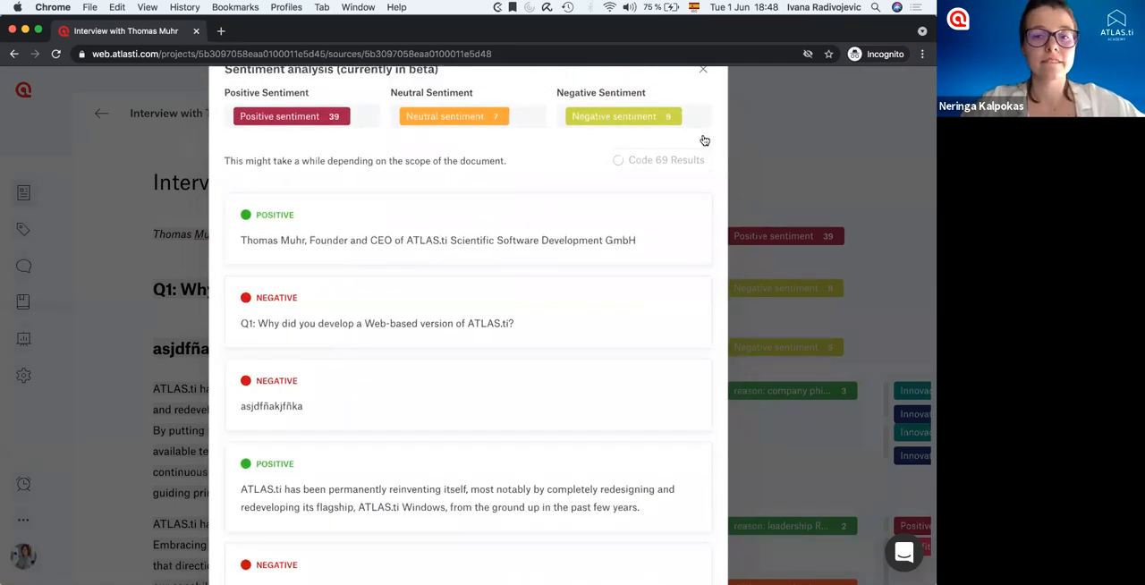
{"action": "left_click", "coordinate": [704, 69]}
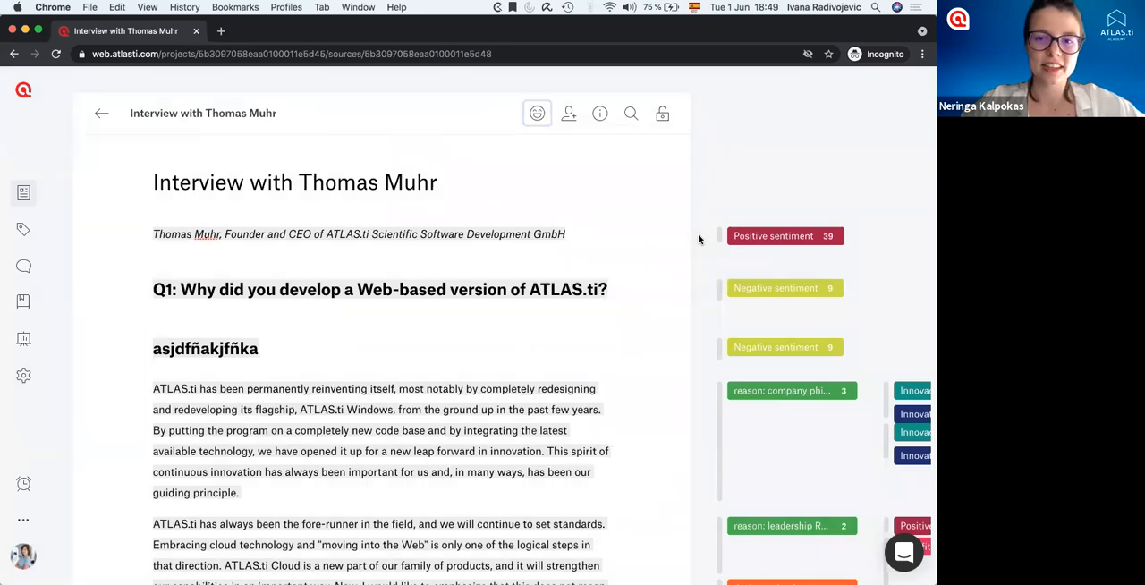
View the form for inviting a project member, and check the creation details of the quotation on the interview's introductory line.
{"action": "left_click", "coordinate": [569, 121]}
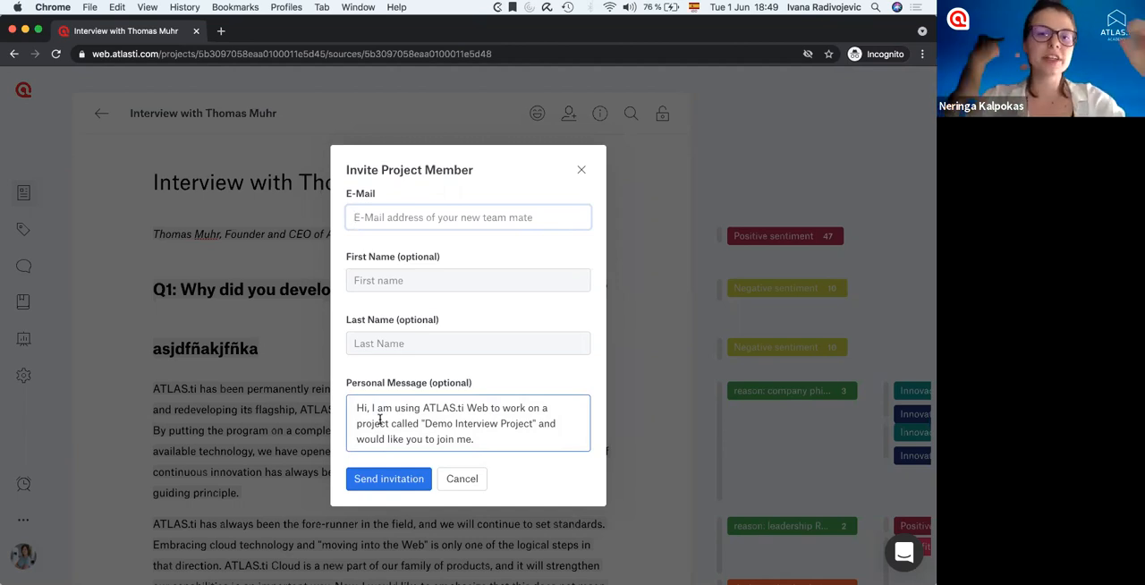
{"action": "left_click", "coordinate": [583, 170]}
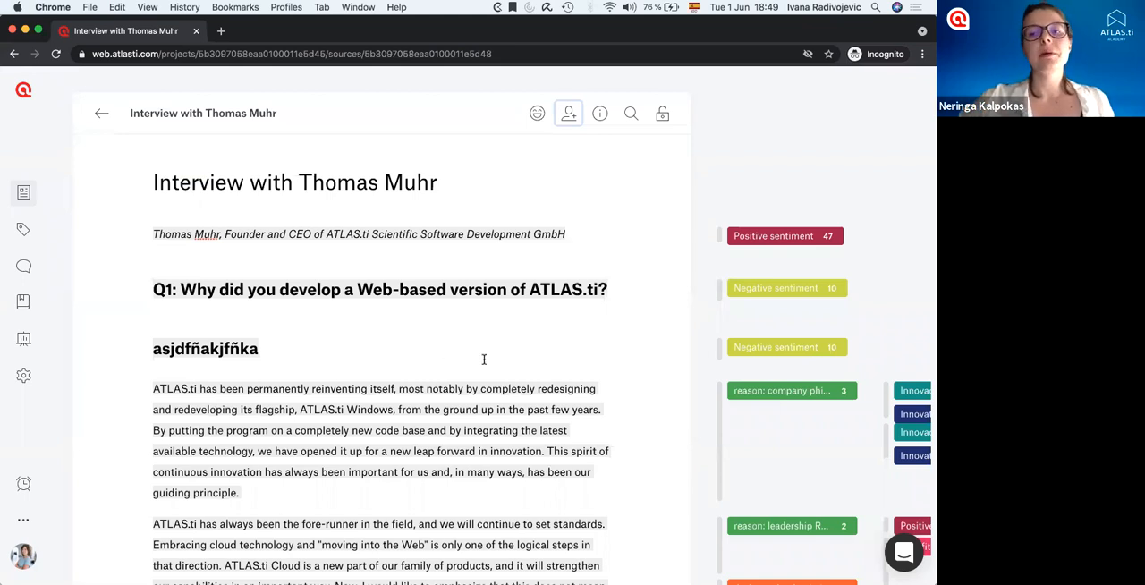
{"action": "left_click", "coordinate": [722, 236]}
{"action": "mouse_move", "coordinate": [899, 348]}
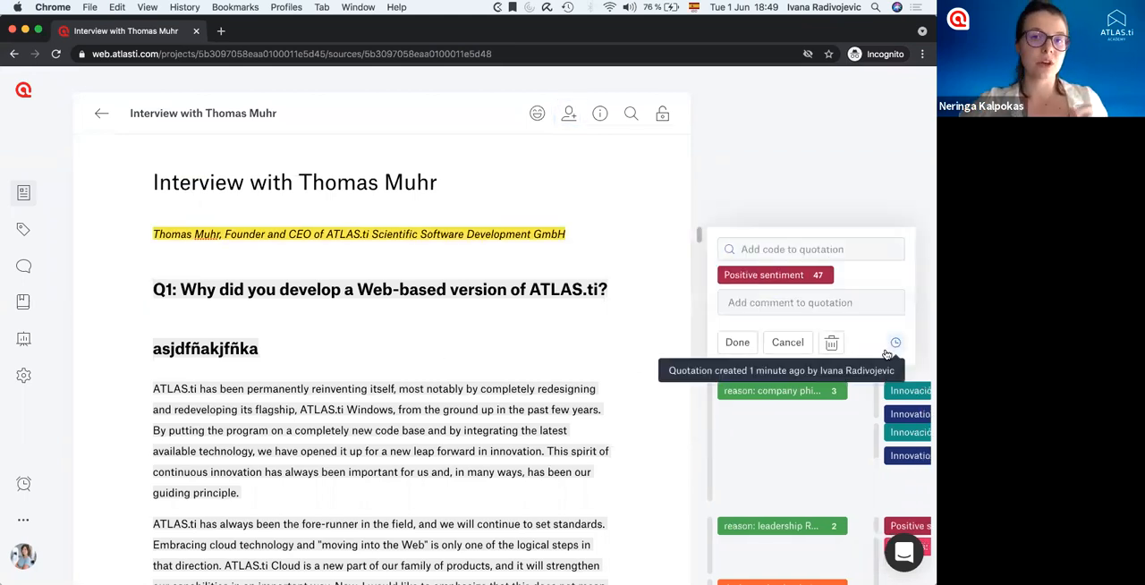
{"action": "left_click", "coordinate": [520, 358]}
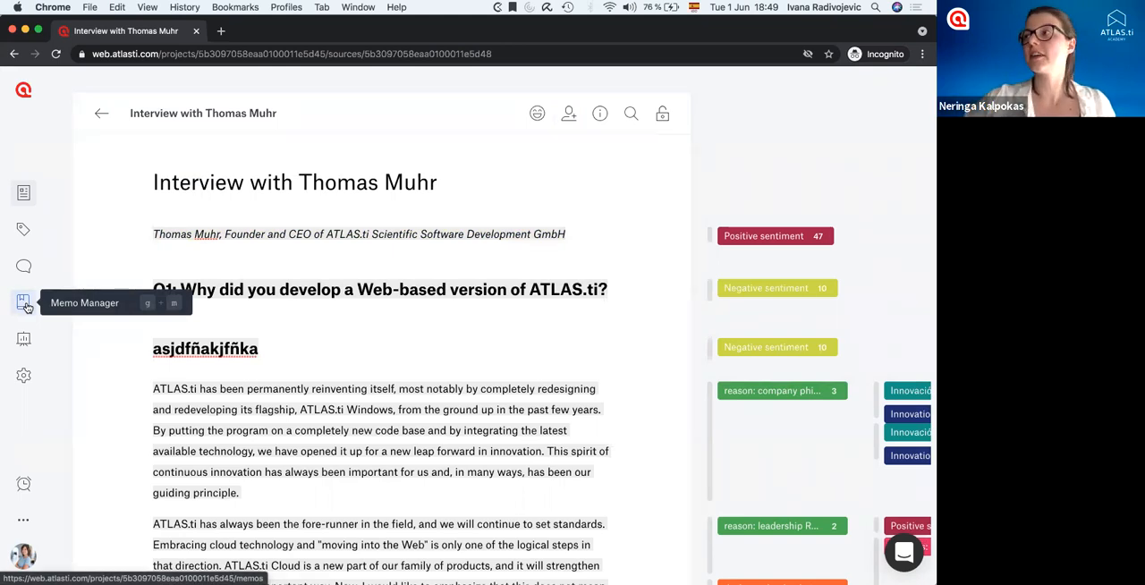
Open the code "AI: leveraging data for researcher" from the Code Manager, and review its name, comment, groups and quotations.
{"action": "left_click", "coordinate": [20, 234]}
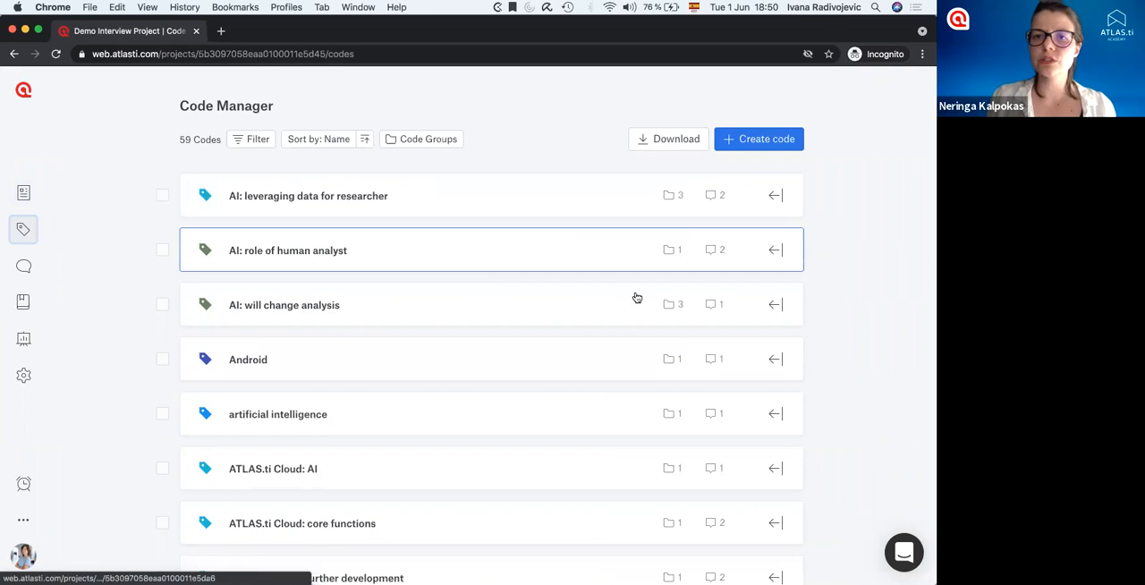
{"action": "left_click", "coordinate": [776, 198]}
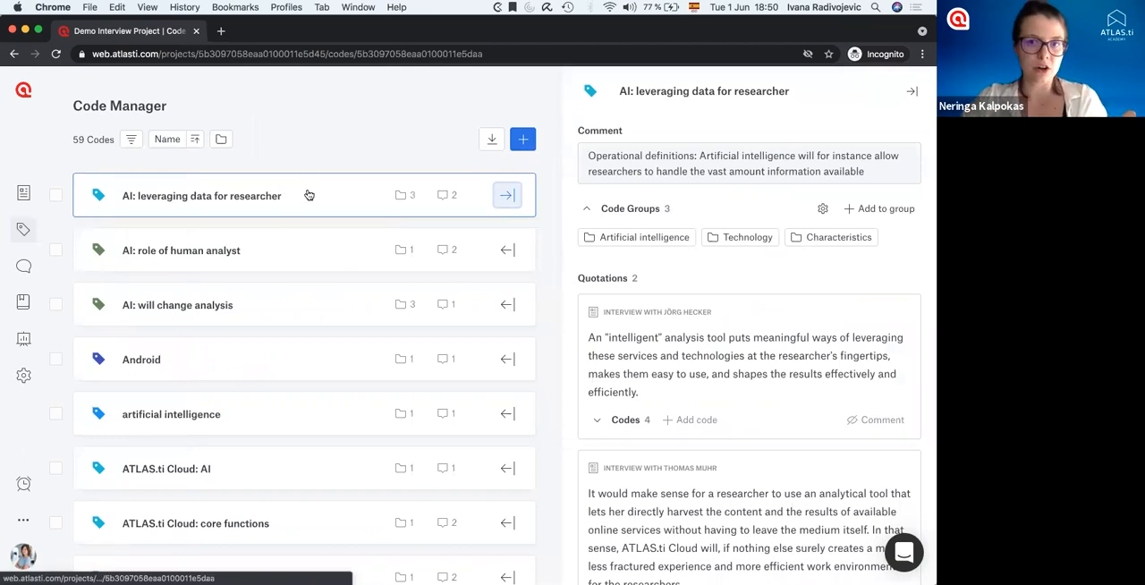
{"action": "left_click", "coordinate": [667, 93]}
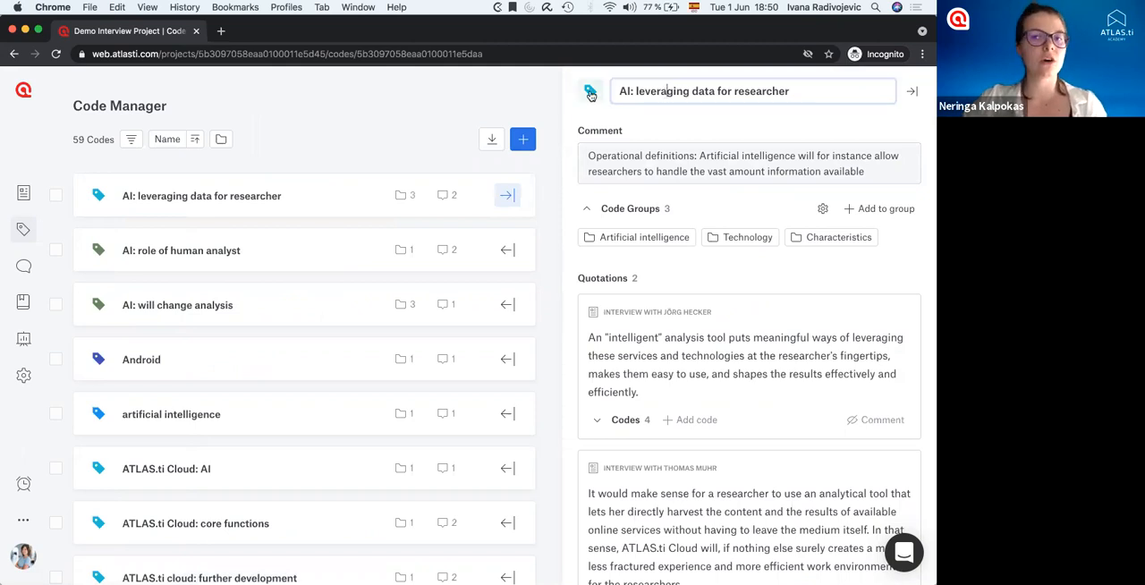
{"action": "left_click", "coordinate": [614, 153]}
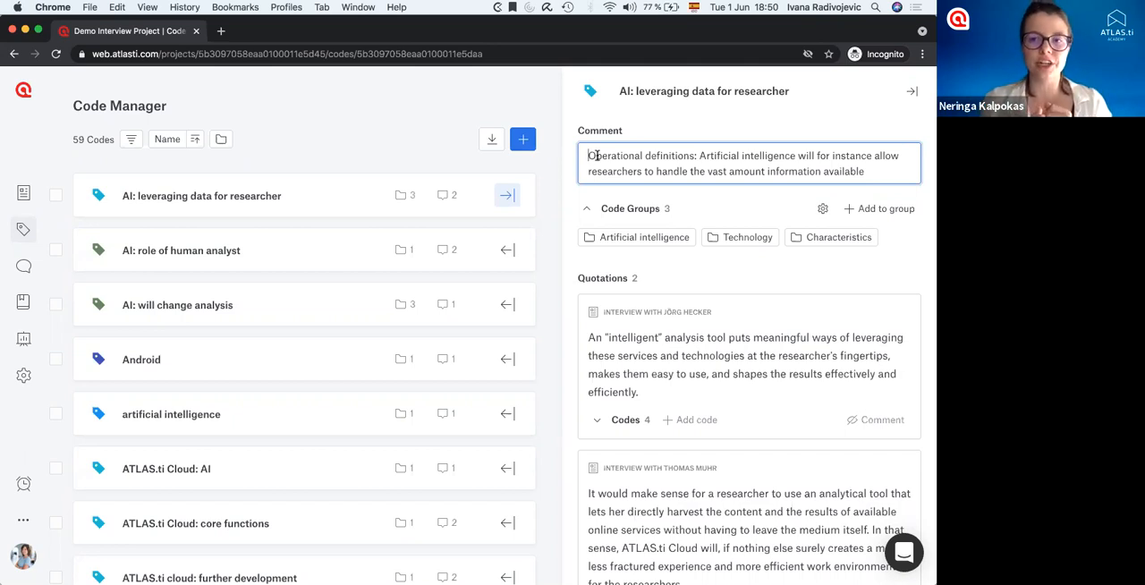
{"action": "left_click_drag", "start_coordinate": [697, 155], "coordinate": [582, 157]}
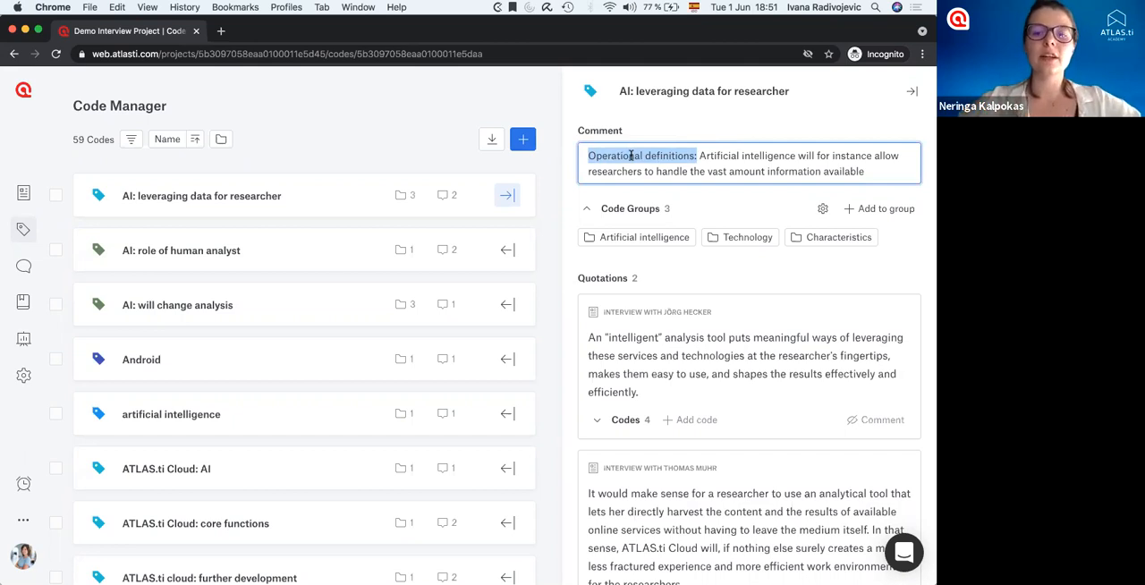
{"action": "scroll", "coordinate": [653, 447], "scroll_direction": "down", "scroll_amount": 3}
{"action": "scroll", "coordinate": [727, 209], "scroll_direction": "up", "scroll_amount": 3}
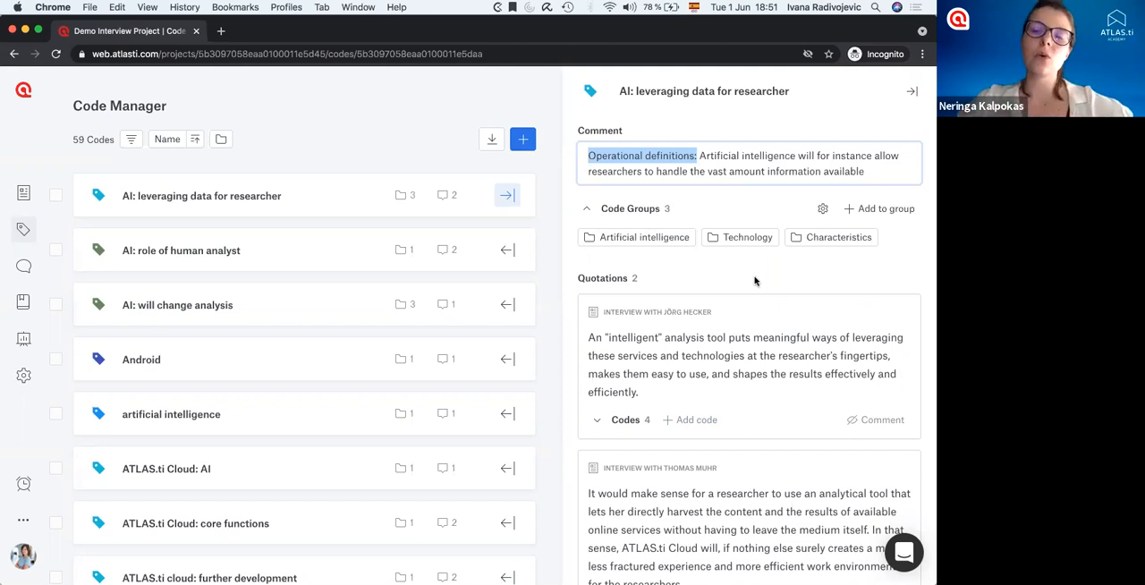
Create a new code group "AI" and add the code "AI: leveraging data for researcher" to it.
{"action": "left_click", "coordinate": [868, 209]}
{"action": "left_click", "coordinate": [811, 340]}
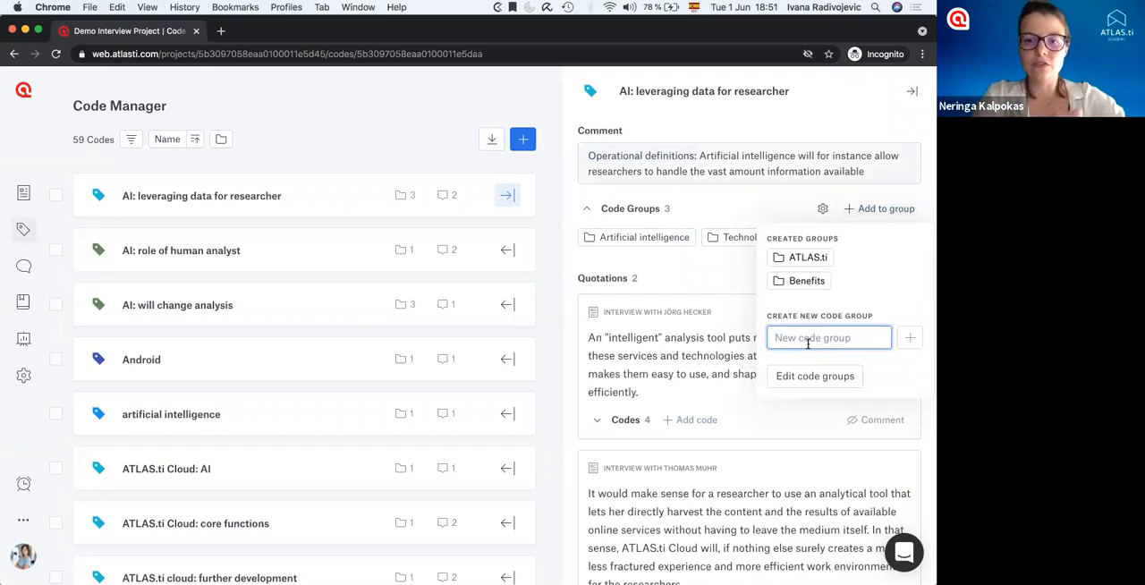
{"action": "type", "text": "AI"}
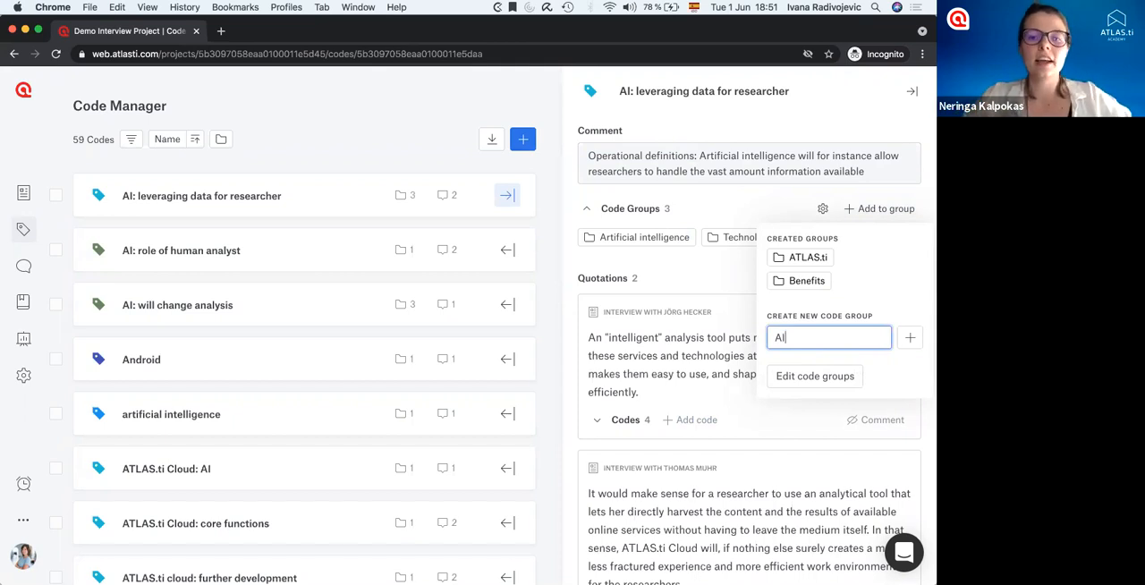
{"action": "left_click", "coordinate": [816, 339]}
{"action": "left_click_drag", "start_coordinate": [793, 338], "coordinate": [766, 342]}
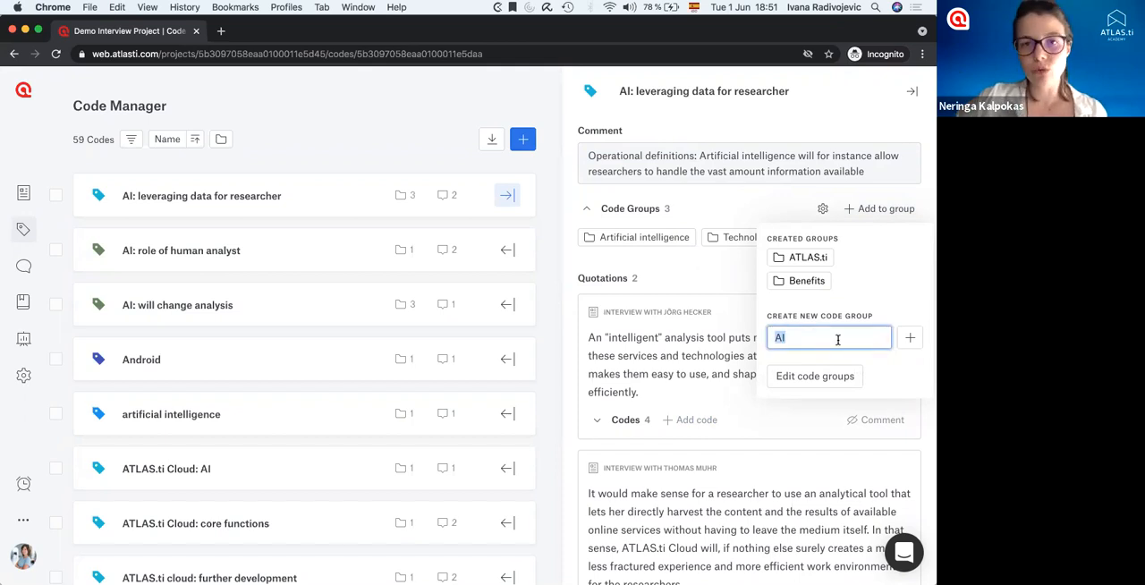
{"action": "left_click", "coordinate": [912, 339]}
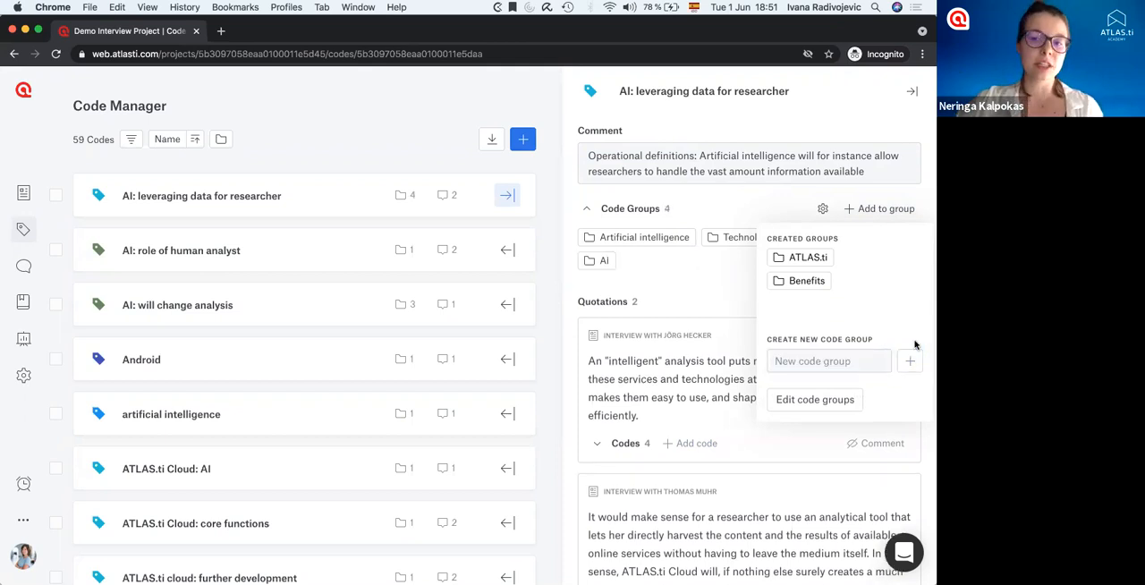
Add the code "AI: role of human analyst" to the "AI" code group, and close its details.
{"action": "left_click", "coordinate": [509, 253]}
{"action": "left_click", "coordinate": [881, 209]}
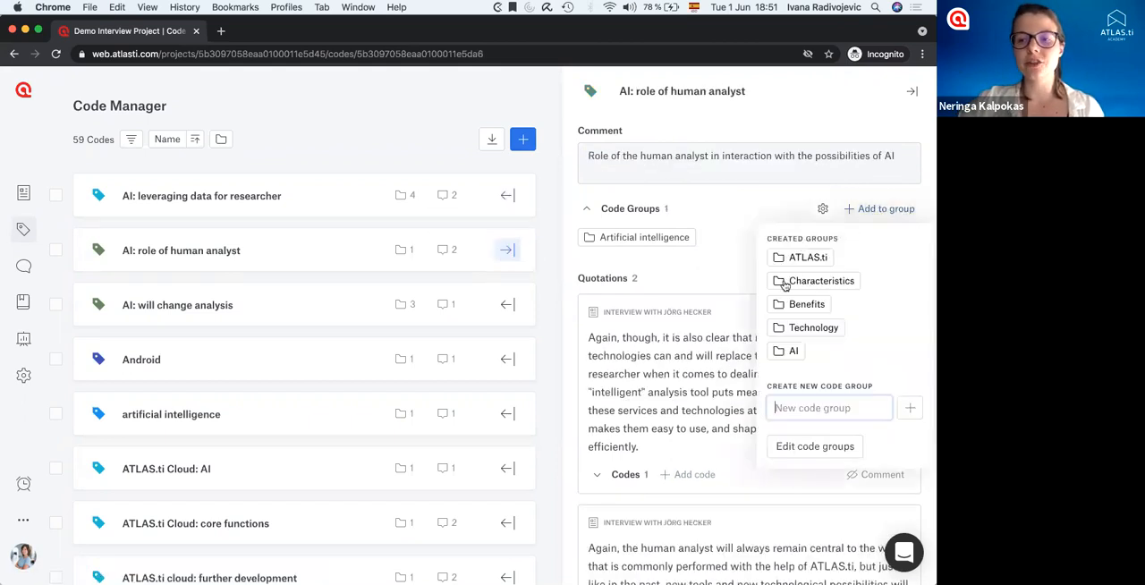
{"action": "left_click", "coordinate": [788, 351]}
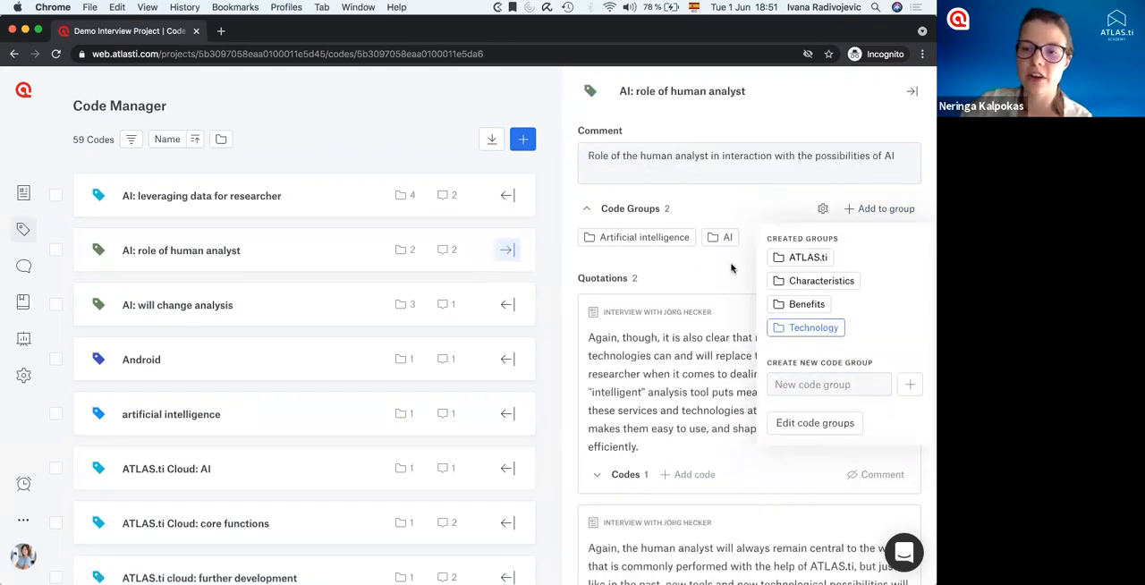
{"action": "mouse_move", "coordinate": [723, 240]}
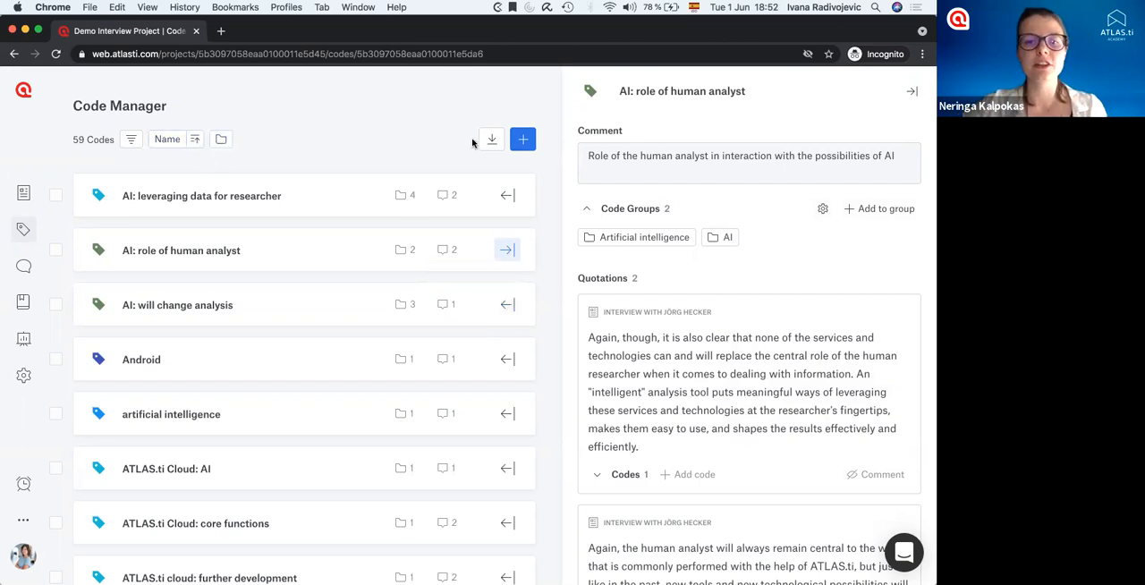
{"action": "left_click", "coordinate": [508, 251]}
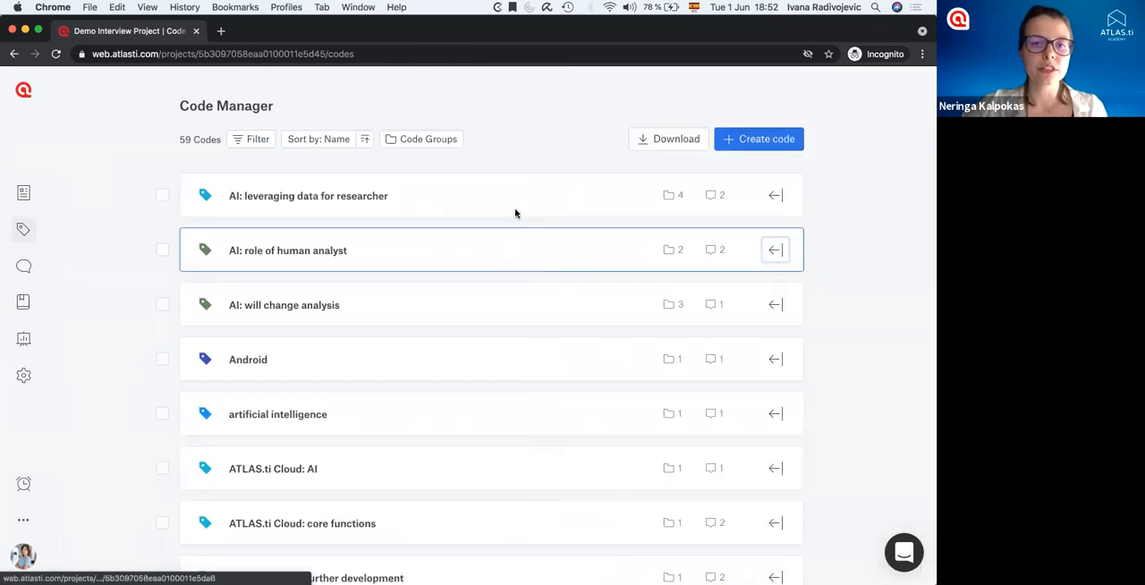
Filter the codes to those whose code group has any of "Artificial intelligence".
{"action": "left_click", "coordinate": [248, 140]}
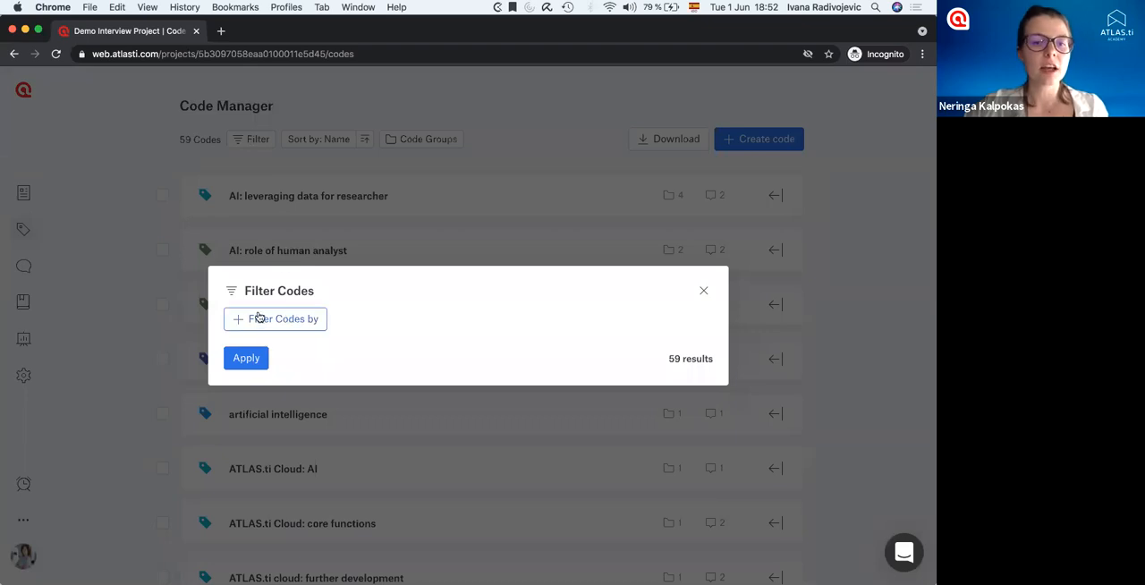
{"action": "left_click", "coordinate": [284, 323]}
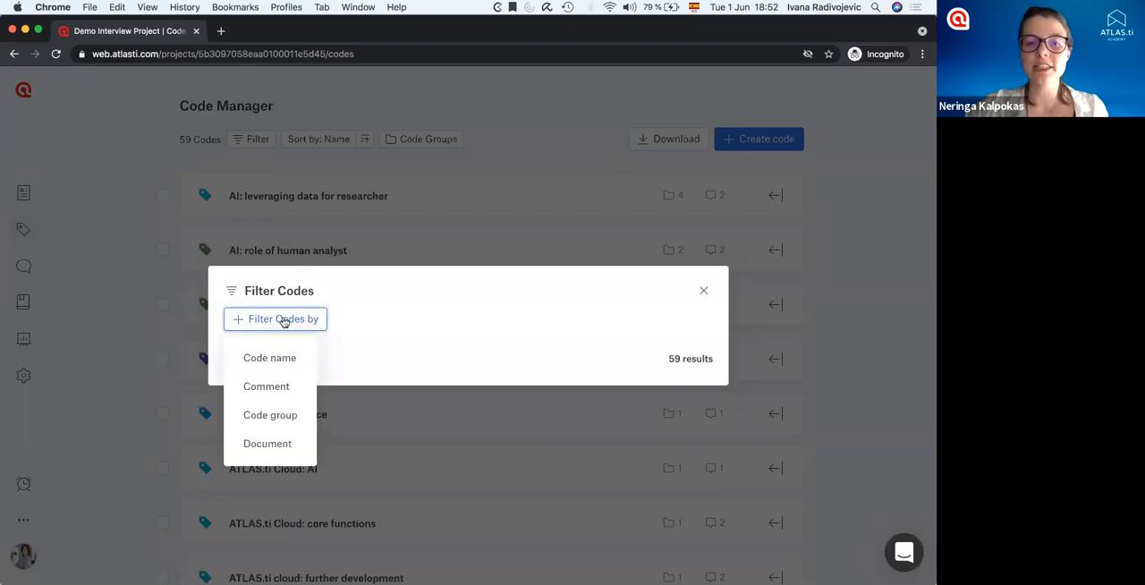
{"action": "left_click", "coordinate": [265, 418]}
{"action": "left_click", "coordinate": [531, 305]}
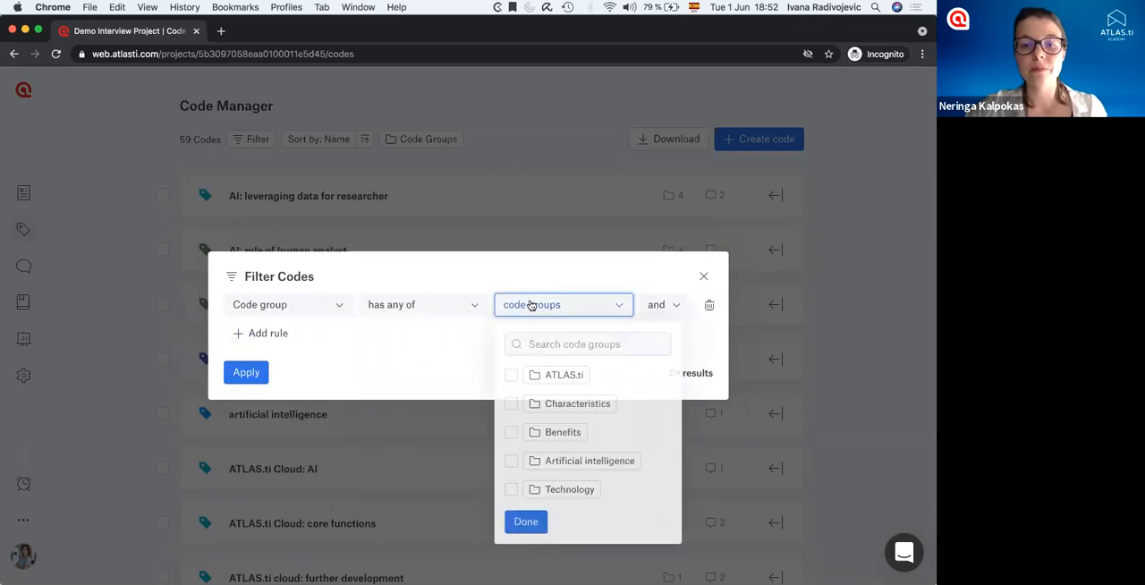
{"action": "left_click", "coordinate": [511, 461]}
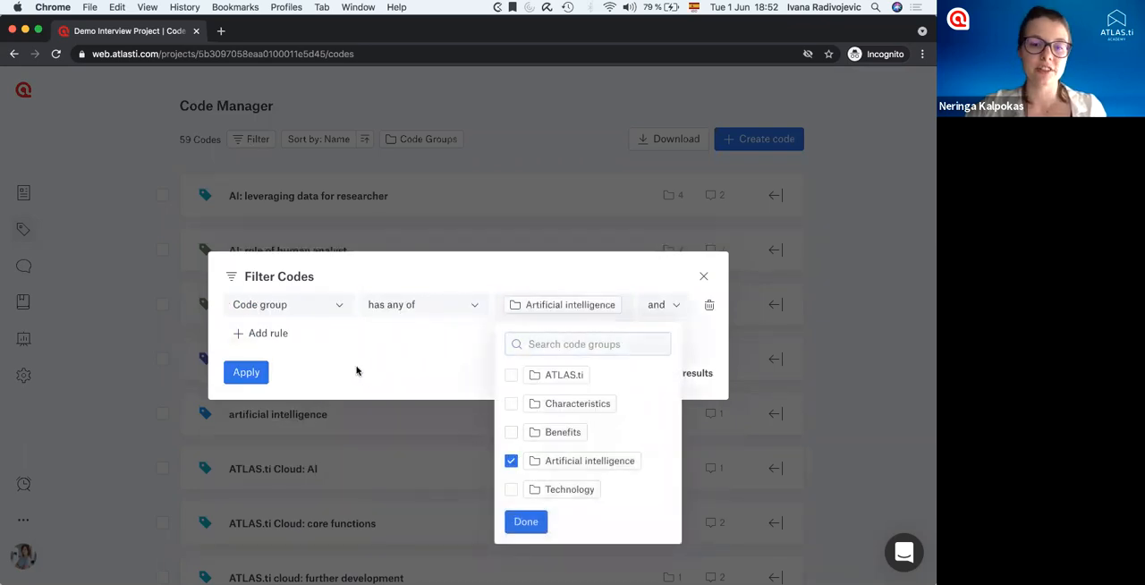
{"action": "left_click", "coordinate": [251, 372]}
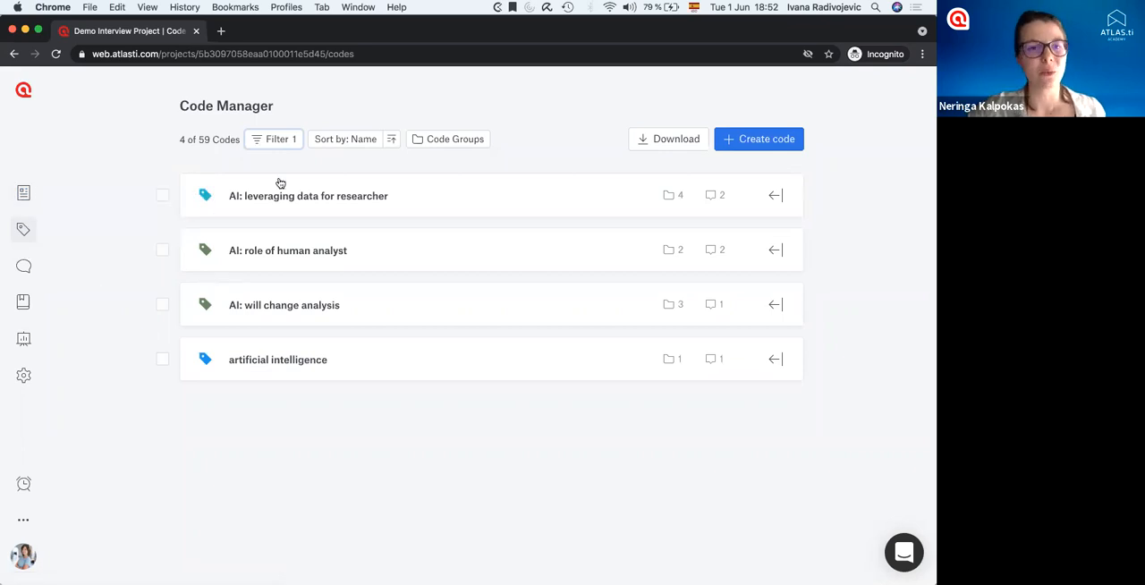
Delete the code group filter rule and apply the empty filter to list all codes again.
{"action": "left_click", "coordinate": [269, 141]}
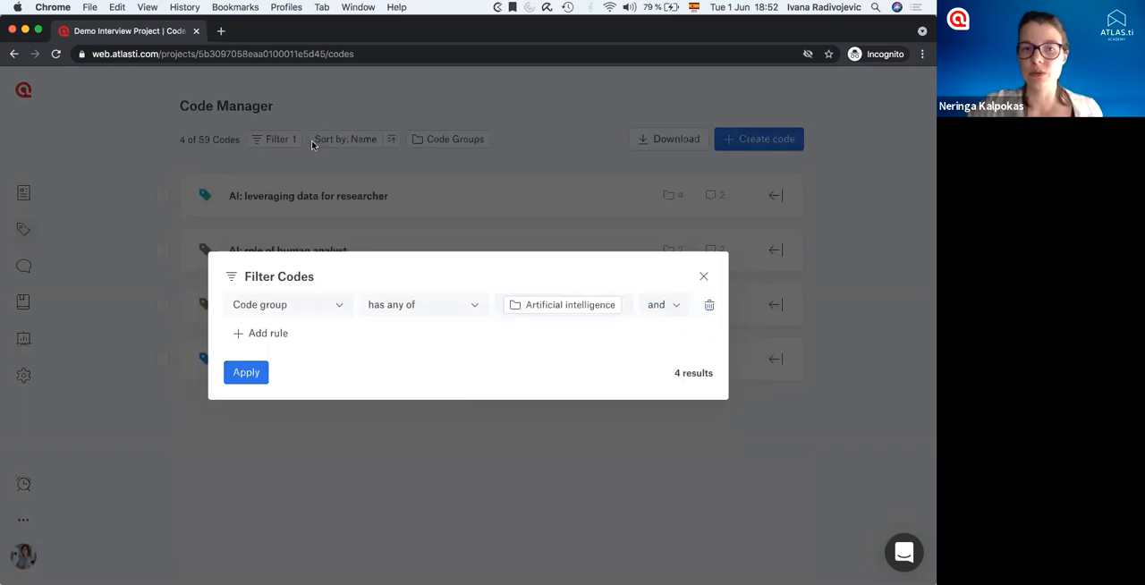
{"action": "left_click", "coordinate": [709, 306]}
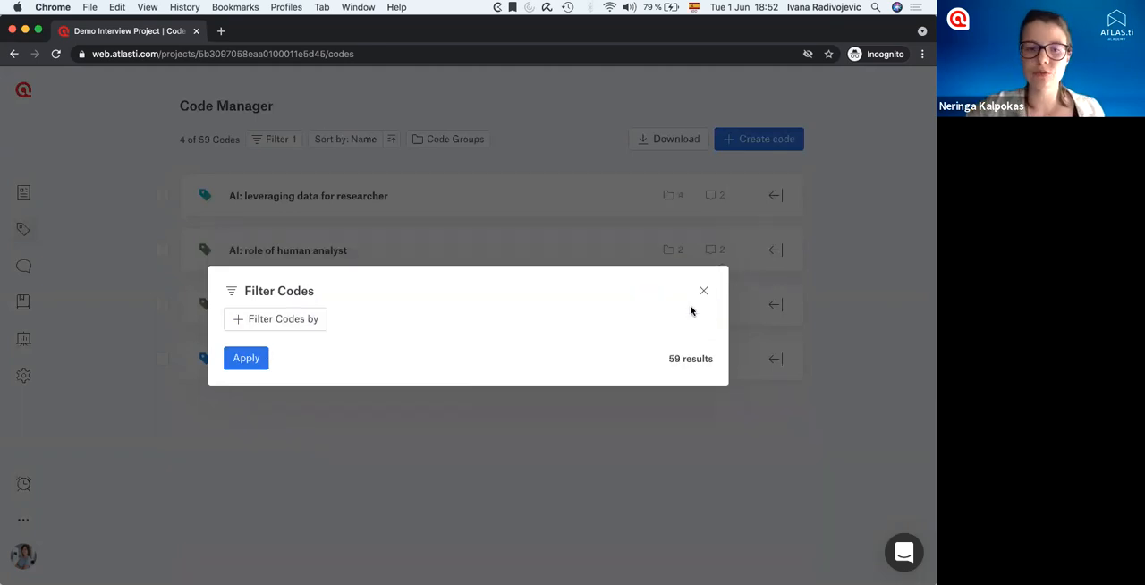
{"action": "left_click", "coordinate": [244, 358]}
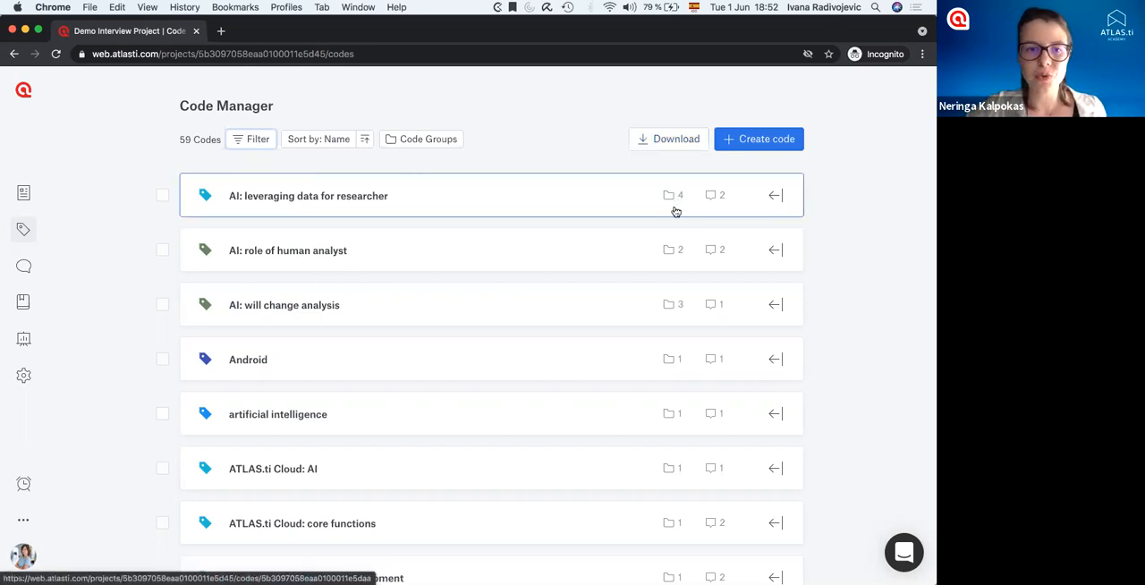
Review the operational definition in the comment of "AI: leveraging data for researcher", and close its details.
{"action": "left_click", "coordinate": [775, 195]}
{"action": "left_click_drag", "start_coordinate": [588, 156], "coordinate": [710, 152]}
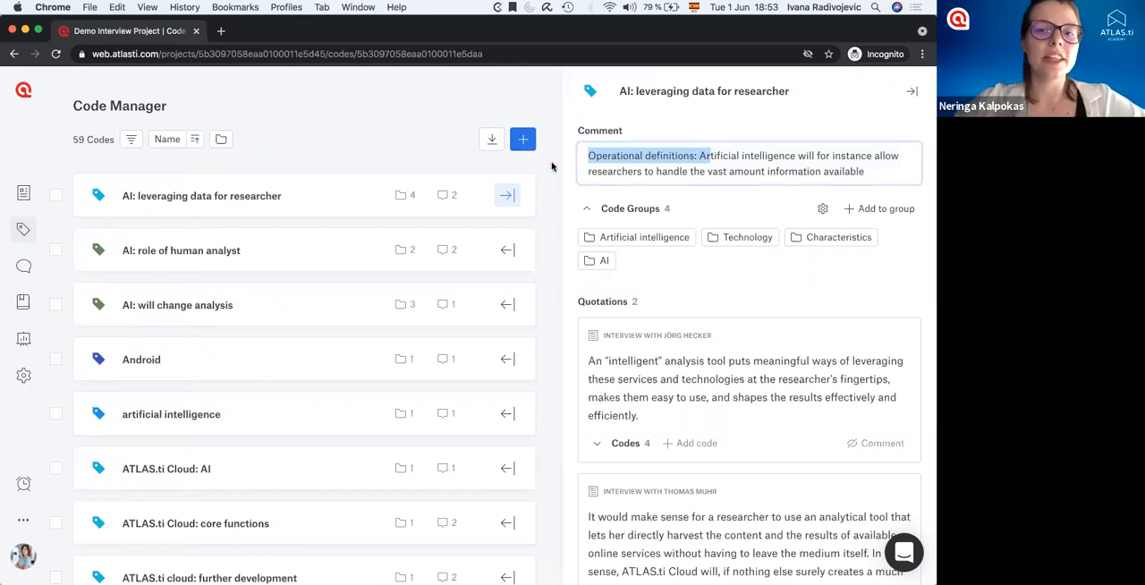
{"action": "left_click", "coordinate": [910, 90]}
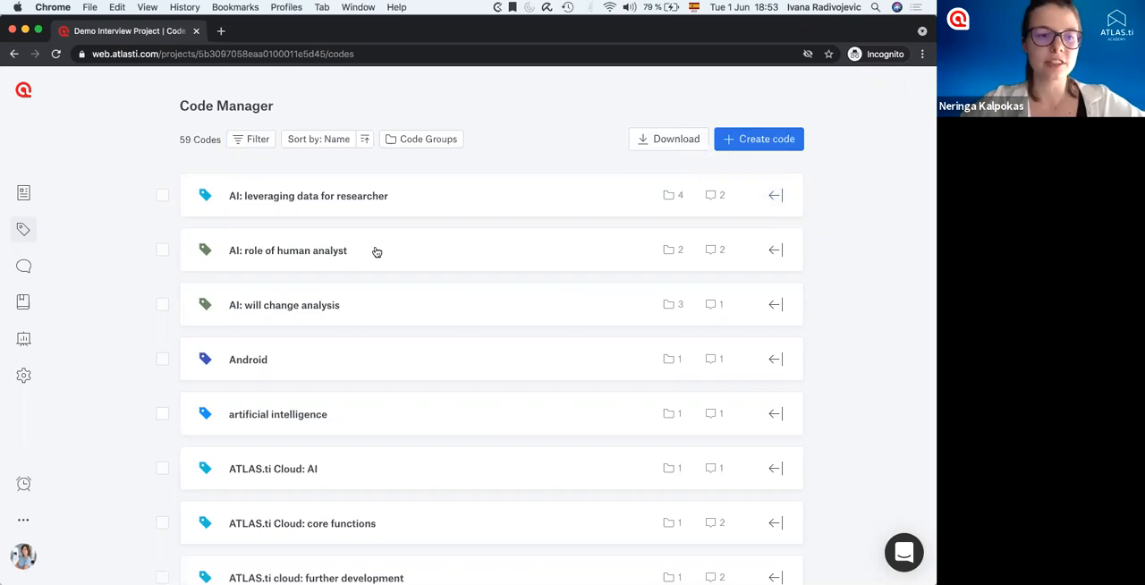
Open the Quotation Manager and look through the code frequency chart and the list of quotations.
{"action": "left_click", "coordinate": [23, 266]}
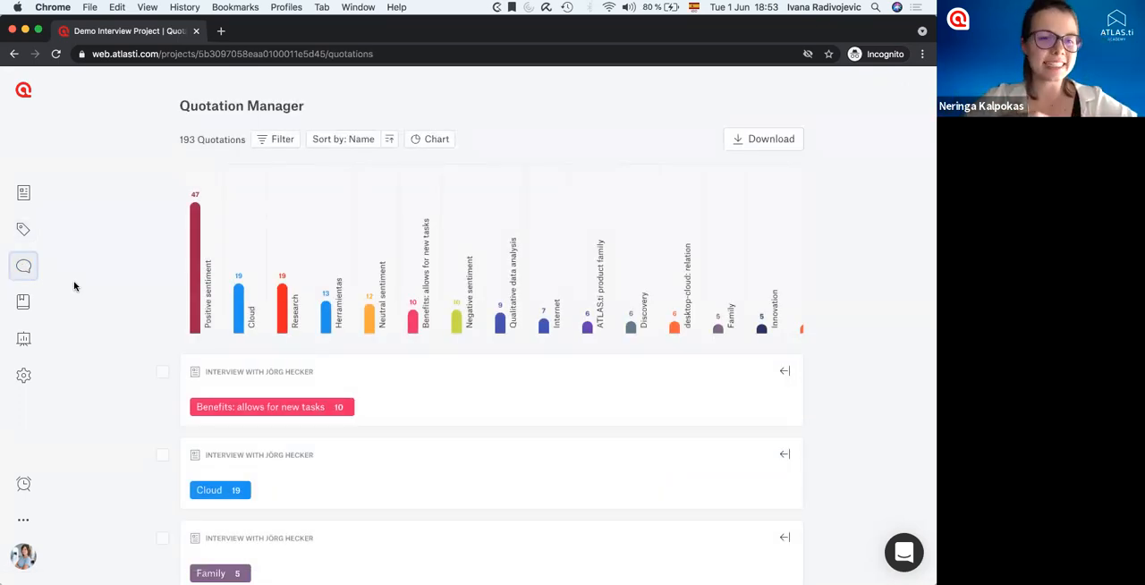
{"action": "scroll", "coordinate": [137, 344], "scroll_direction": "down", "scroll_amount": 5}
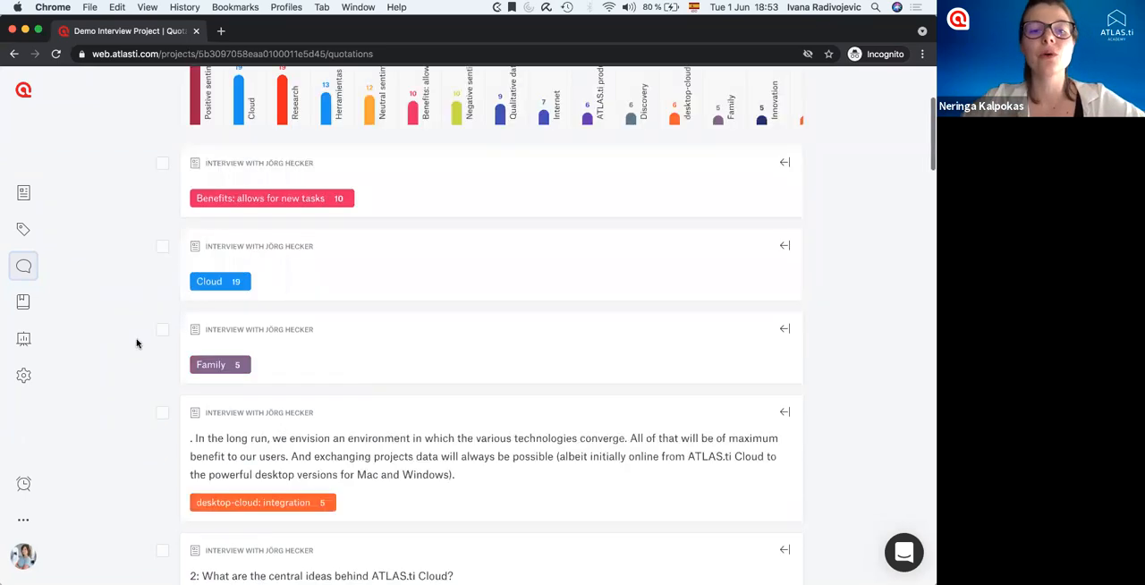
{"action": "scroll", "coordinate": [137, 344], "scroll_direction": "down", "scroll_amount": 10}
{"action": "scroll", "coordinate": [137, 343], "scroll_direction": "up", "scroll_amount": 6}
{"action": "scroll", "coordinate": [137, 343], "scroll_direction": "up", "scroll_amount": 10}
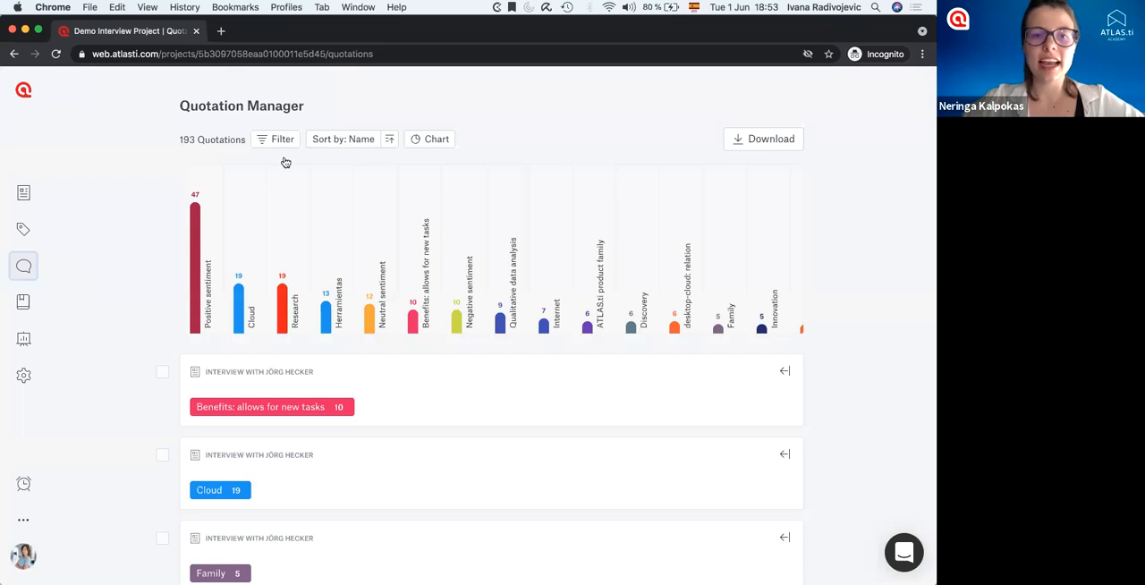
Examine the criteria available for filtering quotations, and close the filter without adding a rule.
{"action": "left_click", "coordinate": [276, 139]}
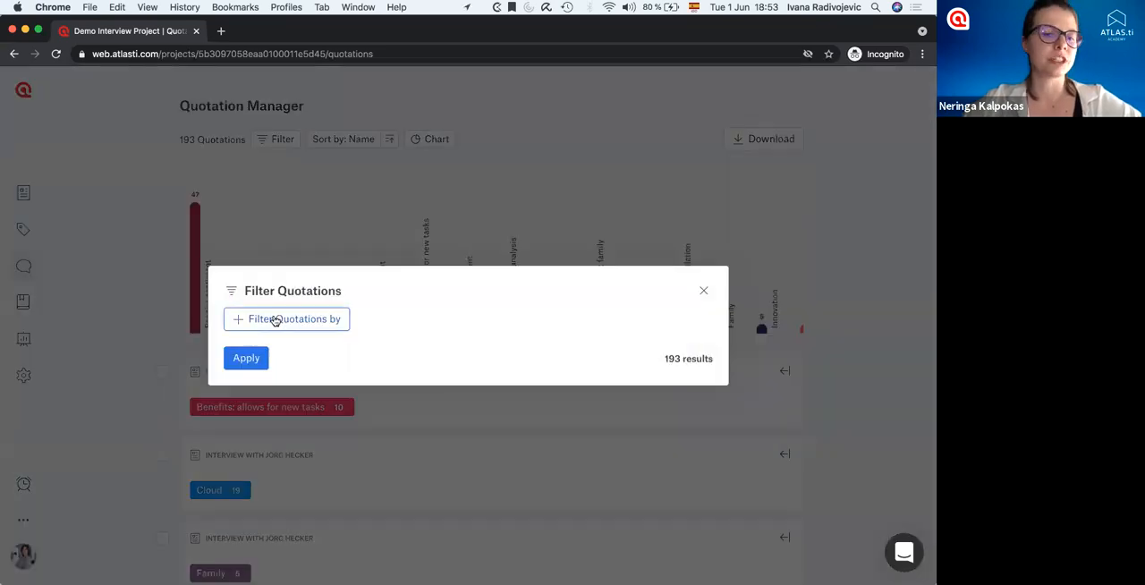
{"action": "left_click", "coordinate": [276, 319]}
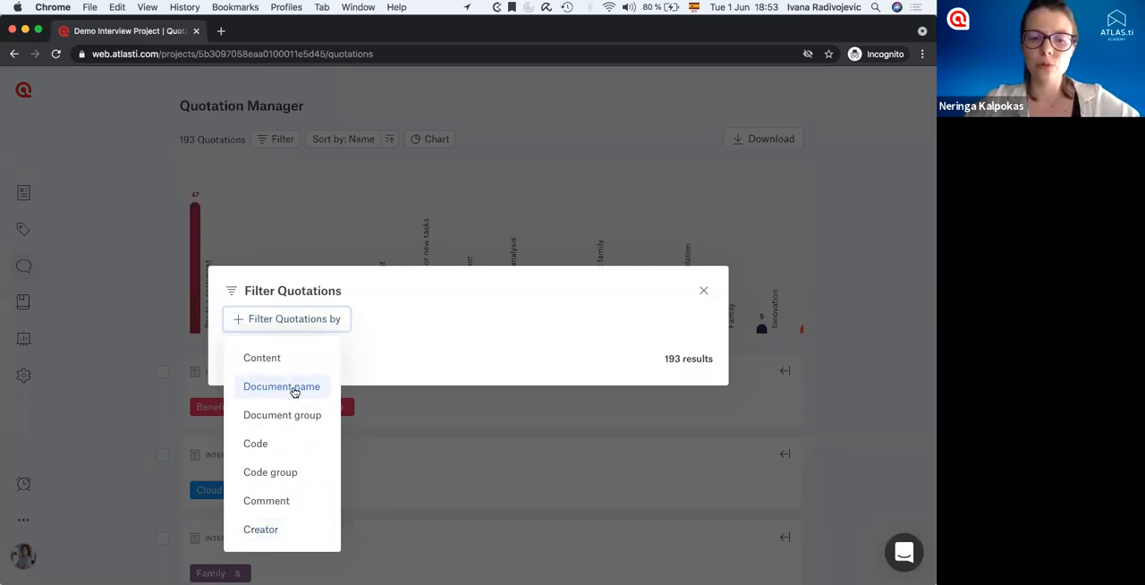
{"action": "left_click", "coordinate": [157, 362]}
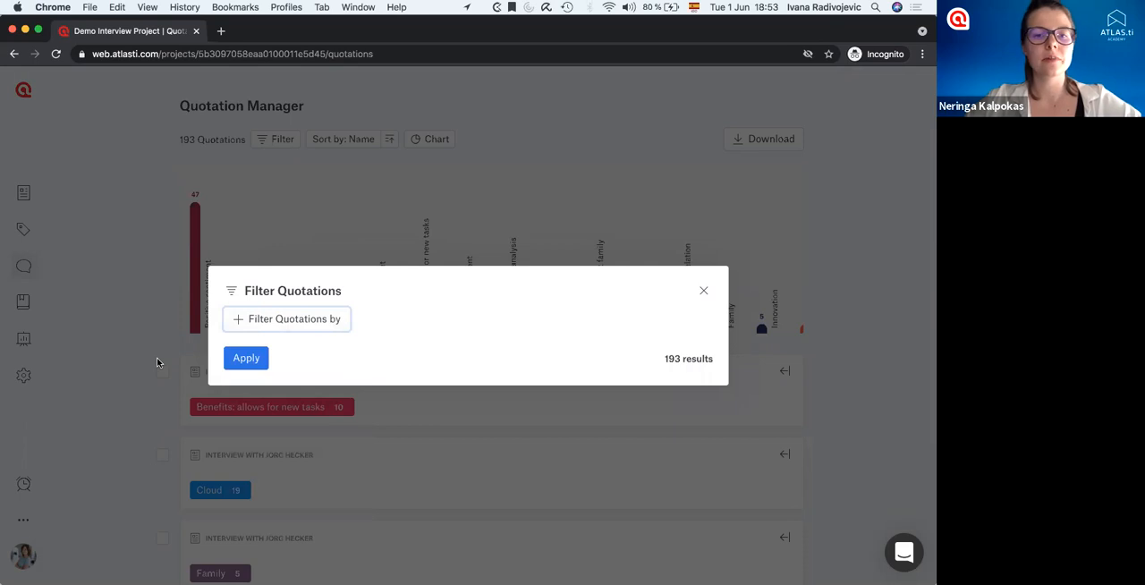
{"action": "left_click", "coordinate": [157, 362]}
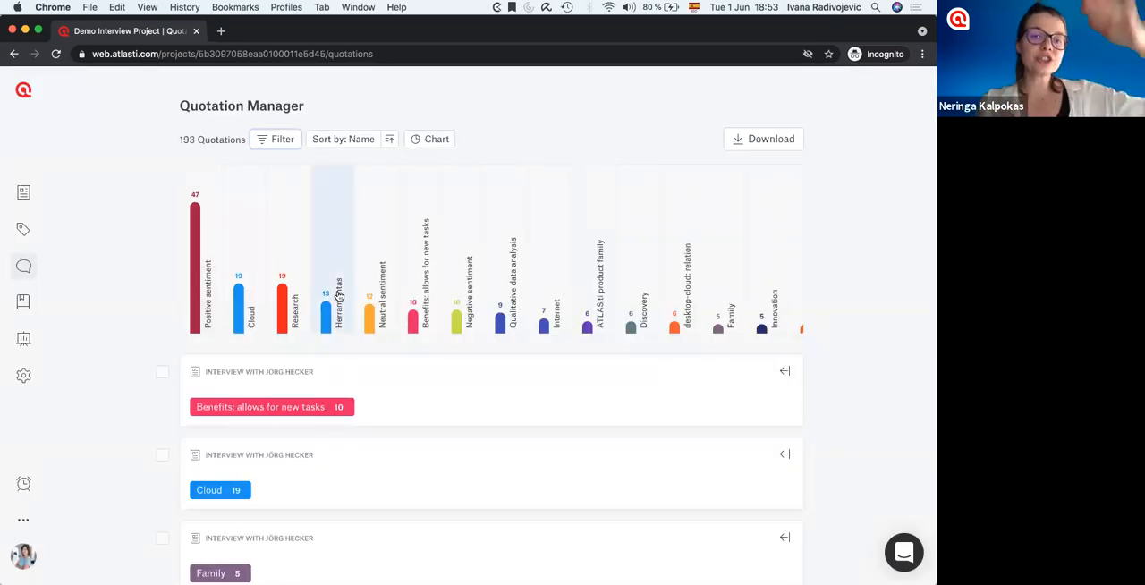
Use the code frequency chart to show only quotations coded with Cloud, Research or Herramientas, and look through them.
{"action": "left_click", "coordinate": [301, 283]}
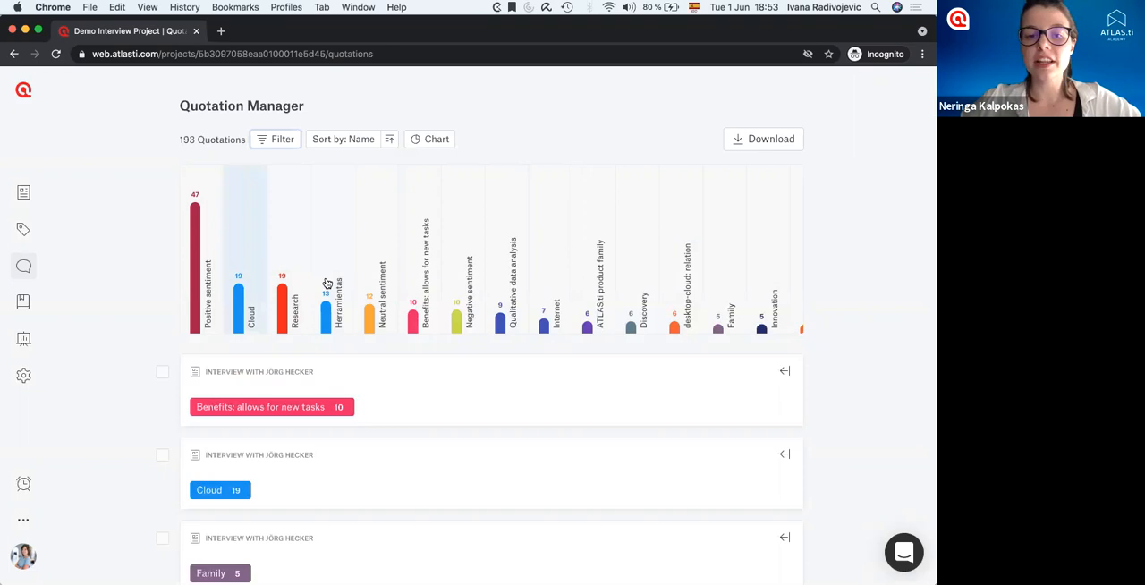
{"action": "left_click", "coordinate": [328, 288]}
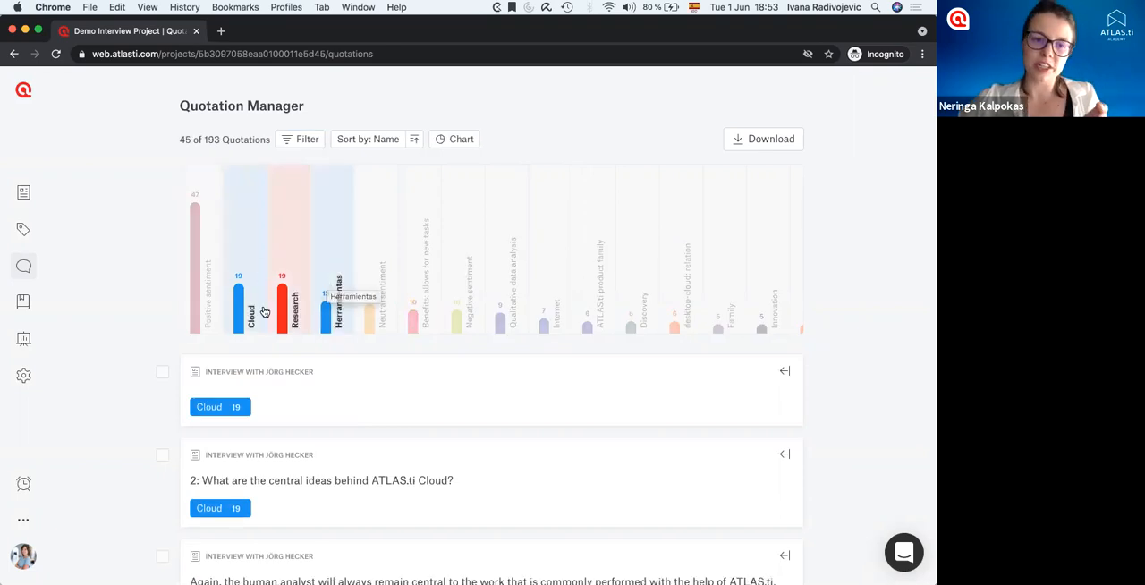
{"action": "scroll", "coordinate": [264, 311], "scroll_direction": "down", "scroll_amount": 10}
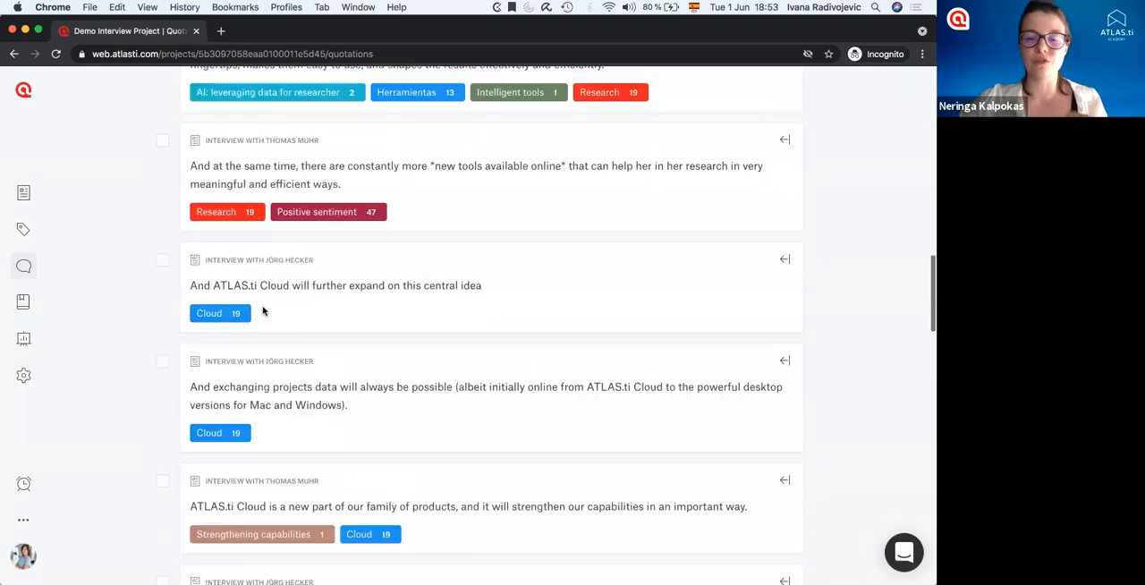
{"action": "scroll", "coordinate": [263, 310], "scroll_direction": "up", "scroll_amount": 15}
Deselect Cloud, Herramientas and Research in the code frequency chart to show all quotations again.
{"action": "left_click", "coordinate": [247, 278]}
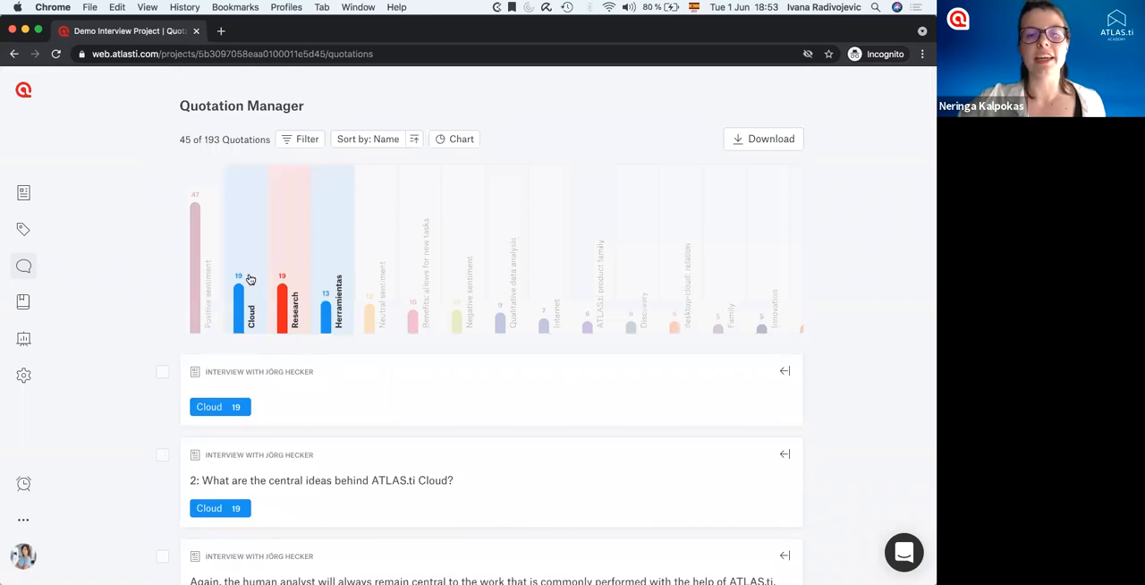
{"action": "left_click", "coordinate": [336, 257]}
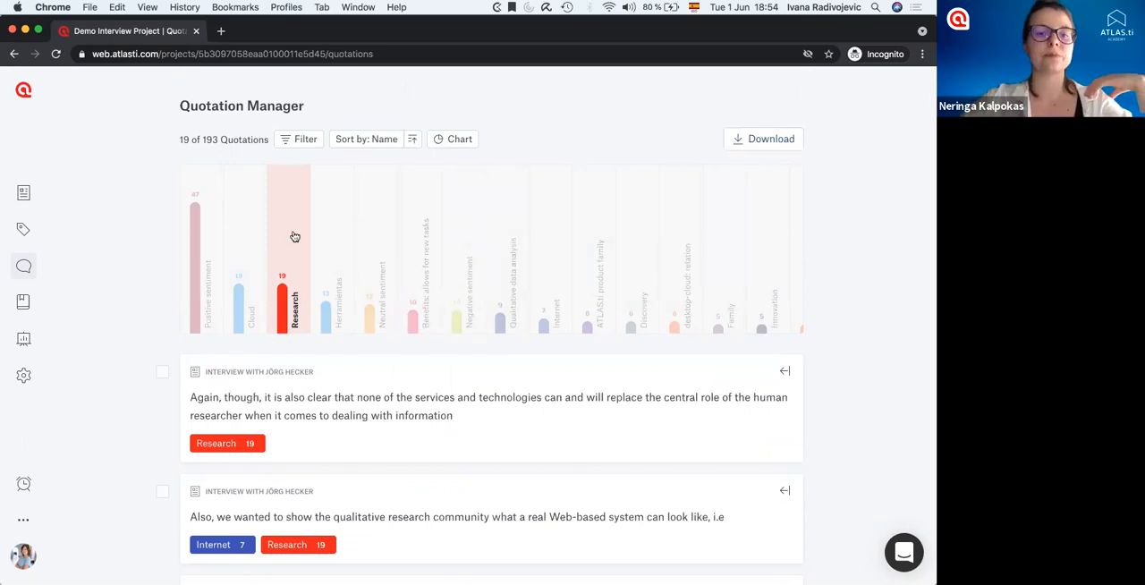
{"action": "left_click", "coordinate": [185, 309]}
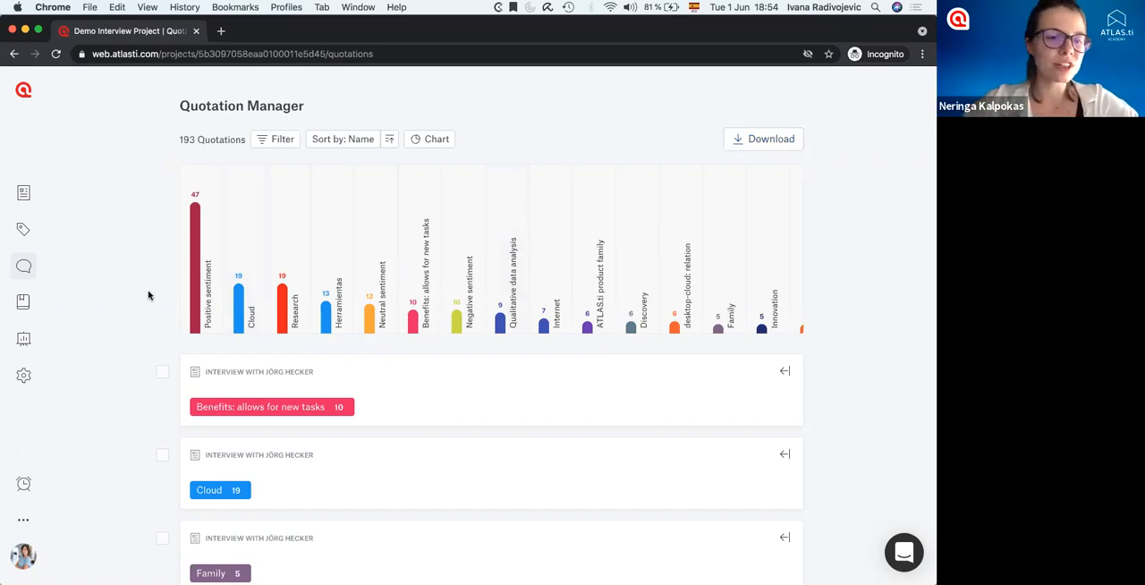
Look through the project's saved reports and open the code distribution report "Artificial intelligence".
{"action": "left_click", "coordinate": [23, 340]}
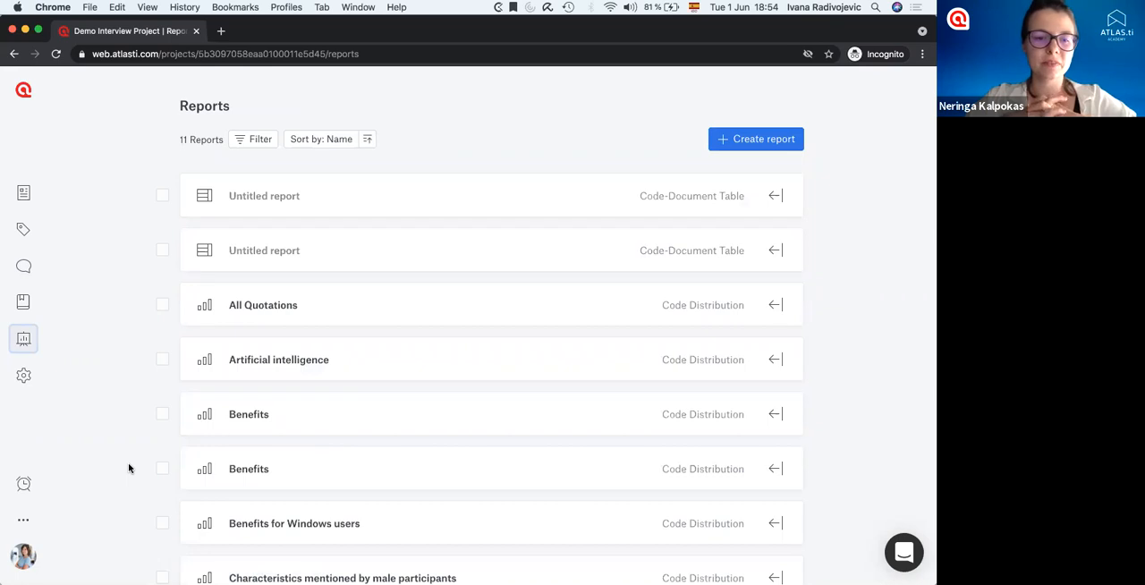
{"action": "scroll", "coordinate": [128, 468], "scroll_direction": "down", "scroll_amount": 5}
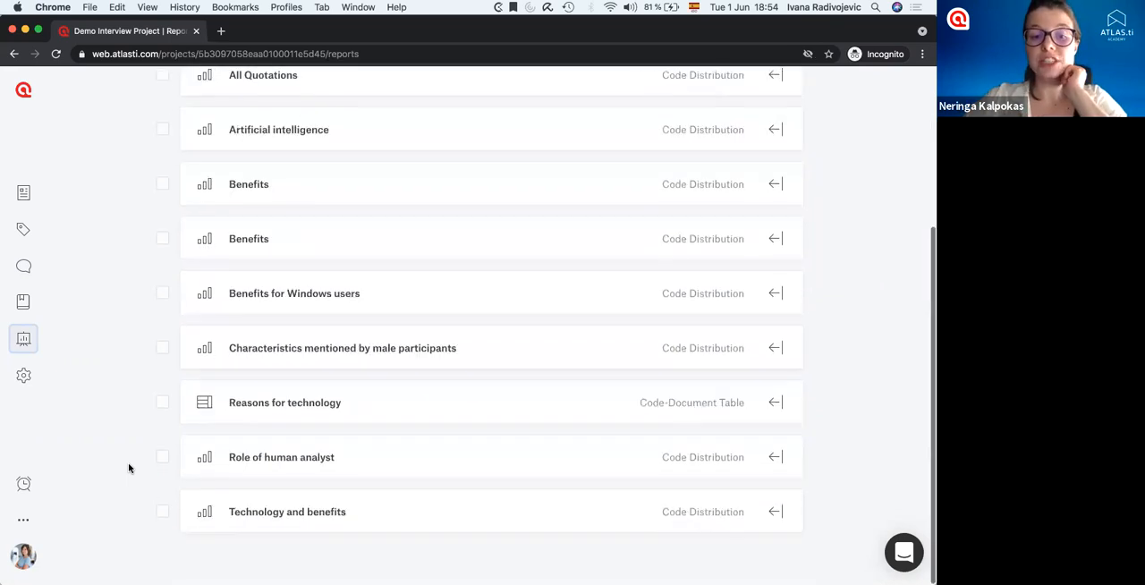
{"action": "scroll", "coordinate": [128, 468], "scroll_direction": "up", "scroll_amount": 5}
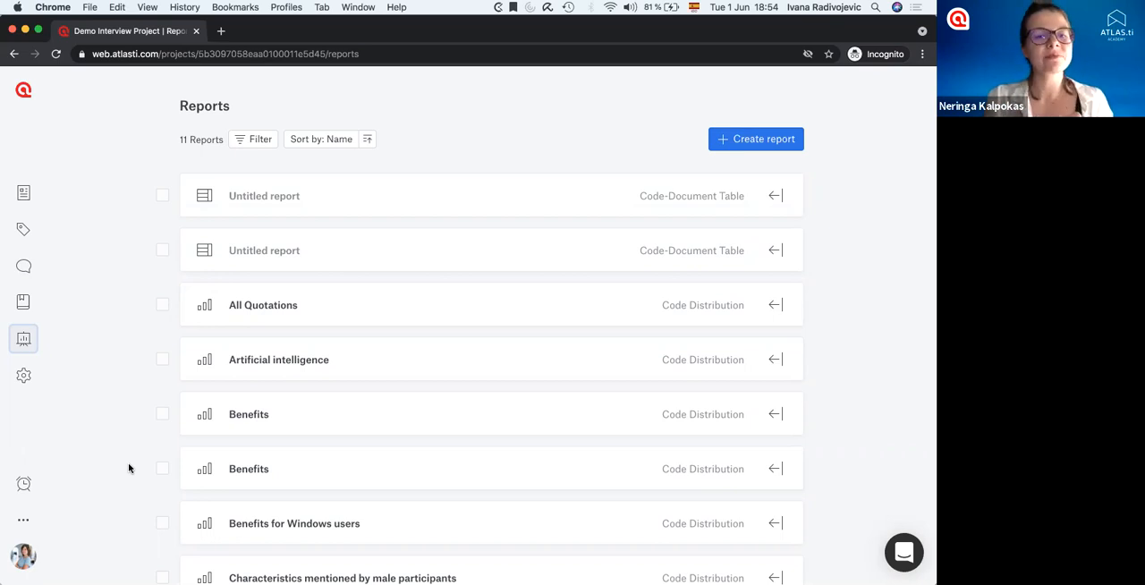
{"action": "left_click", "coordinate": [253, 374]}
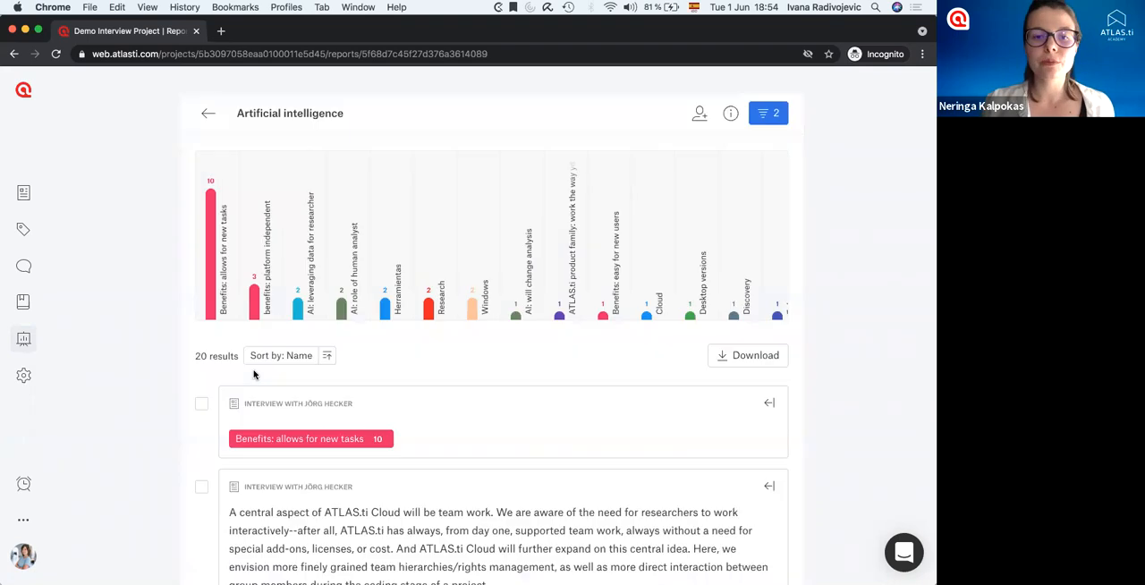
Look through the quotations in the "Artificial intelligence" report, and return to the project's list of saved reports.
{"action": "scroll", "coordinate": [254, 375], "scroll_direction": "down", "scroll_amount": 1}
{"action": "scroll", "coordinate": [254, 375], "scroll_direction": "down", "scroll_amount": 5}
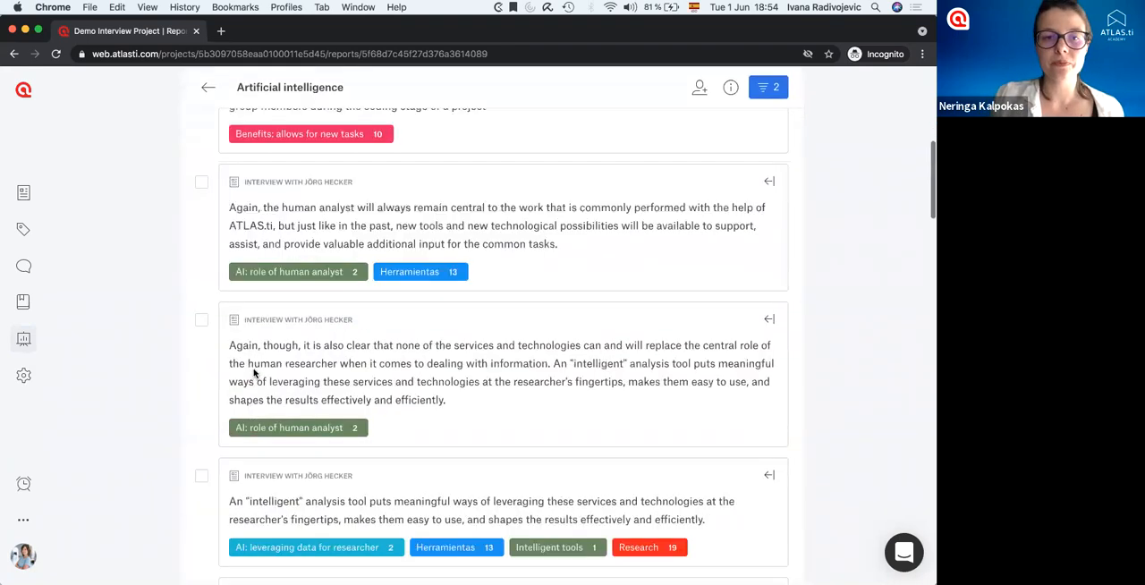
{"action": "scroll", "coordinate": [254, 375], "scroll_direction": "up", "scroll_amount": 6}
{"action": "left_click", "coordinate": [208, 112]}
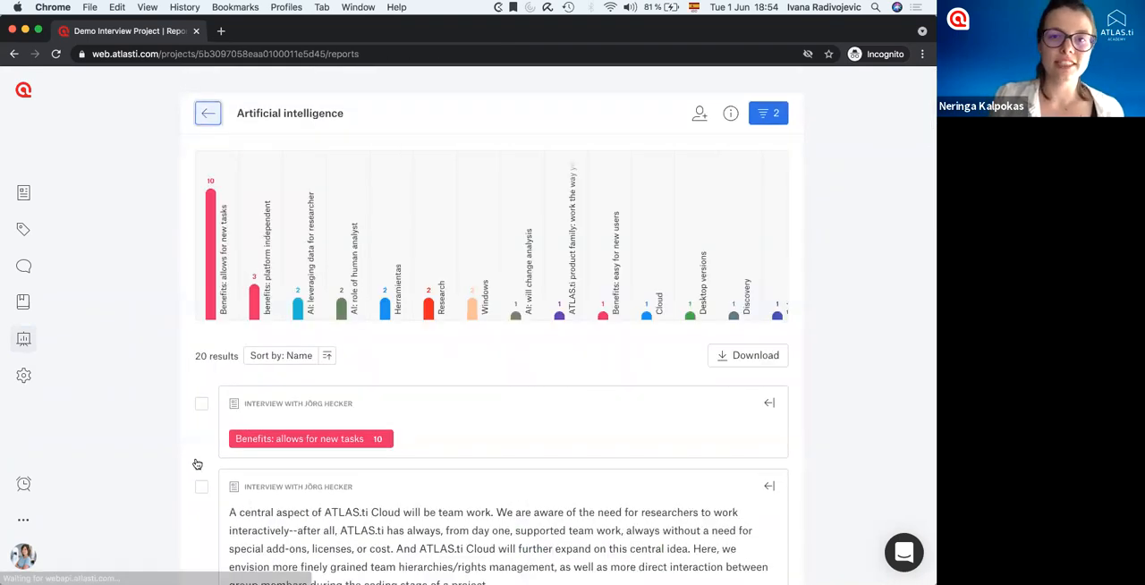
{"action": "scroll", "coordinate": [197, 464], "scroll_direction": "down", "scroll_amount": 3}
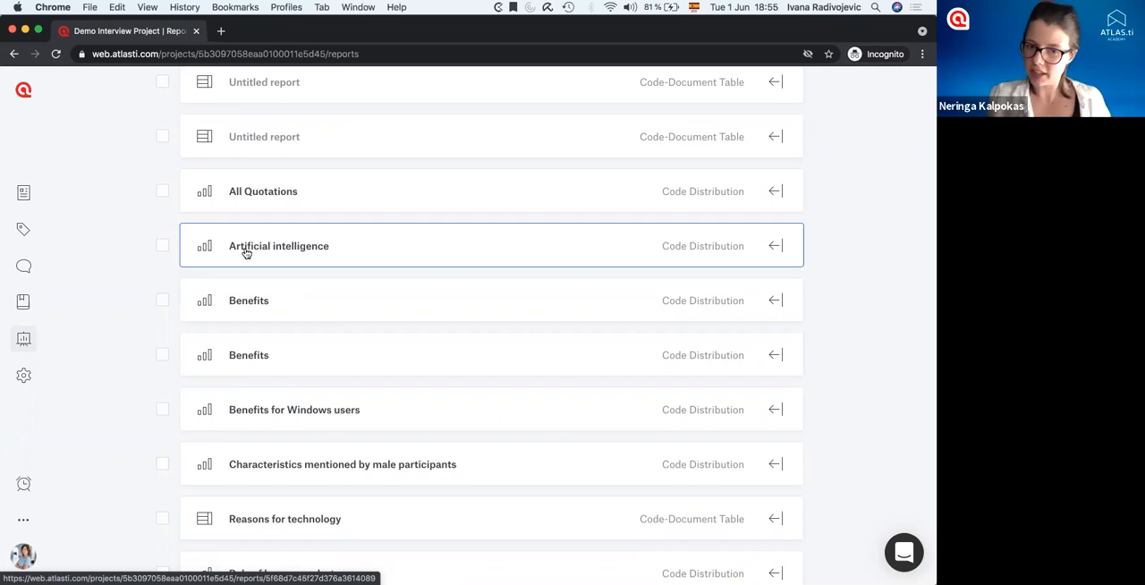
{"action": "scroll", "coordinate": [247, 253], "scroll_direction": "up", "scroll_amount": 3}
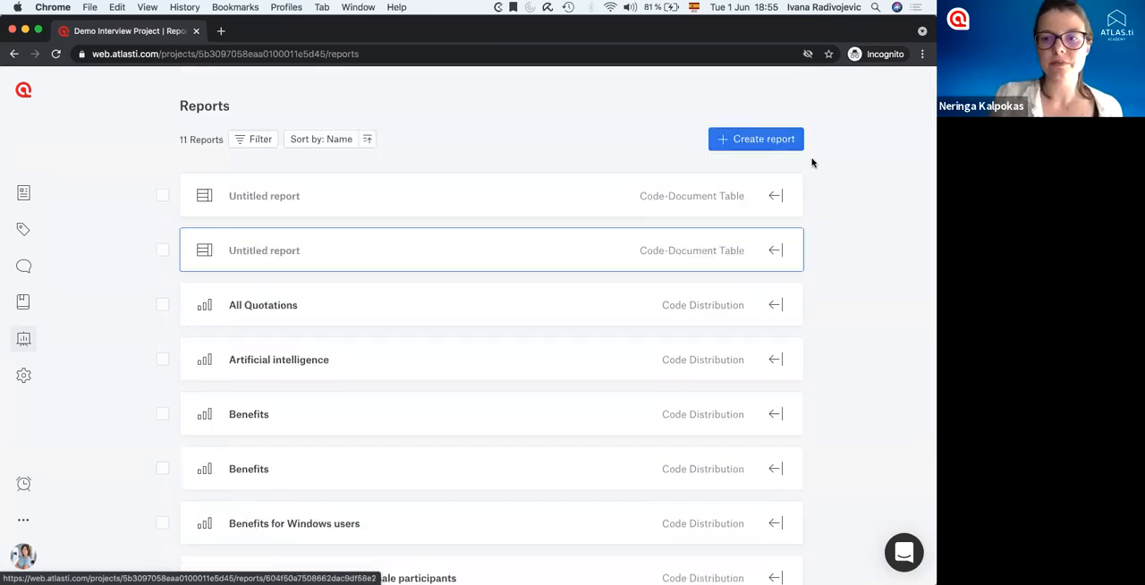
Create a Code Distribution report and show only the quotations coded with Positive sentiment.
{"action": "left_click", "coordinate": [743, 143]}
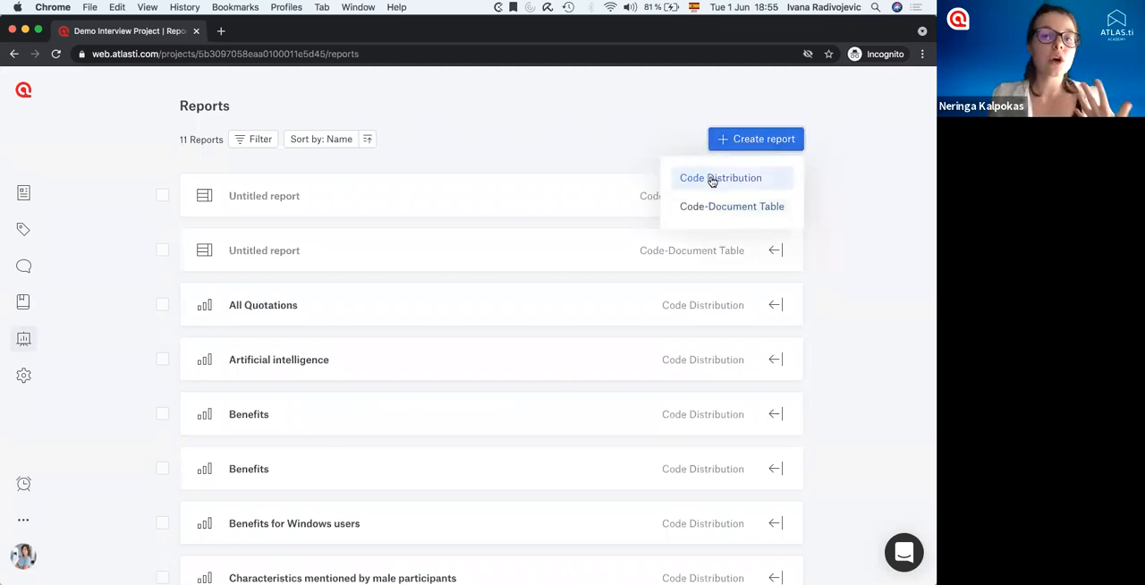
{"action": "left_click", "coordinate": [713, 180]}
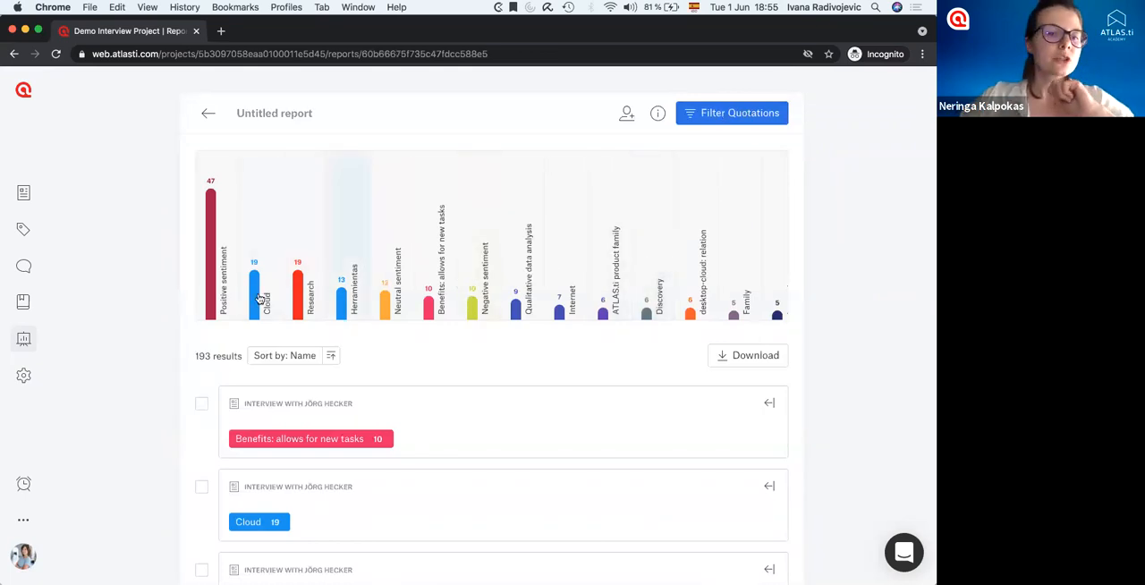
{"action": "left_click", "coordinate": [212, 292]}
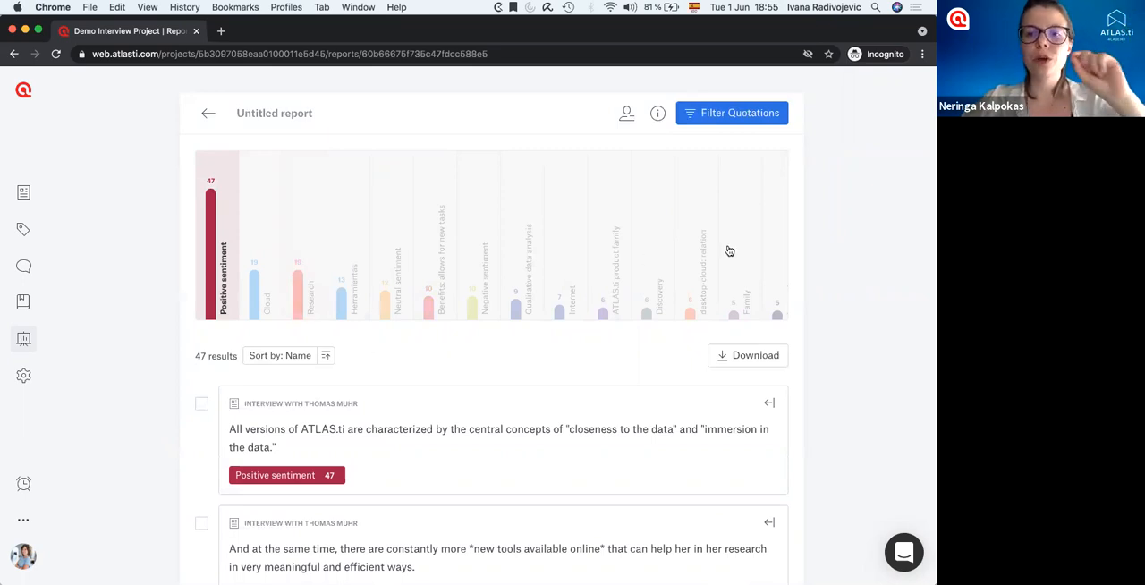
Filter the report's quotations to documents whose name contains "interview" and save the filter.
{"action": "left_click", "coordinate": [745, 117]}
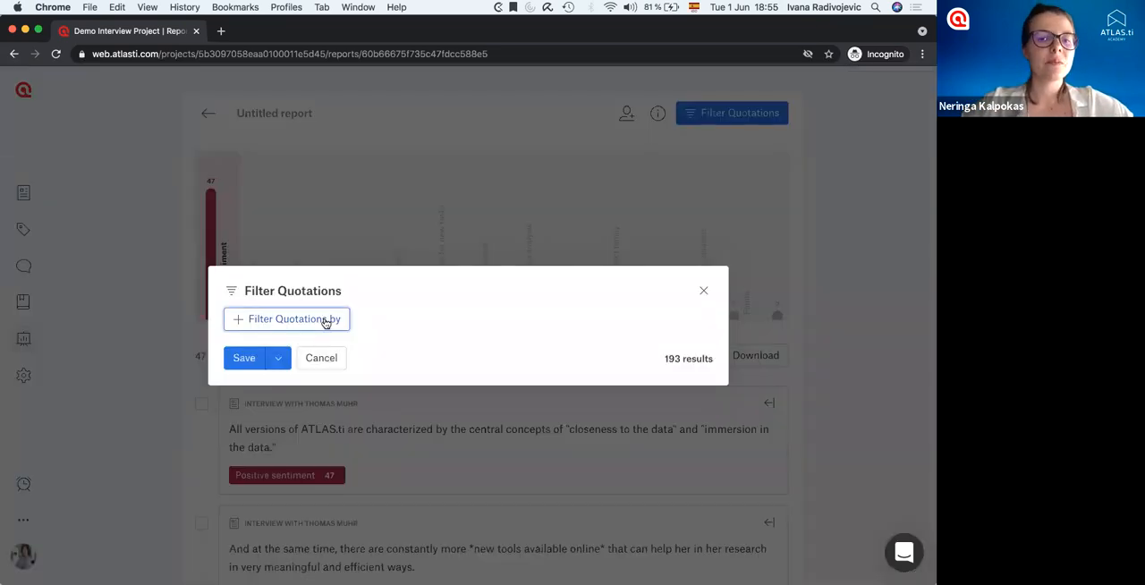
{"action": "left_click", "coordinate": [326, 322]}
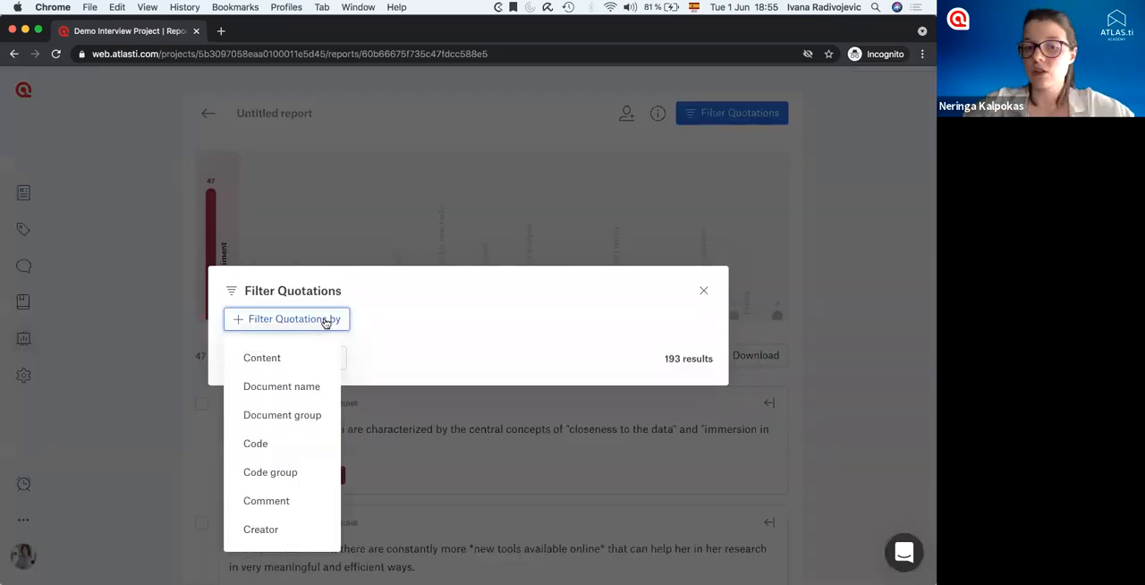
{"action": "left_click", "coordinate": [297, 386]}
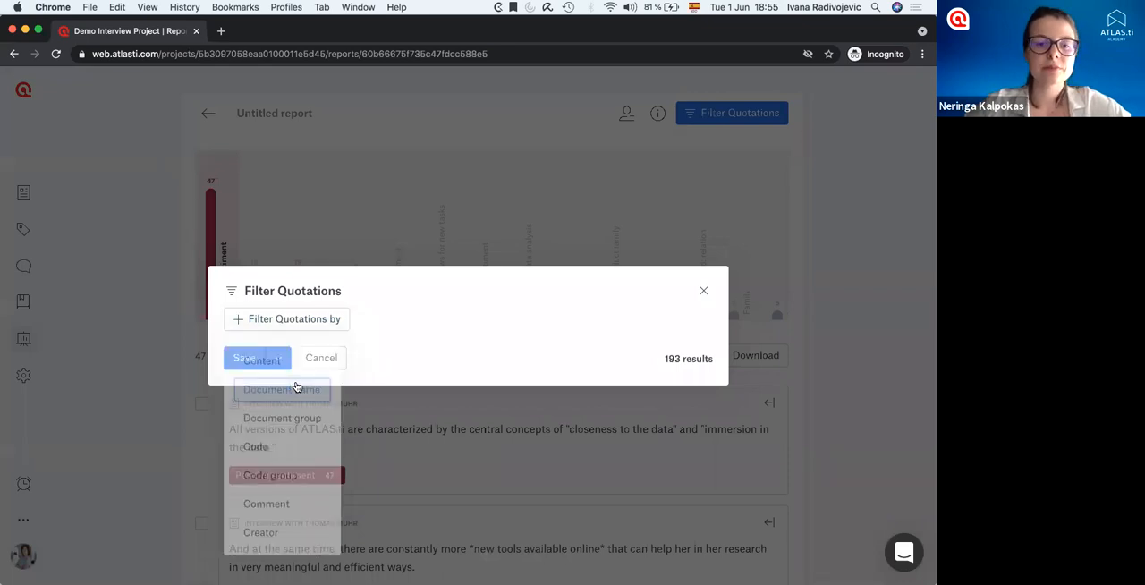
{"action": "left_click", "coordinate": [542, 313]}
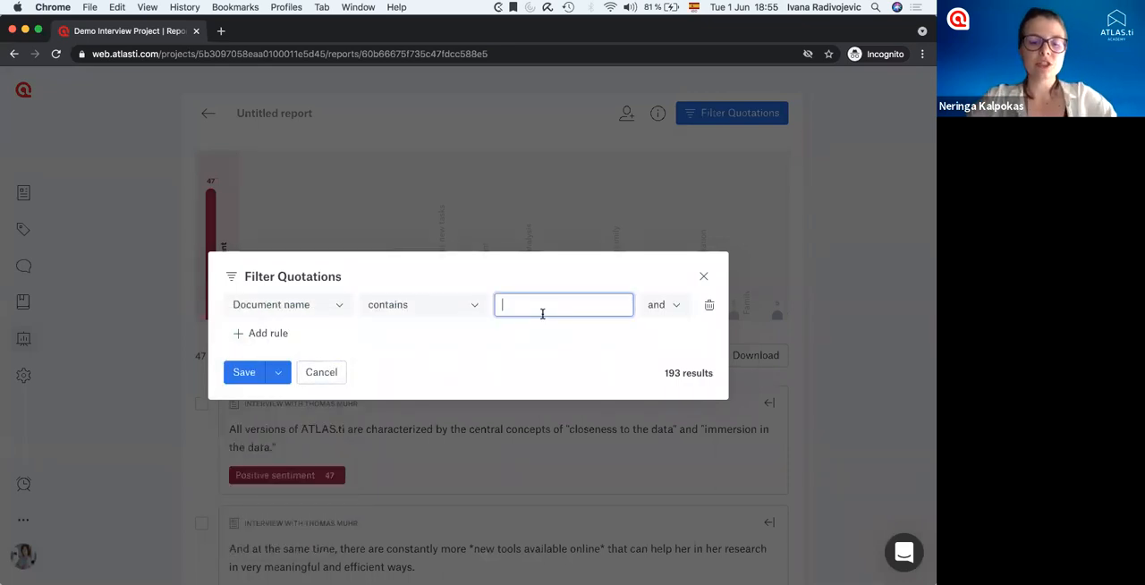
{"action": "type", "text": "interview"}
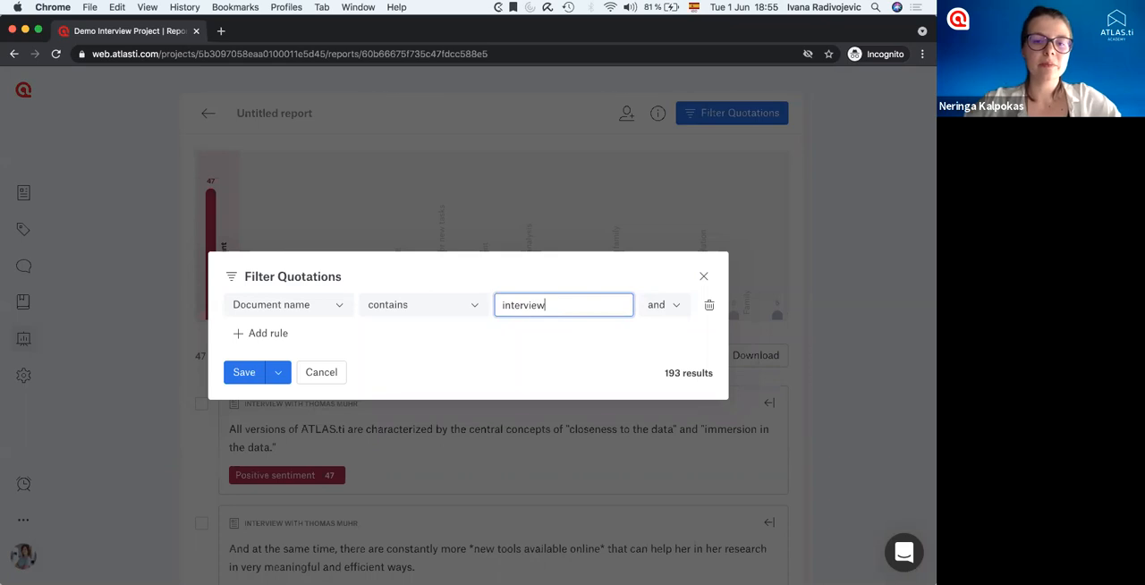
{"action": "left_click", "coordinate": [249, 373]}
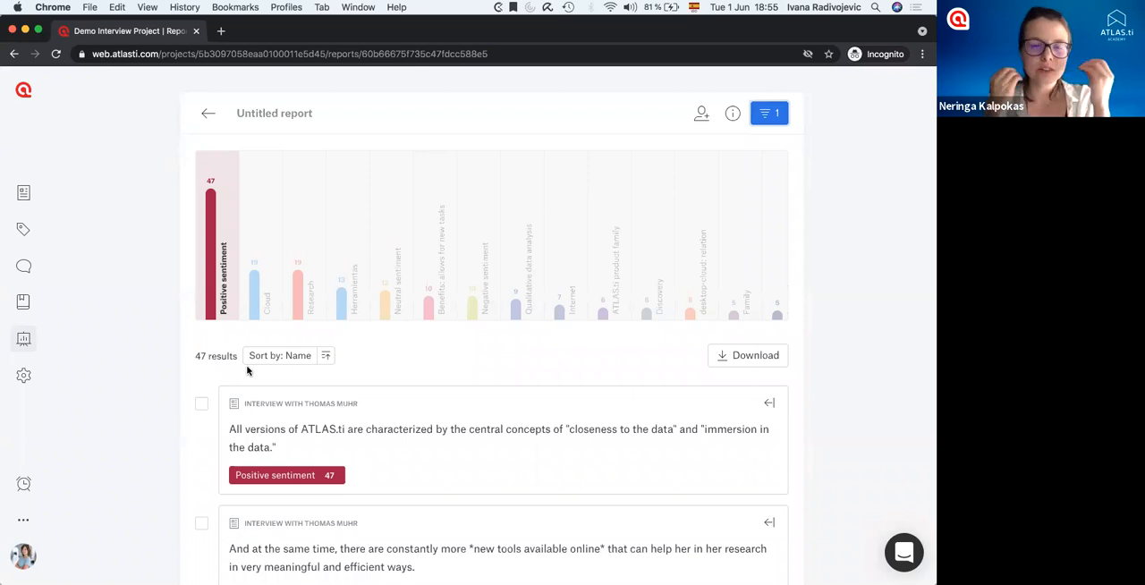
Name the code distribution report "Positive sentiments expressed by interviewees".
{"action": "left_click", "coordinate": [268, 113]}
{"action": "type", "text": "Pos"}
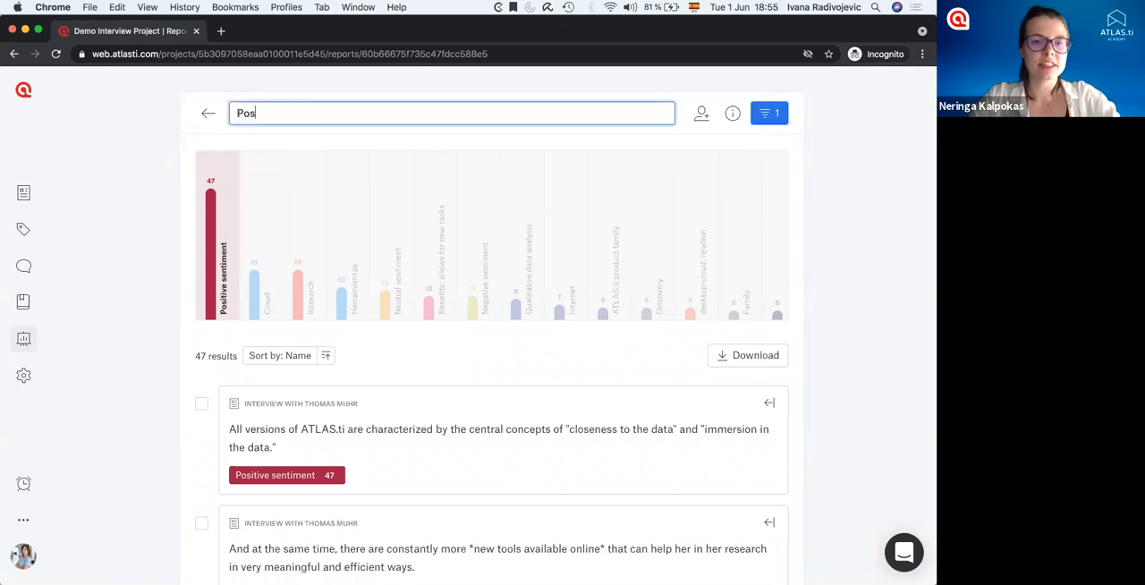
{"action": "type", "text": "itive sentiments express"}
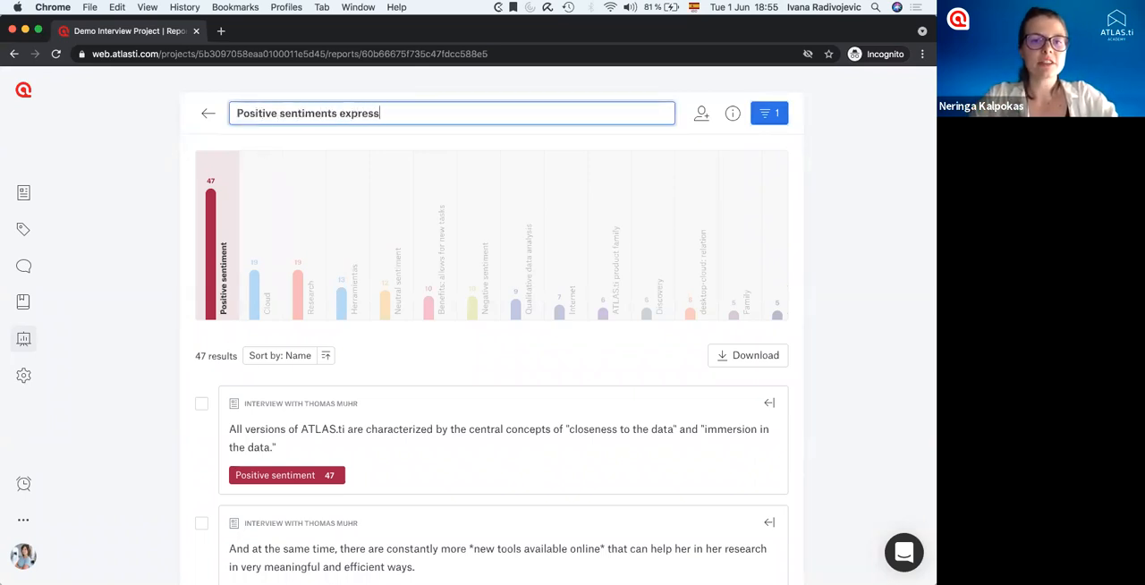
{"action": "type", "text": "ed by interviewees"}
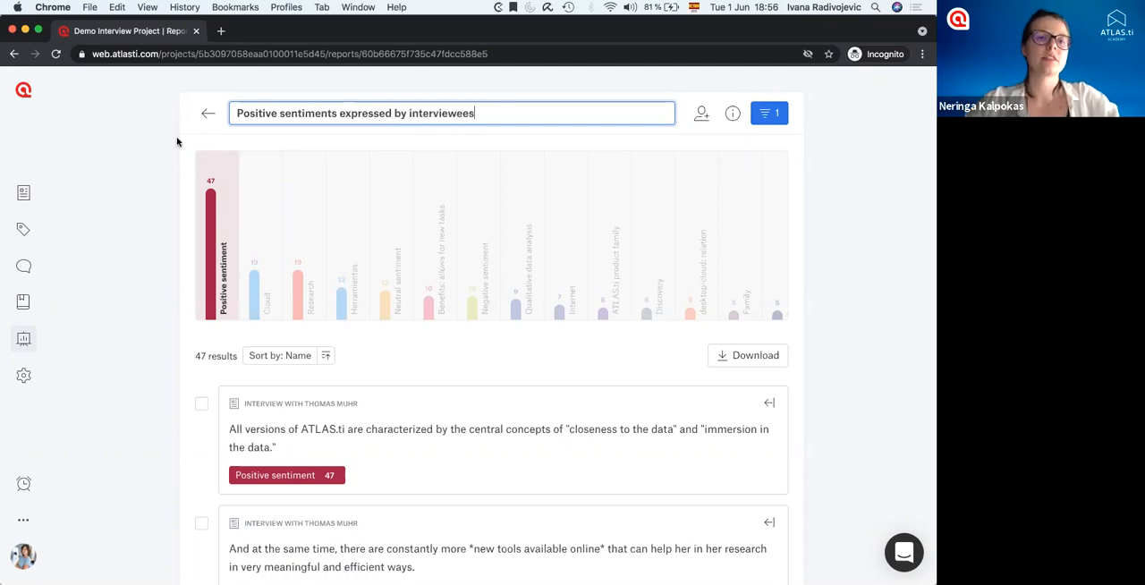
{"action": "key", "text": "Return"}
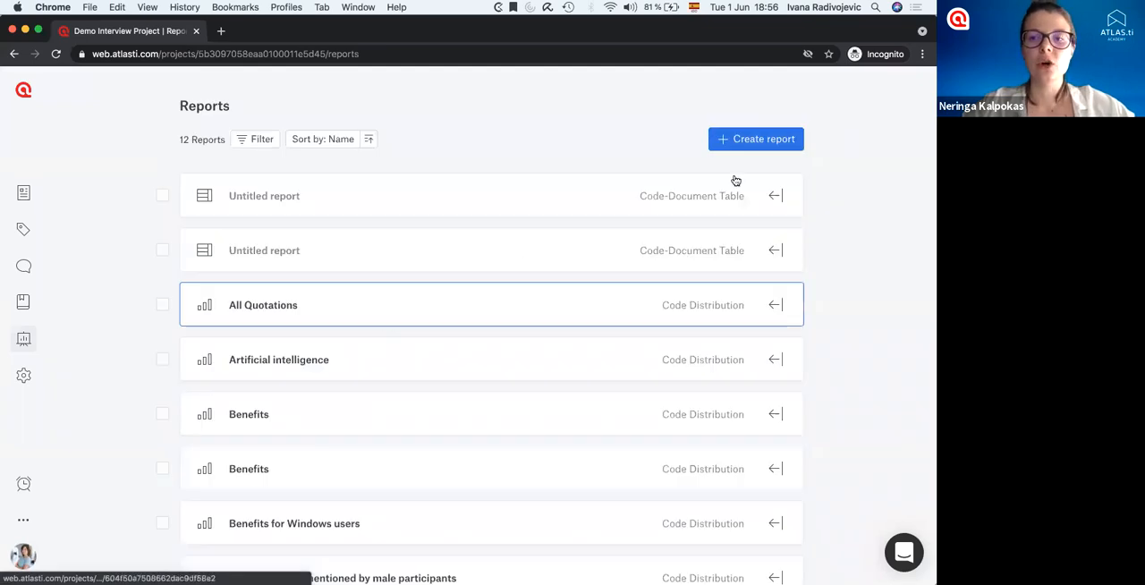
Create a Code-Document Table report with the codes "Benefits: allows for new tasks", "Benefits: easy for new users" and "benefits: platform independent" as rows.
{"action": "left_click", "coordinate": [754, 140]}
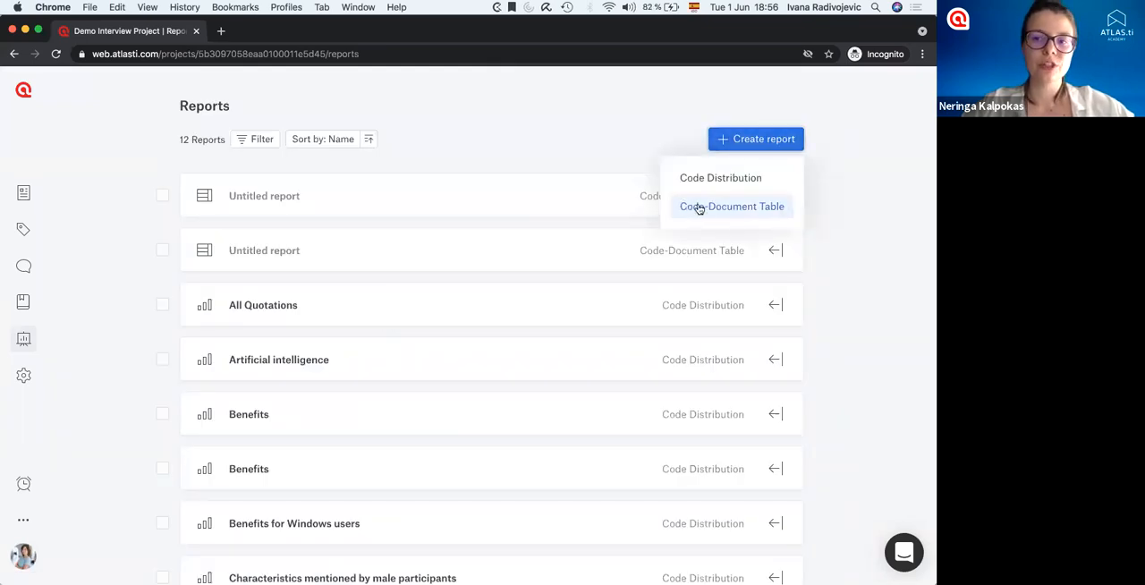
{"action": "left_click", "coordinate": [706, 206]}
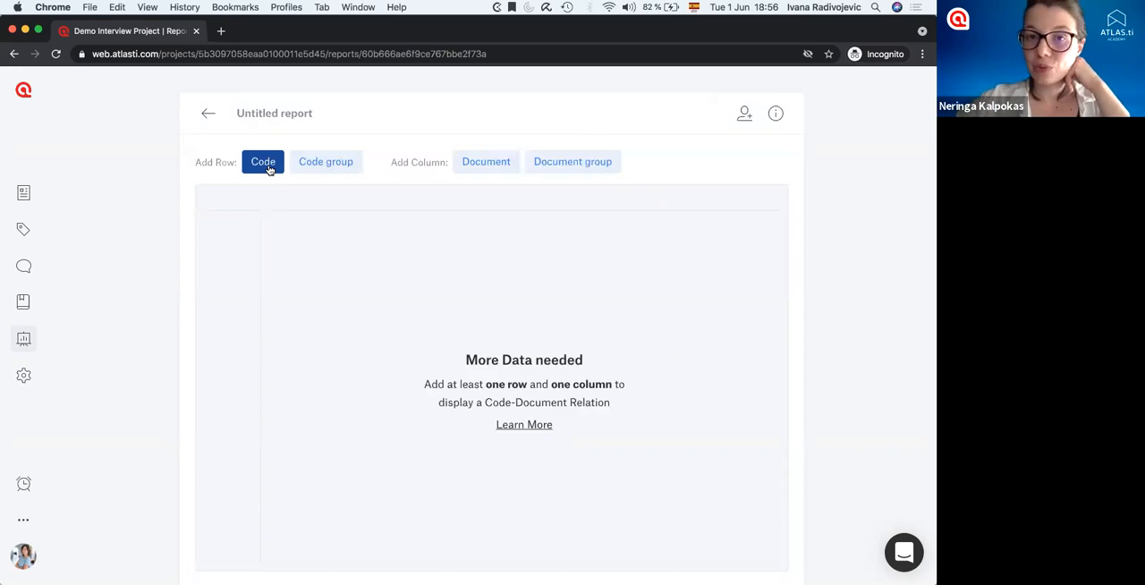
{"action": "left_click", "coordinate": [314, 162]}
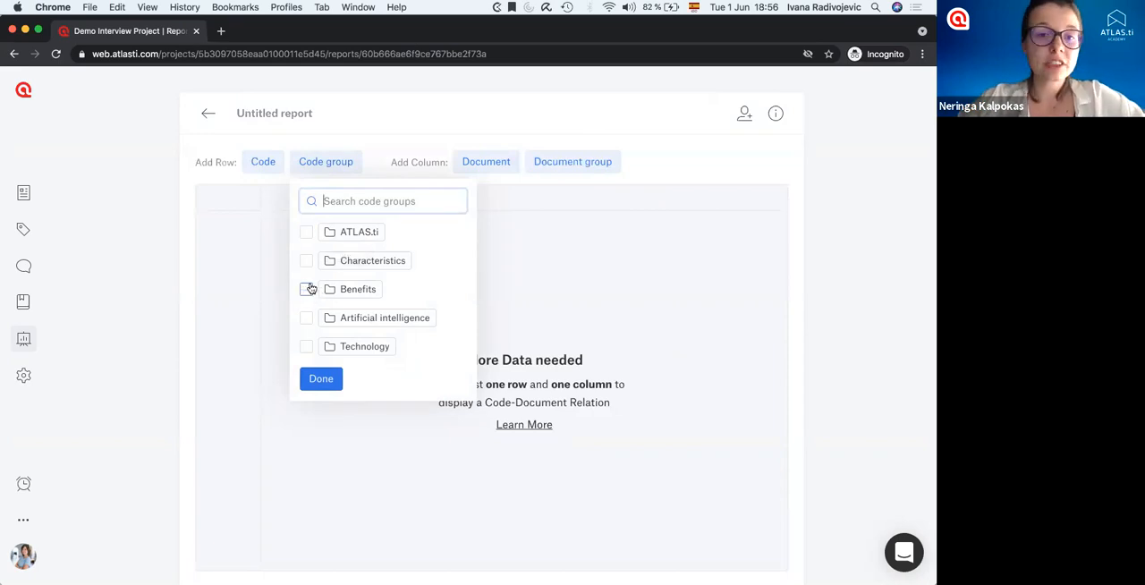
{"action": "left_click", "coordinate": [264, 162]}
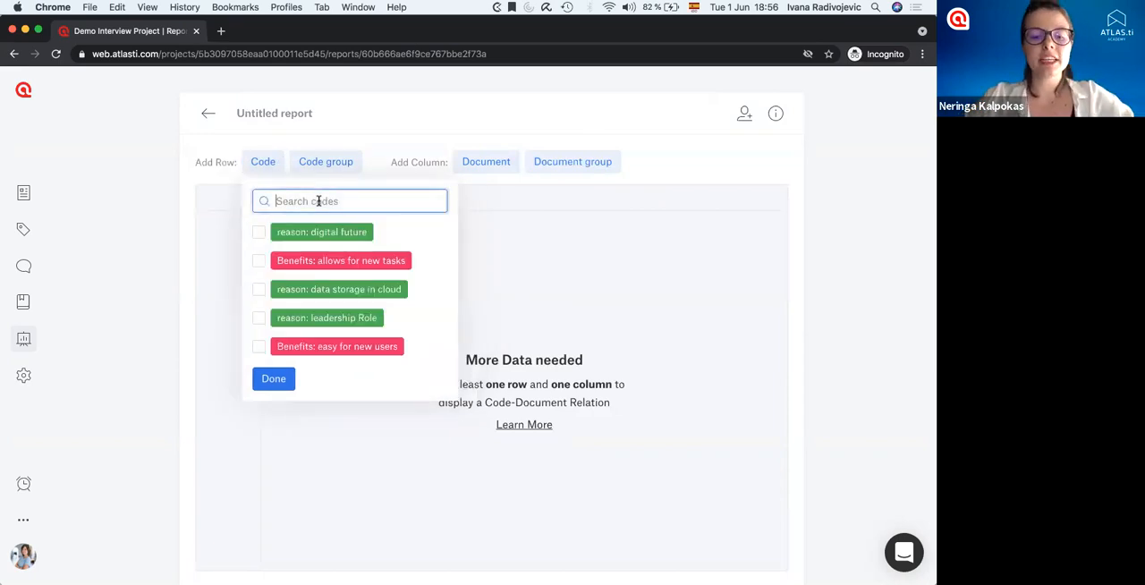
{"action": "type", "text": "benefit"}
{"action": "left_click", "coordinate": [259, 232]}
{"action": "left_click", "coordinate": [258, 260]}
{"action": "left_click", "coordinate": [258, 289]}
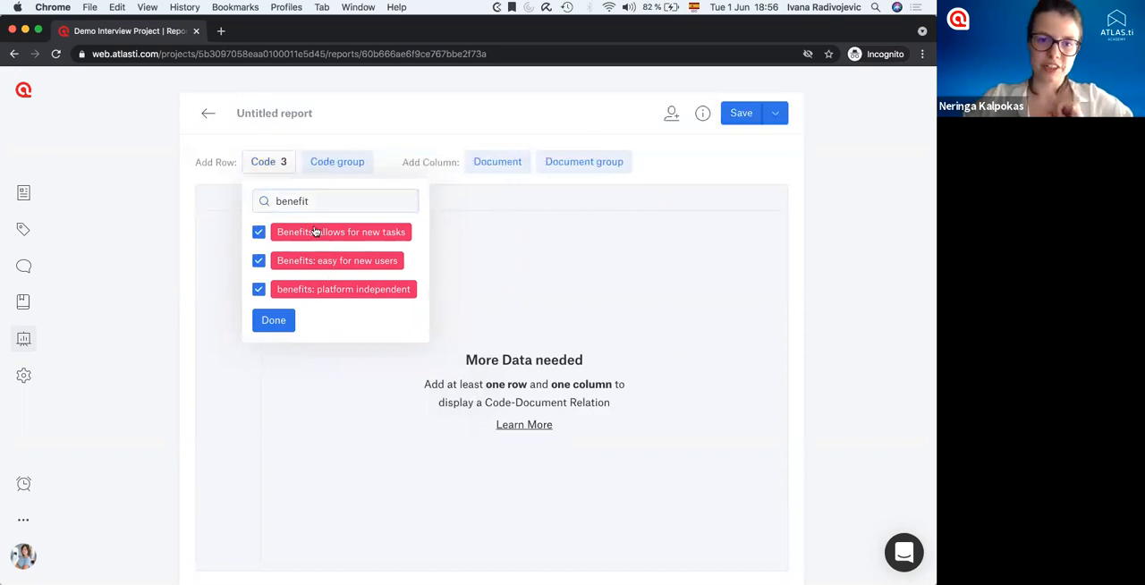
{"action": "left_click", "coordinate": [274, 320]}
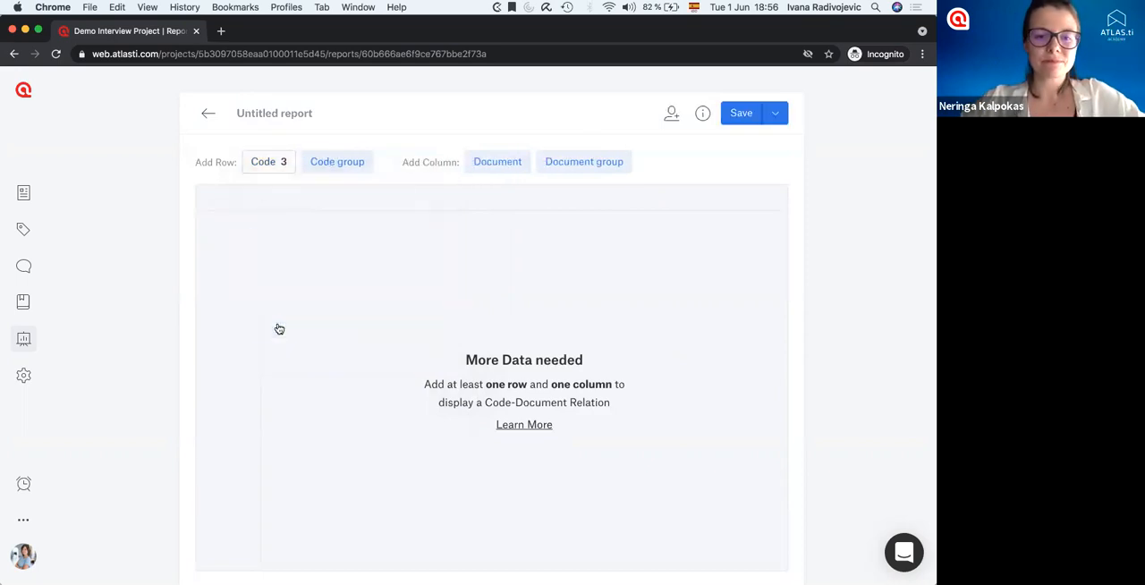
Add the document groups Male and Female as columns of the code-document table.
{"action": "left_click", "coordinate": [501, 169]}
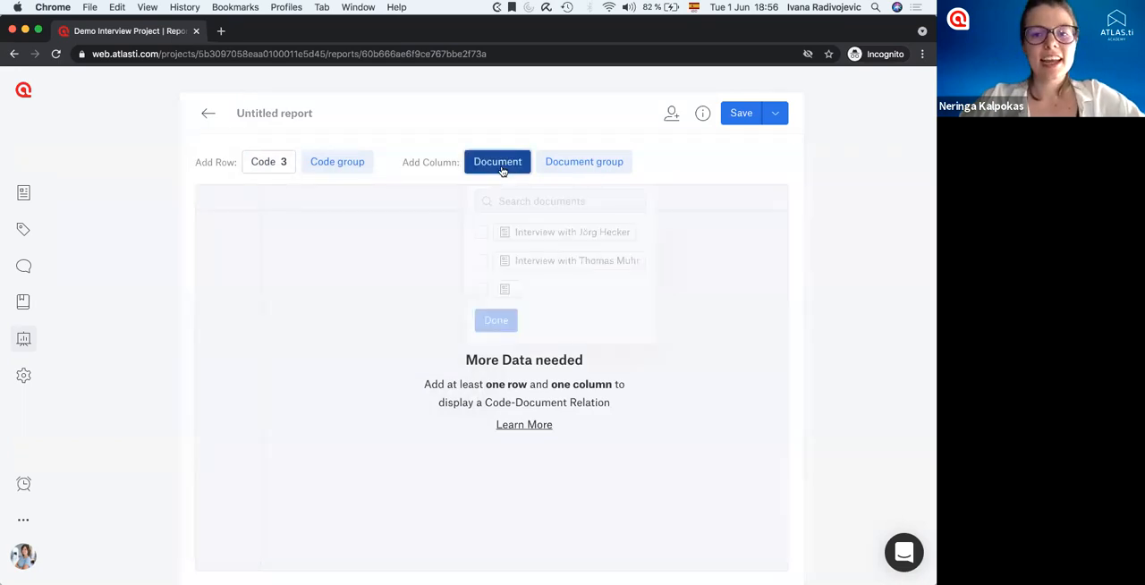
{"action": "left_click", "coordinate": [562, 162]}
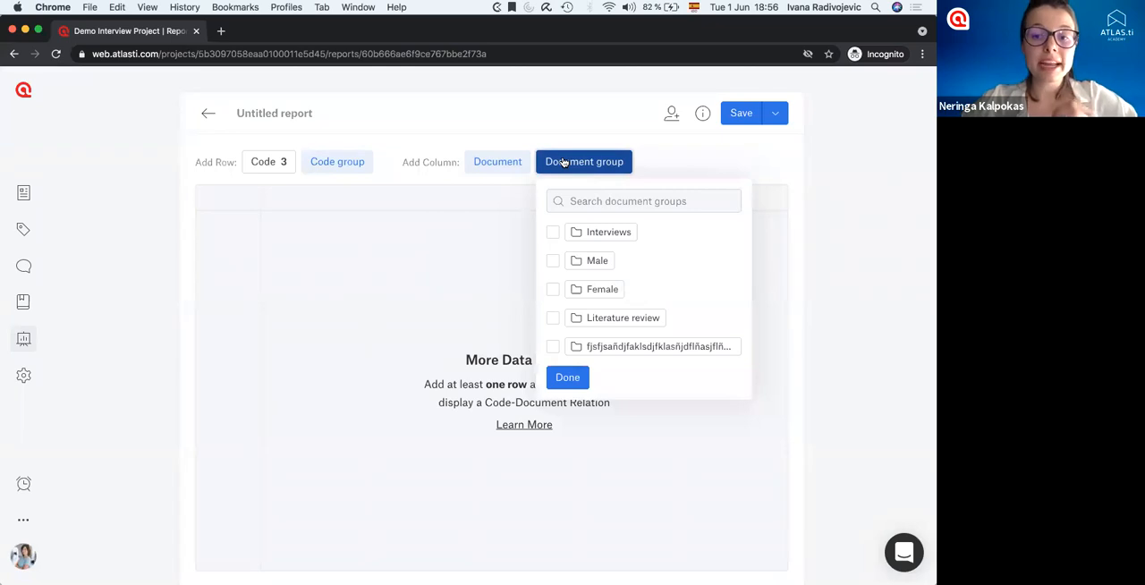
{"action": "left_click", "coordinate": [552, 260]}
{"action": "left_click", "coordinate": [553, 290]}
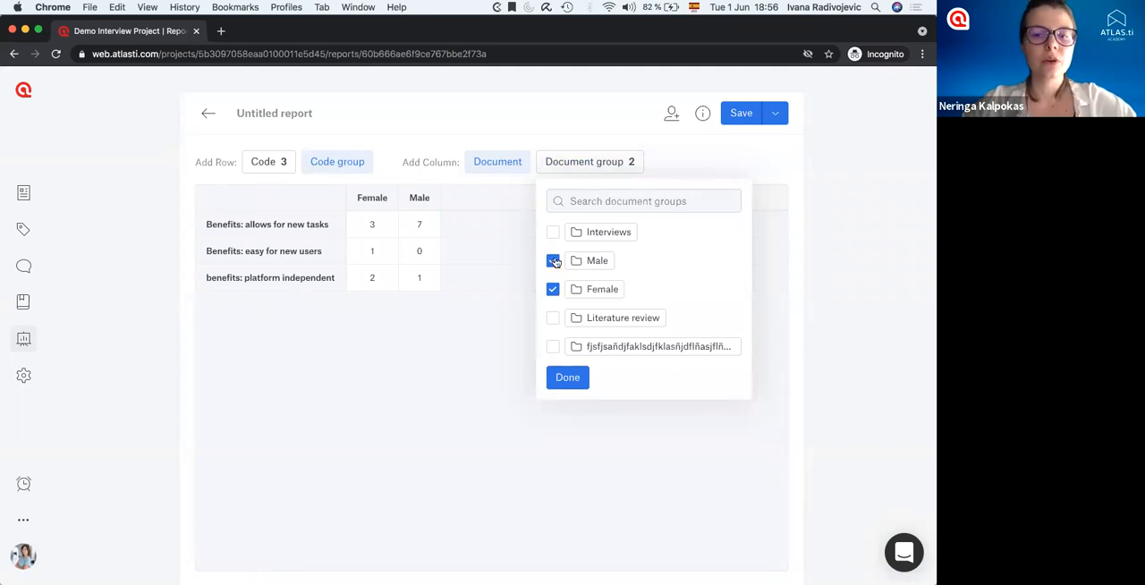
{"action": "left_click", "coordinate": [565, 381]}
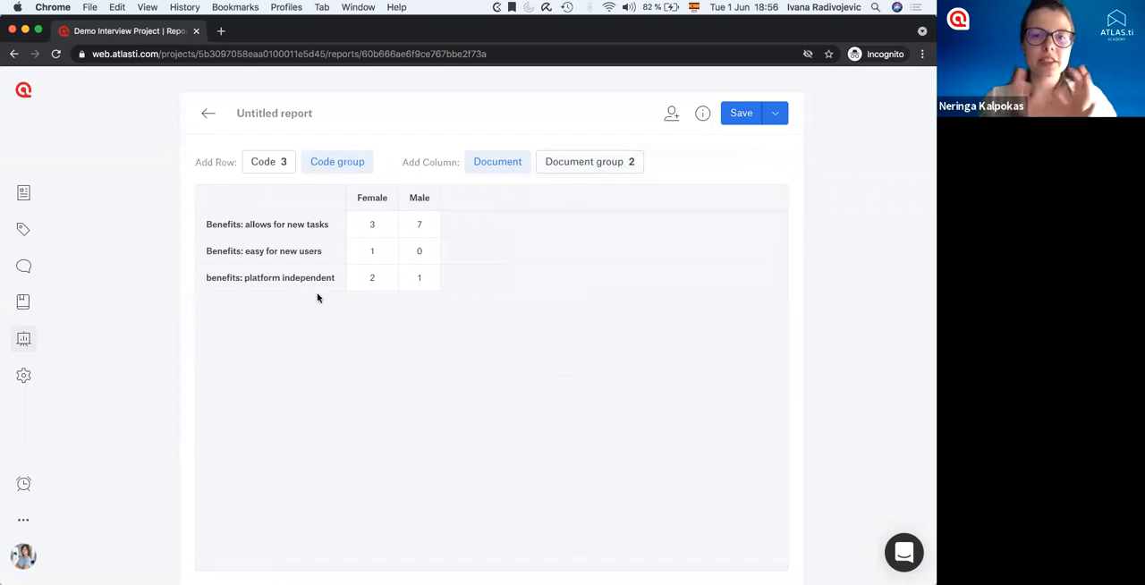
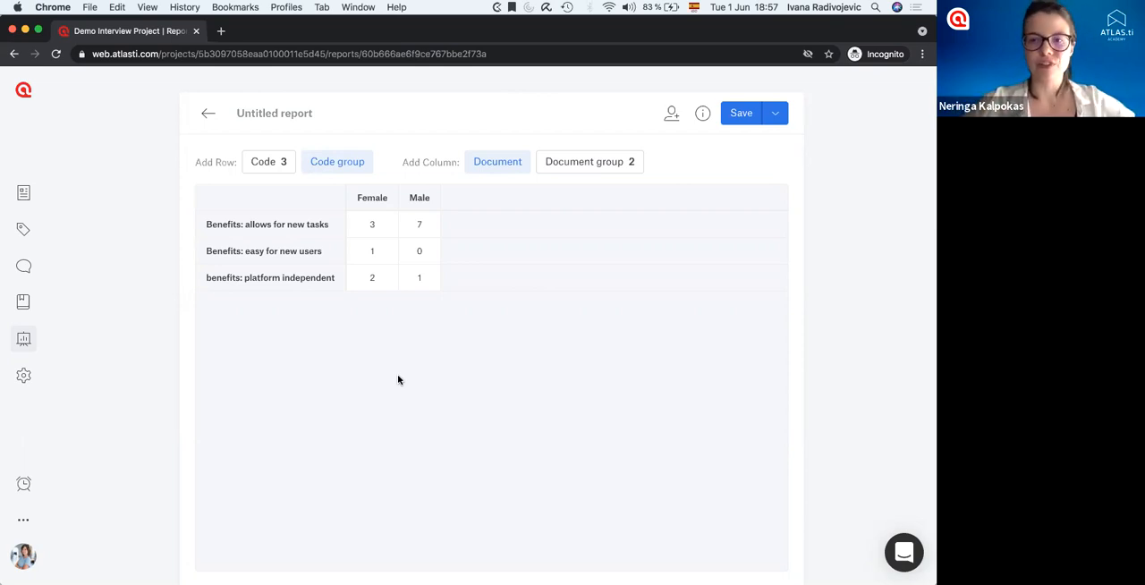
Show and look through the quotations coded "Benefits: allows for new tasks" in the Male document group.
{"action": "left_click", "coordinate": [421, 227]}
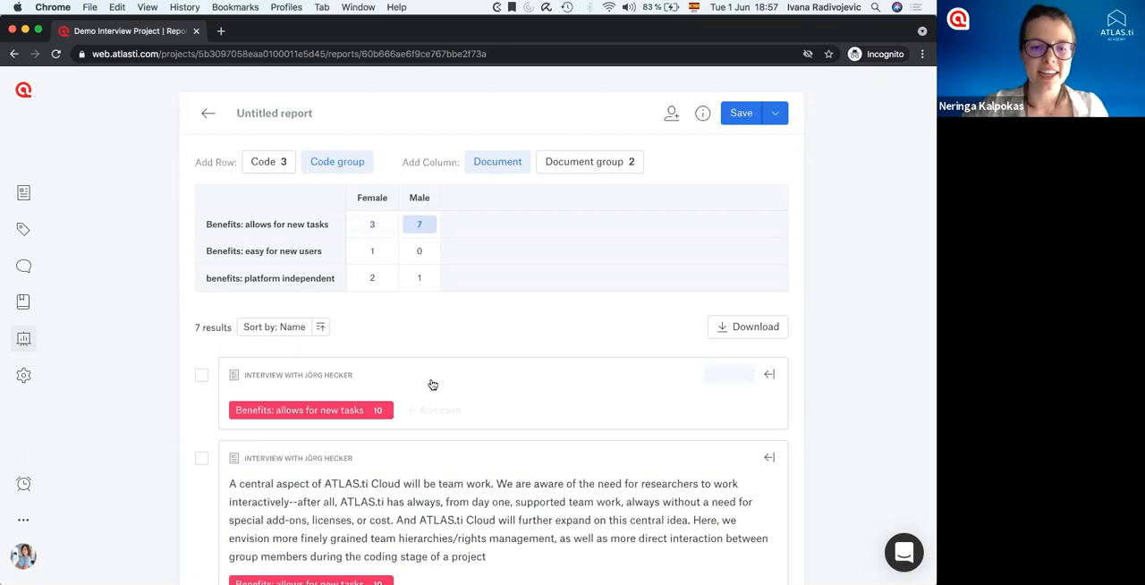
{"action": "scroll", "coordinate": [428, 380], "scroll_direction": "down", "scroll_amount": 3}
{"action": "scroll", "coordinate": [429, 383], "scroll_direction": "down", "scroll_amount": 19}
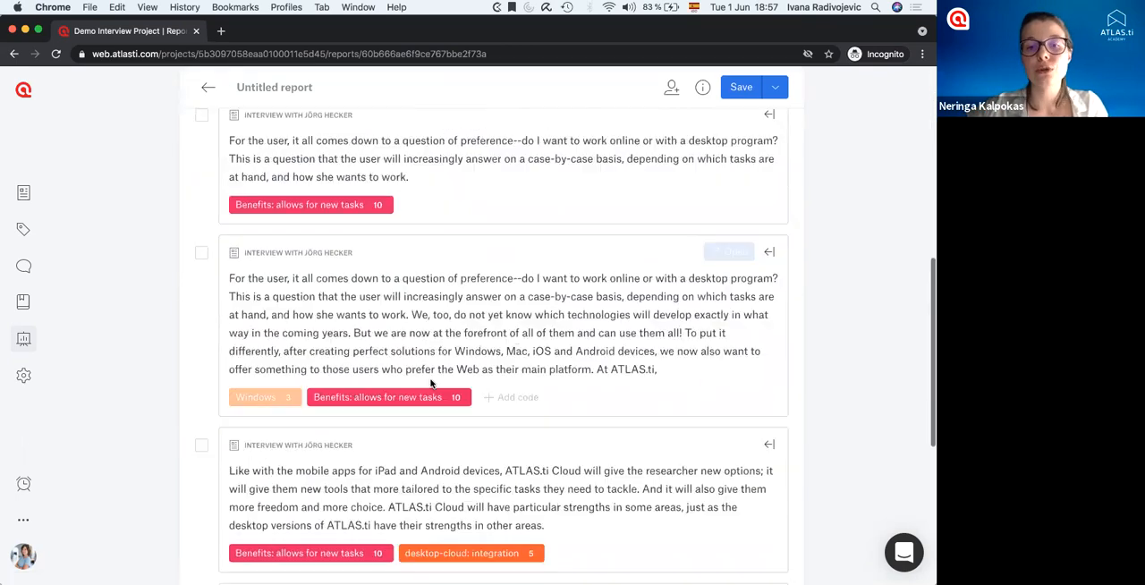
{"action": "scroll", "coordinate": [432, 384], "scroll_direction": "up", "scroll_amount": 20}
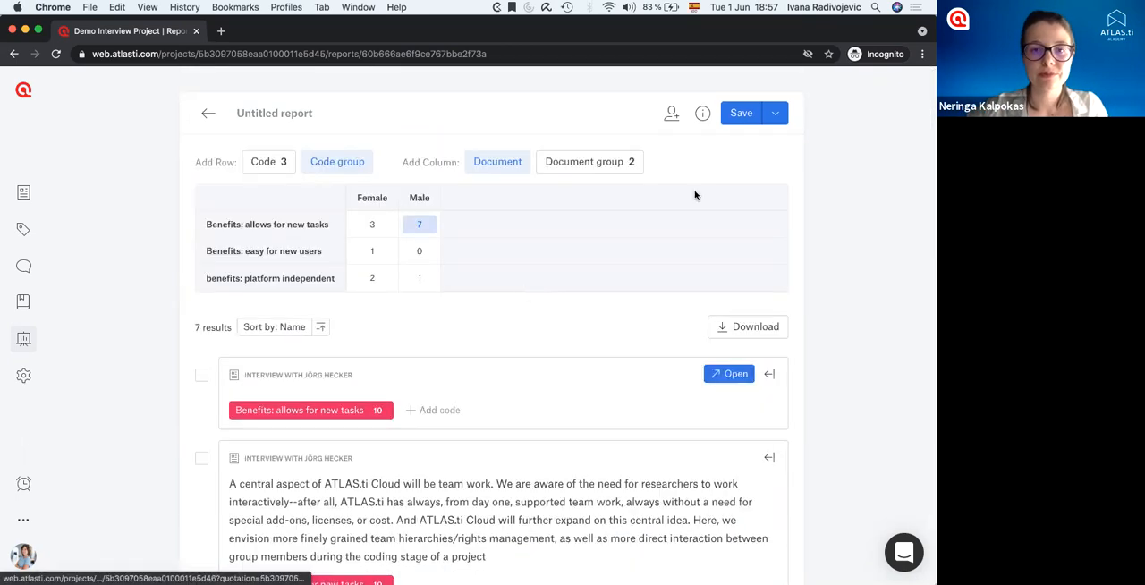
Save the code-document table report and name it "Comparing men and women".
{"action": "left_click", "coordinate": [736, 119]}
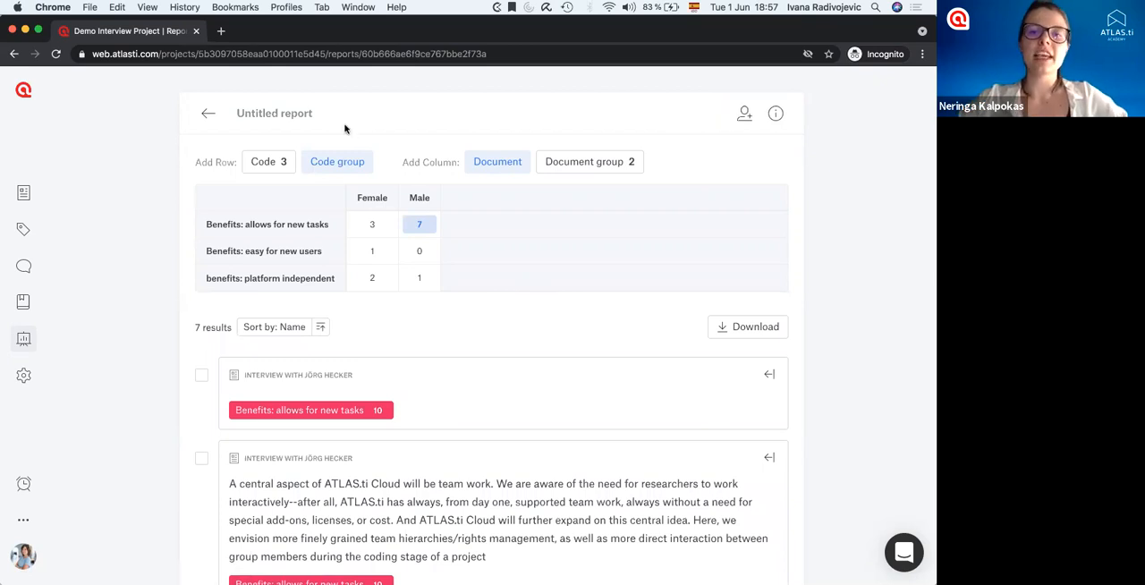
{"action": "left_click", "coordinate": [303, 112]}
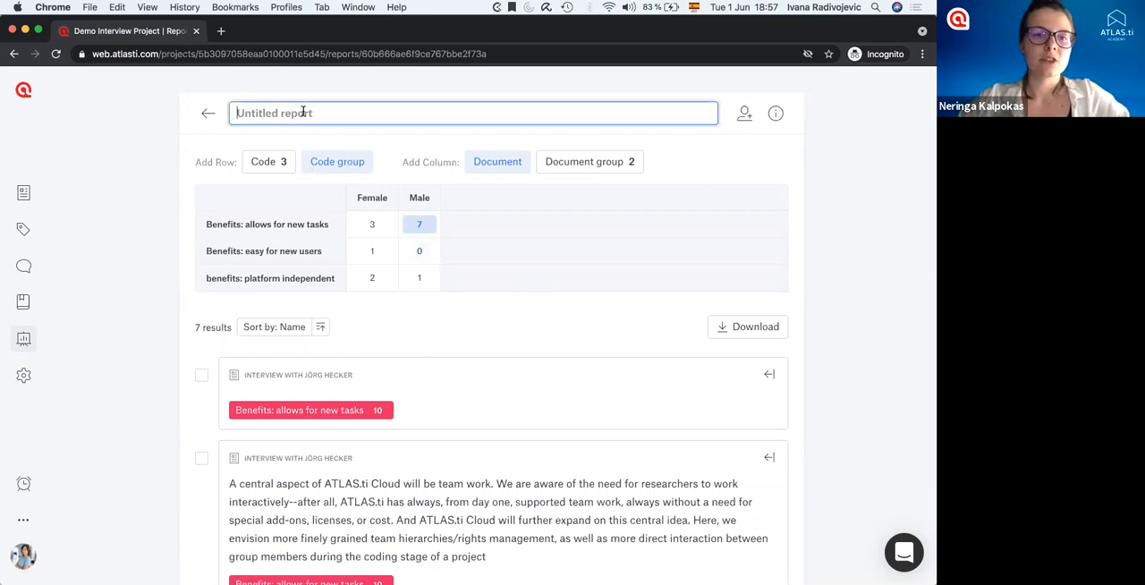
{"action": "type", "text": "omparis"}
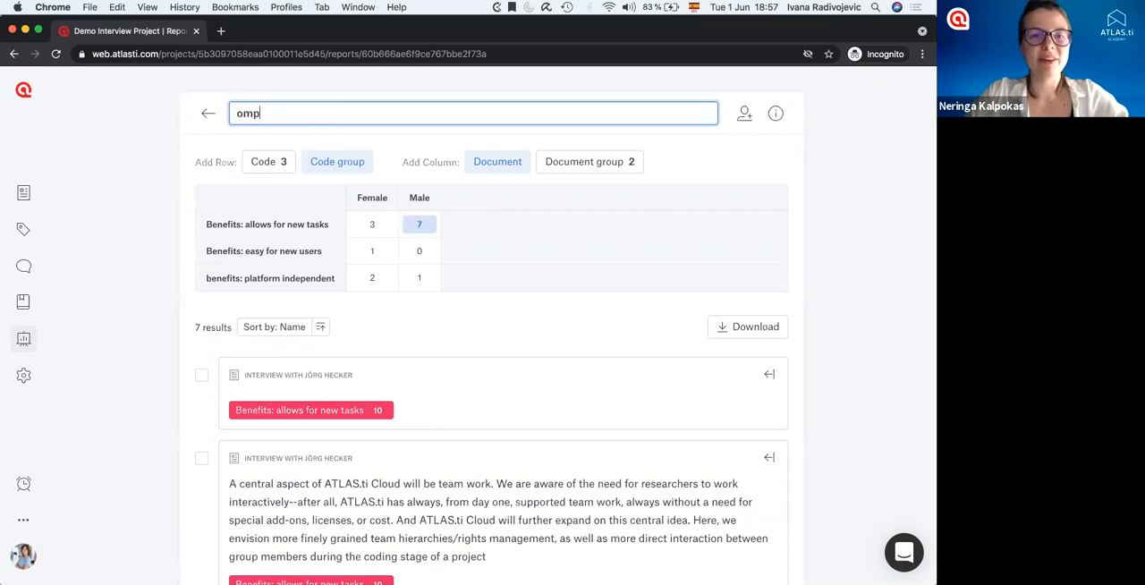
{"action": "key", "text": "BackSpace"}
{"action": "key", "text": "BackSpace"}
{"action": "key", "text": "BackSpace"}
{"action": "key", "text": "BackSpace"}
{"action": "key", "text": "BackSpace"}
{"action": "key", "text": "BackSpace"}
{"action": "key", "text": "BackSpace"}
{"action": "type", "text": "Comparing"}
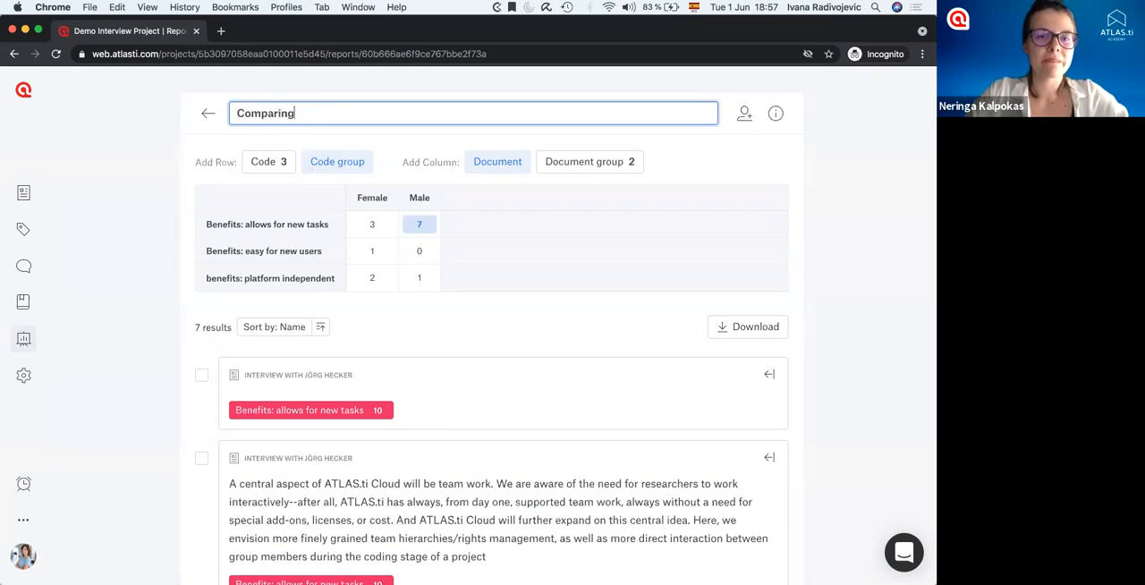
{"action": "type", "text": " men and women"}
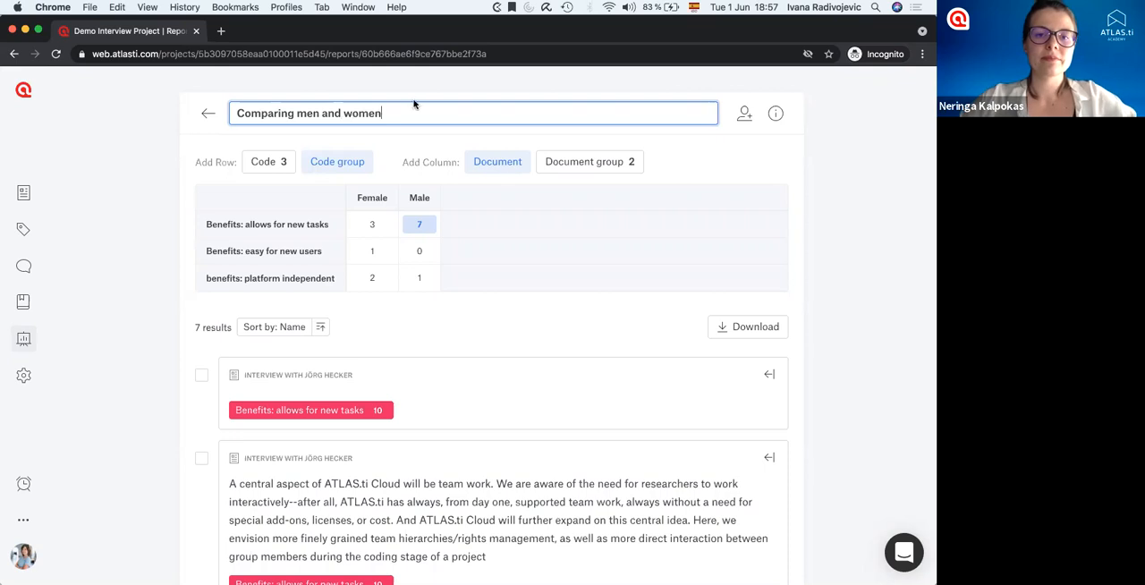
{"action": "key", "text": "Return"}
{"action": "left_click", "coordinate": [300, 143]}
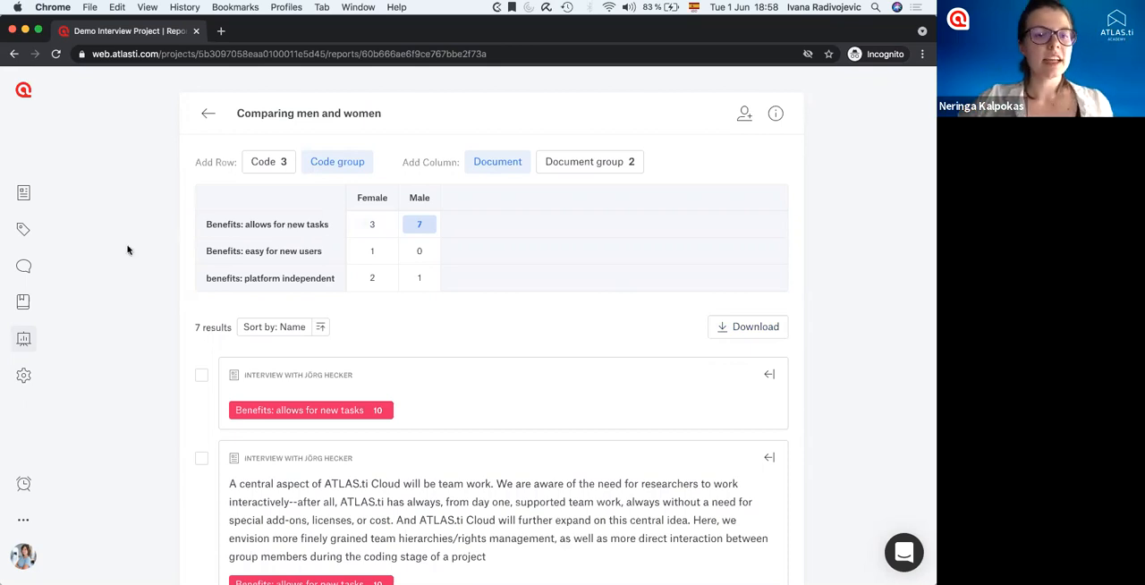
View the Research Diary and Teamwork memos in the Memo Manager, highlighting the "Bulletin board" line in the Teamwork memo.
{"action": "left_click", "coordinate": [24, 305]}
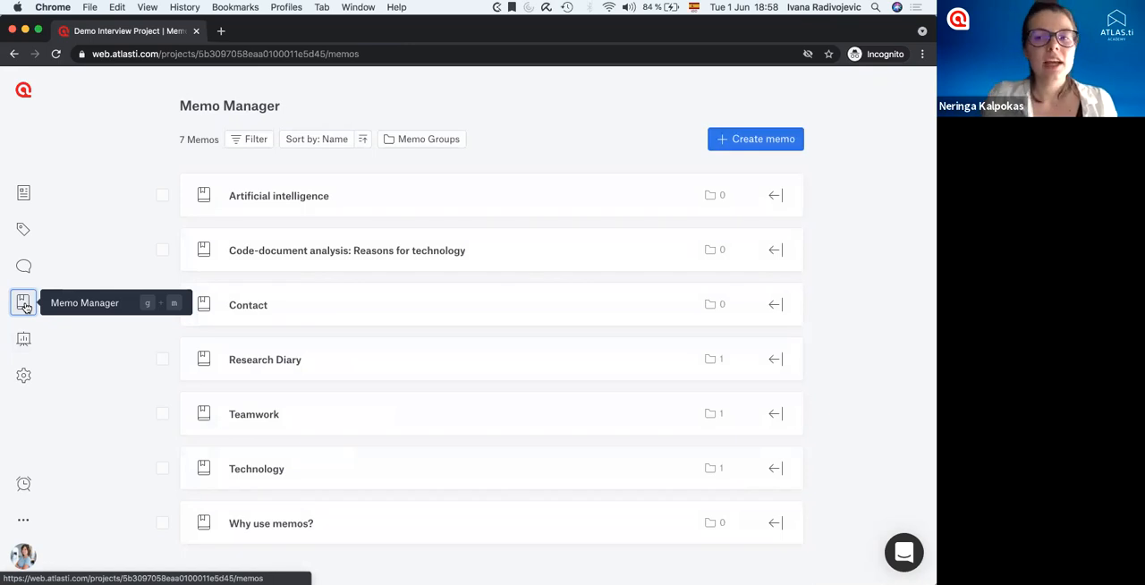
{"action": "left_click", "coordinate": [266, 361]}
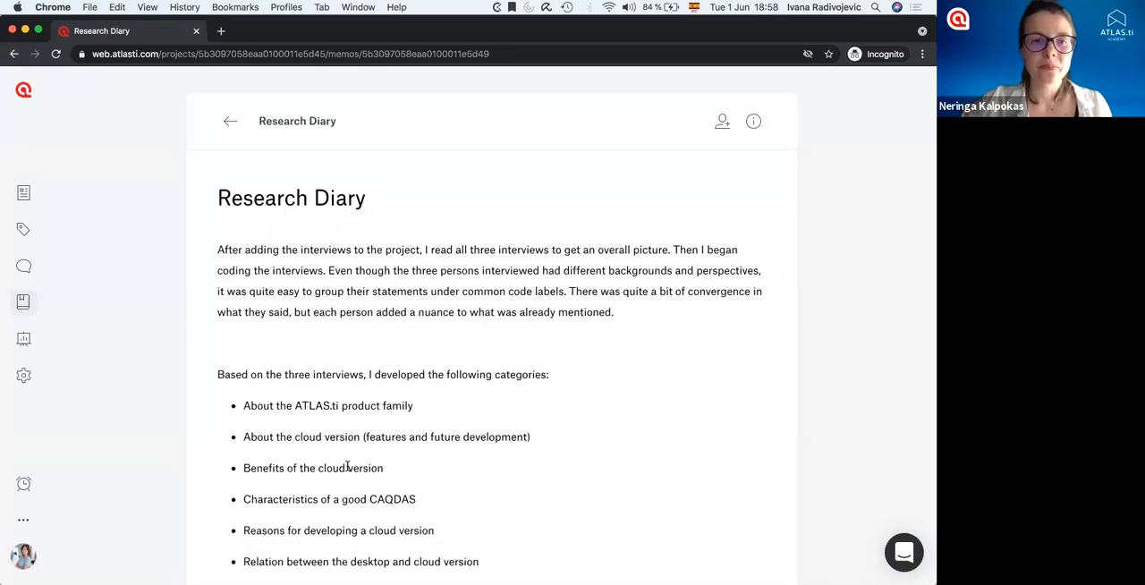
{"action": "left_click", "coordinate": [230, 121]}
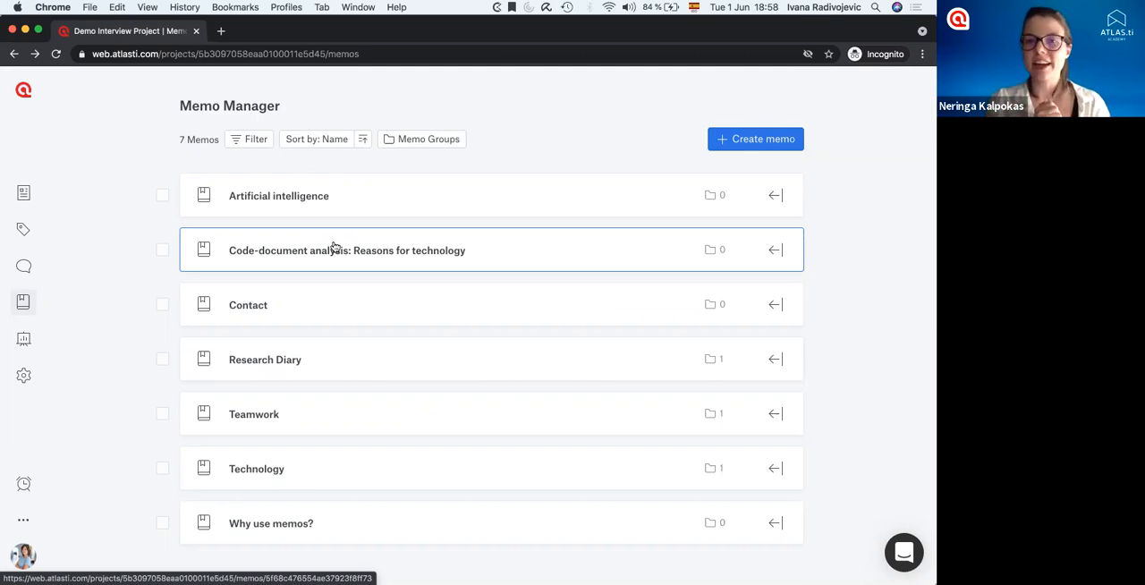
{"action": "left_click", "coordinate": [266, 415]}
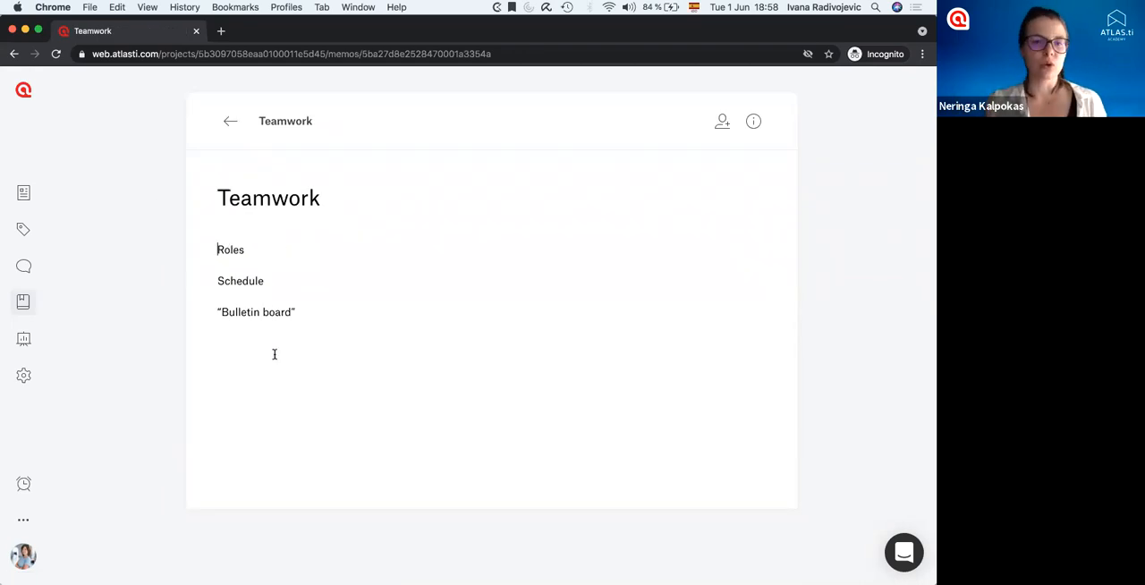
{"action": "left_click_drag", "start_coordinate": [301, 310], "coordinate": [184, 314]}
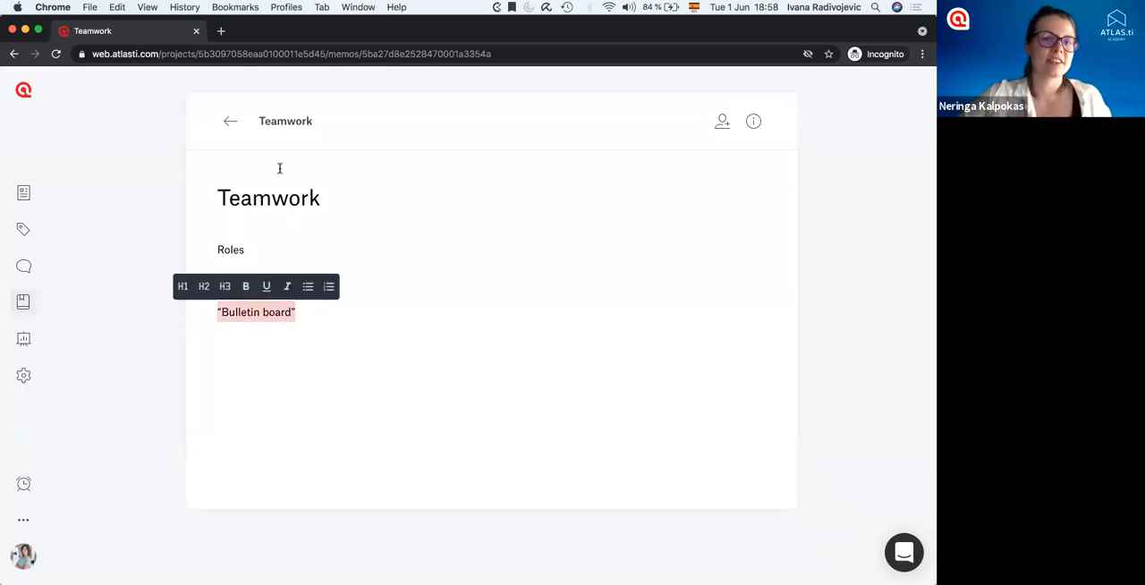
{"action": "left_click", "coordinate": [230, 121]}
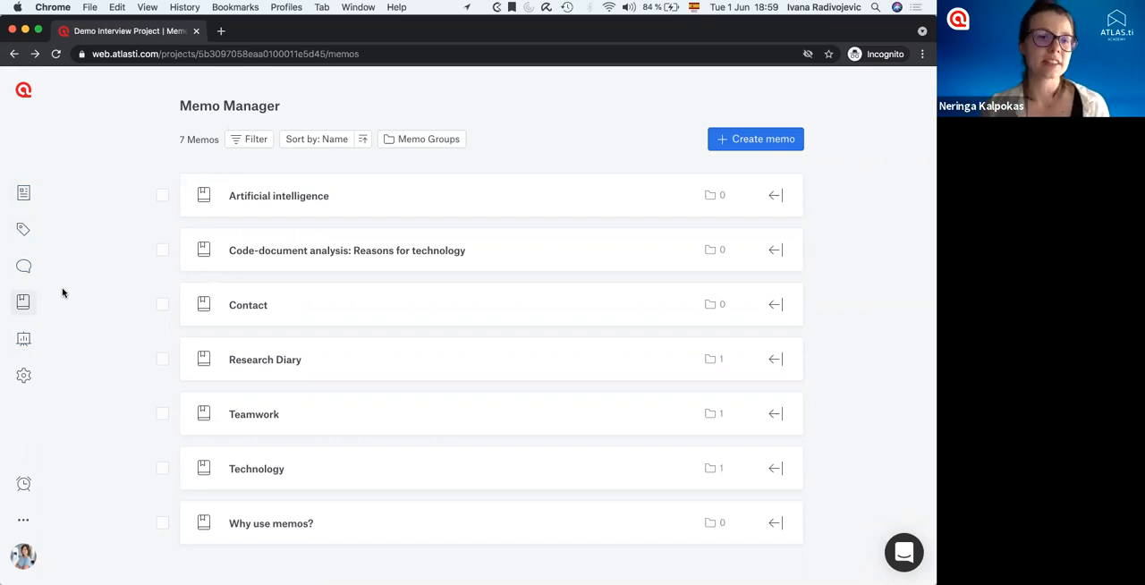
Review the project settings for exporting, project information, team members and project deletion.
{"action": "left_click", "coordinate": [23, 377]}
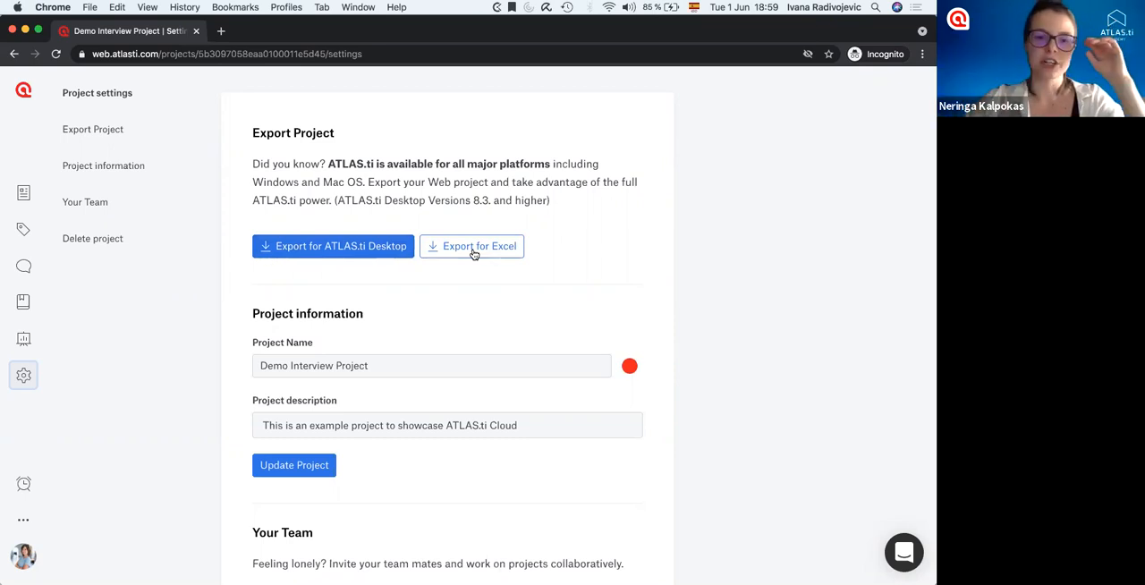
{"action": "scroll", "coordinate": [284, 370], "scroll_direction": "down", "scroll_amount": 2}
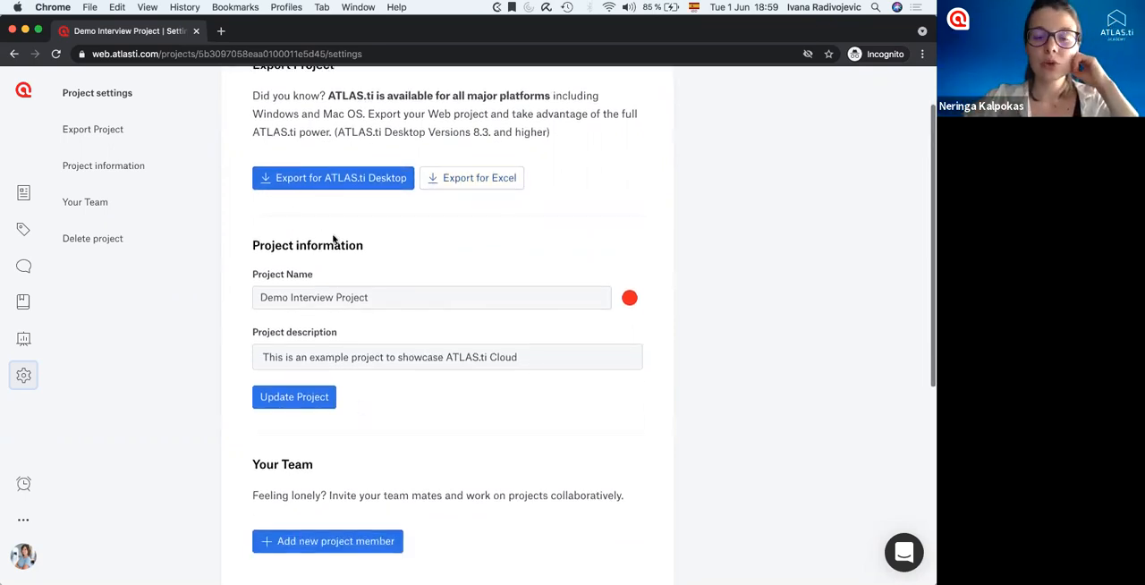
{"action": "scroll", "coordinate": [351, 395], "scroll_direction": "down", "scroll_amount": 6}
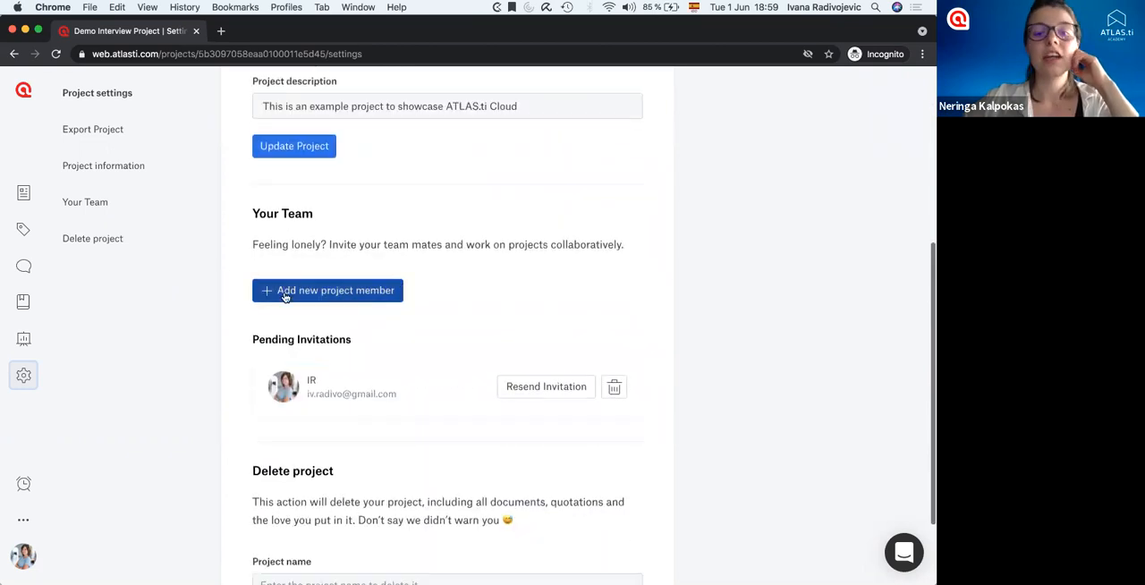
{"action": "scroll", "coordinate": [313, 305], "scroll_direction": "down", "scroll_amount": 3}
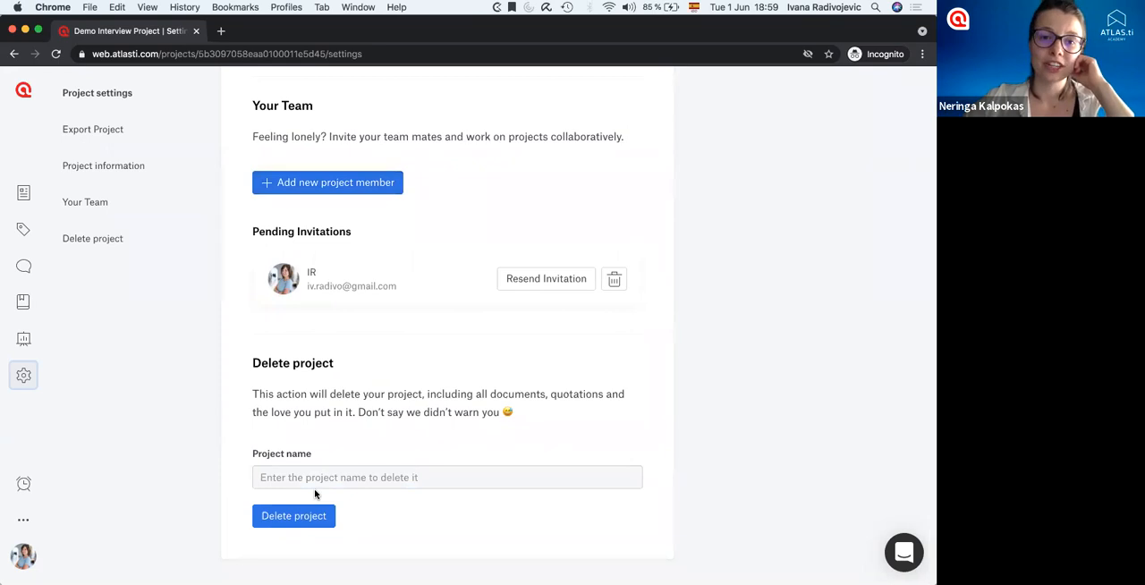
{"action": "scroll", "coordinate": [322, 498], "scroll_direction": "up", "scroll_amount": 10}
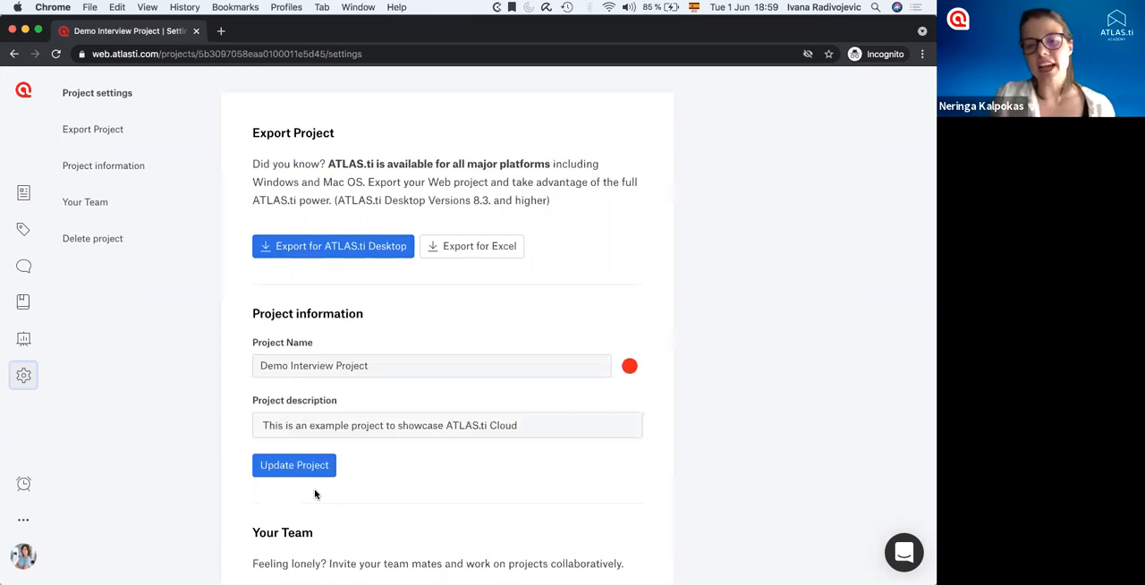
Search the support messenger's help articles for "group" and show the full results in the Help Center.
{"action": "left_click", "coordinate": [903, 552]}
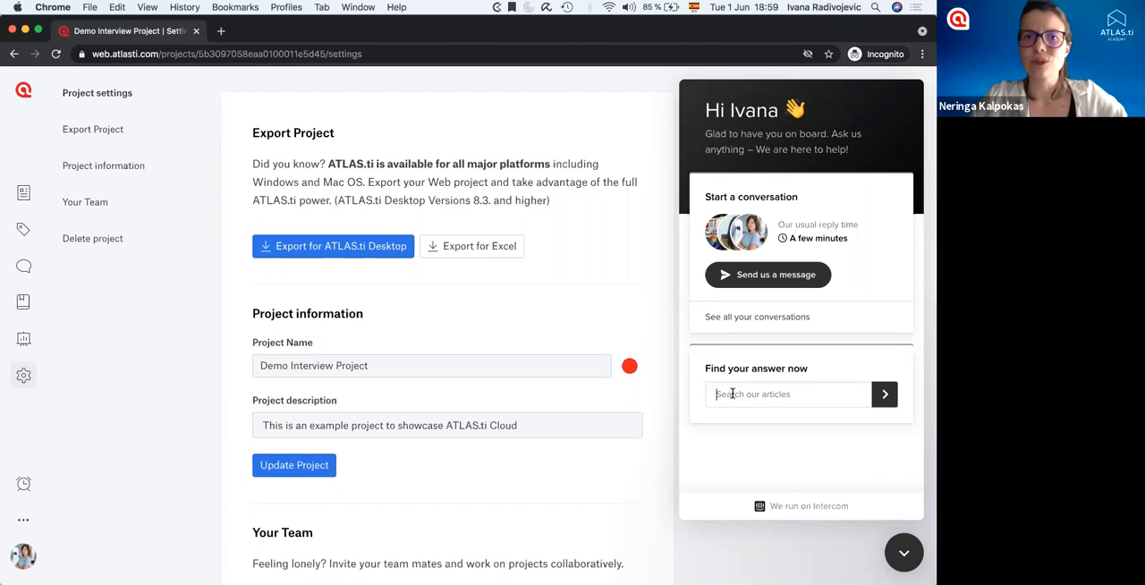
{"action": "type", "text": "group"}
{"action": "key", "text": "Return"}
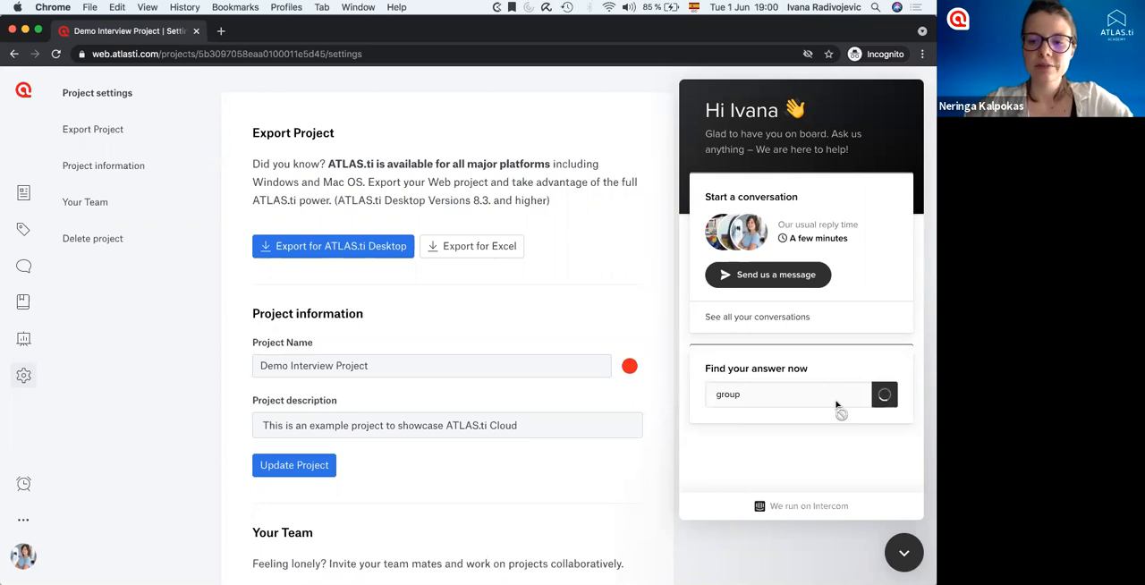
{"action": "scroll", "coordinate": [837, 401], "scroll_direction": "down", "scroll_amount": 4}
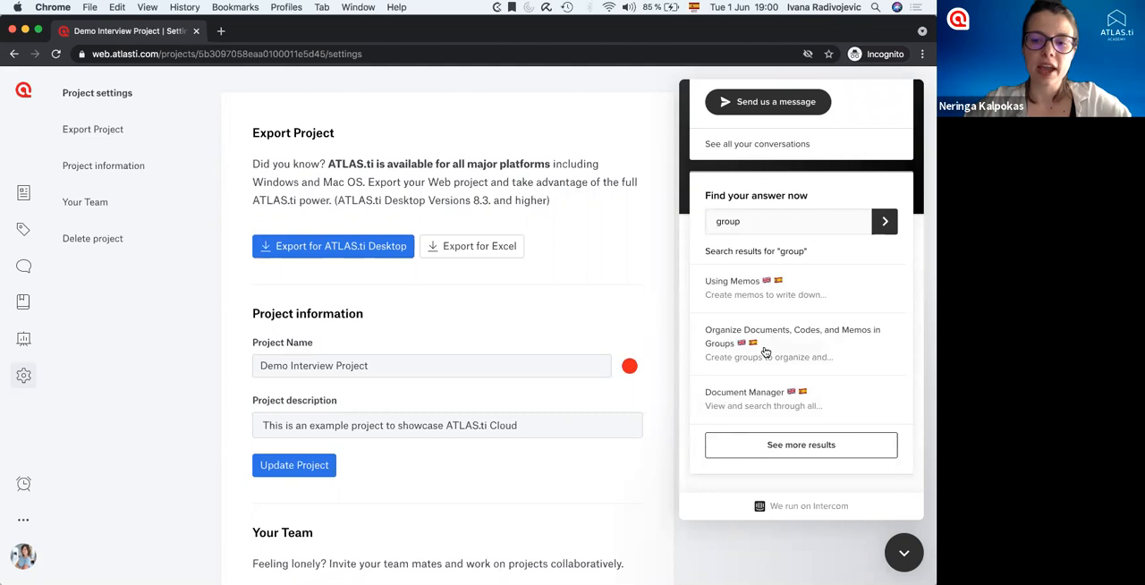
{"action": "left_click", "coordinate": [766, 445]}
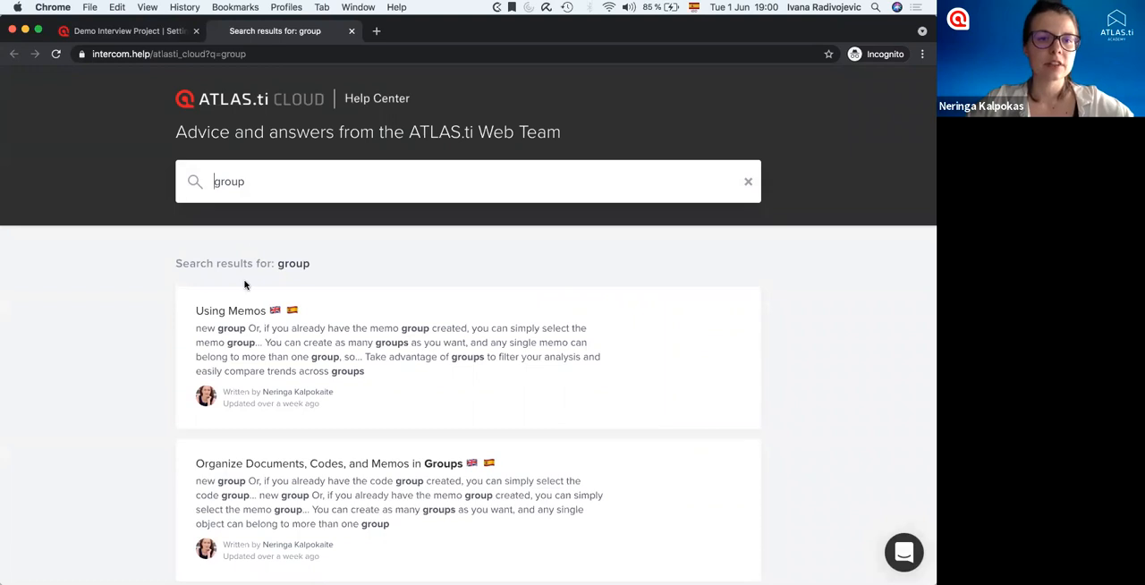
Open the help article "Organize Documents, Codes, and Memos in Groups" and read how document and code groups are created.
{"action": "scroll", "coordinate": [244, 285], "scroll_direction": "down", "scroll_amount": 7}
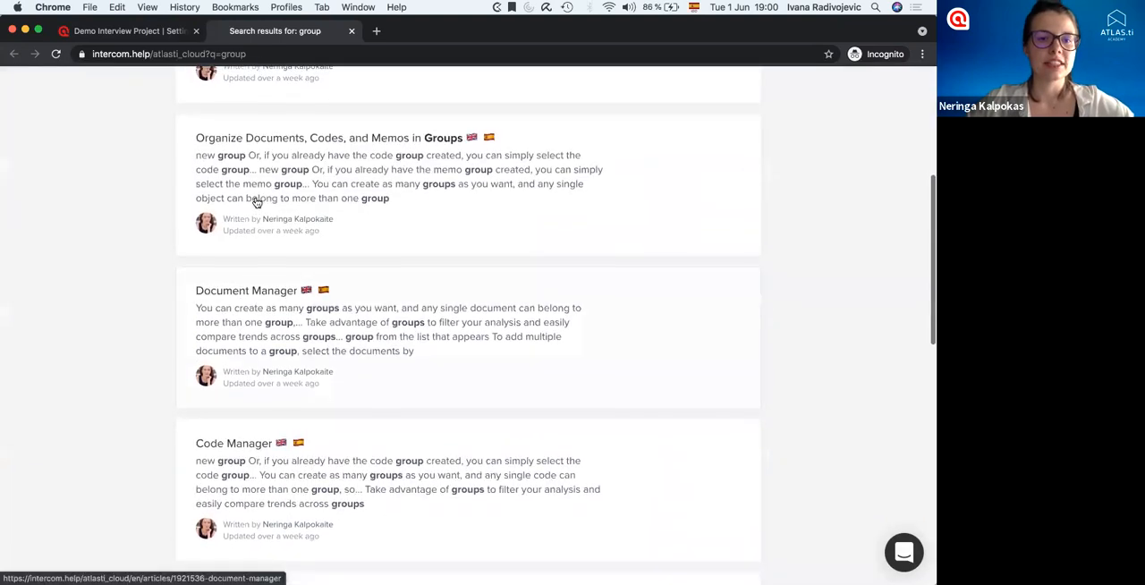
{"action": "scroll", "coordinate": [257, 203], "scroll_direction": "up", "scroll_amount": 2}
{"action": "left_click", "coordinate": [351, 275]}
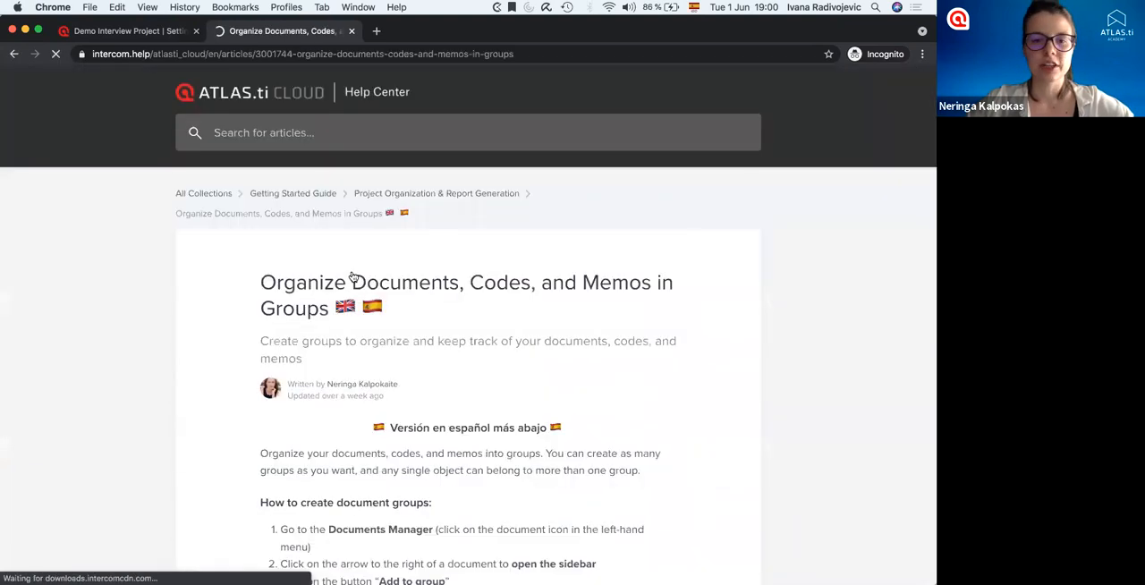
{"action": "scroll", "coordinate": [351, 276], "scroll_direction": "down", "scroll_amount": 8}
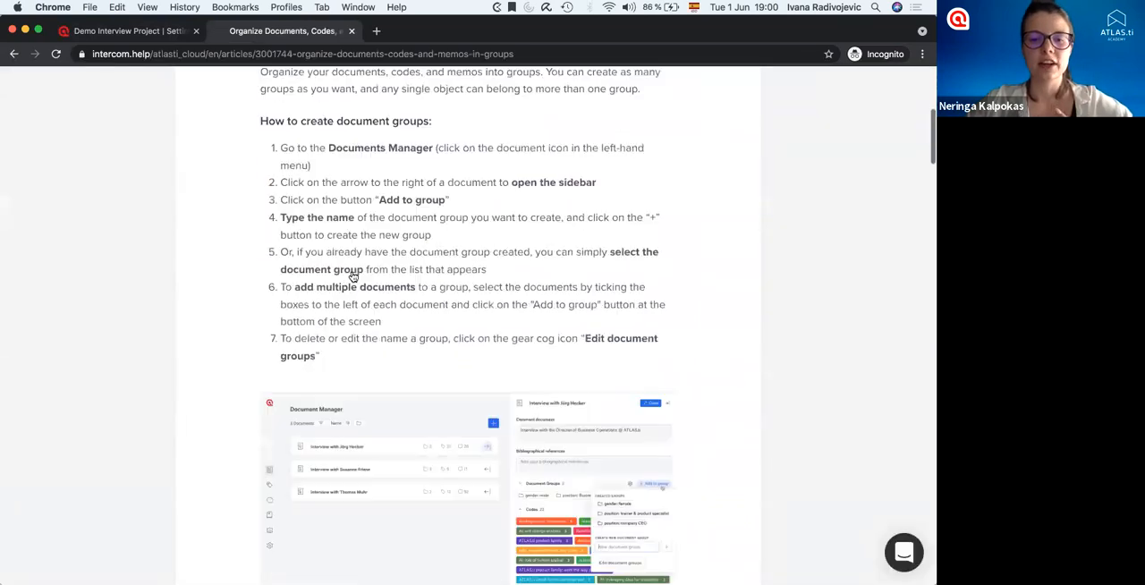
{"action": "scroll", "coordinate": [354, 276], "scroll_direction": "down", "scroll_amount": 13}
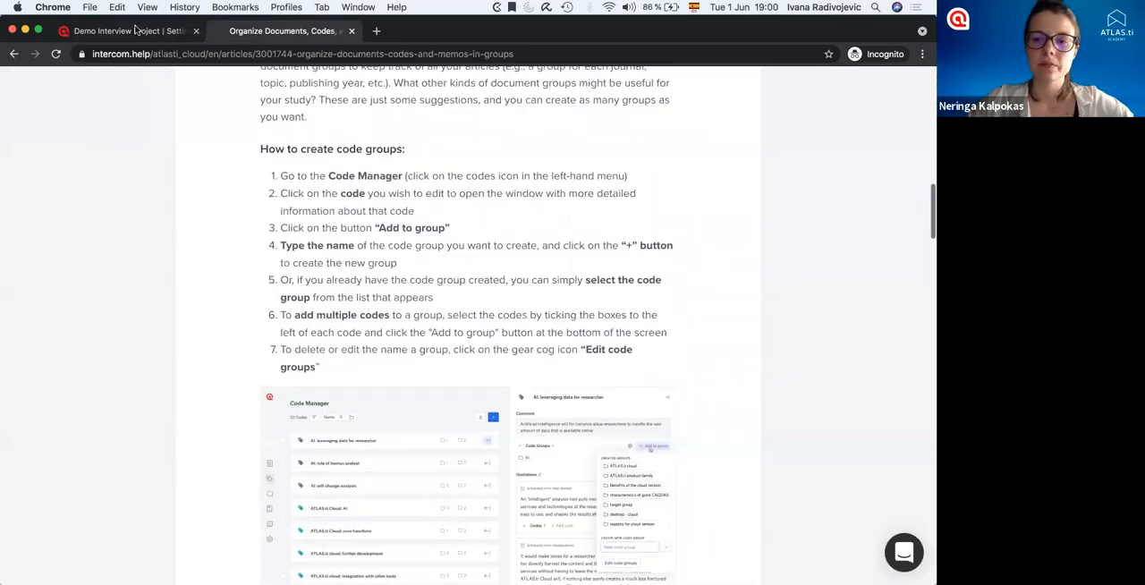
Return to the Demo Interview Project and open a new support conversation in the messenger.
{"action": "left_click", "coordinate": [135, 29]}
{"action": "scroll", "coordinate": [761, 296], "scroll_direction": "up", "scroll_amount": 4}
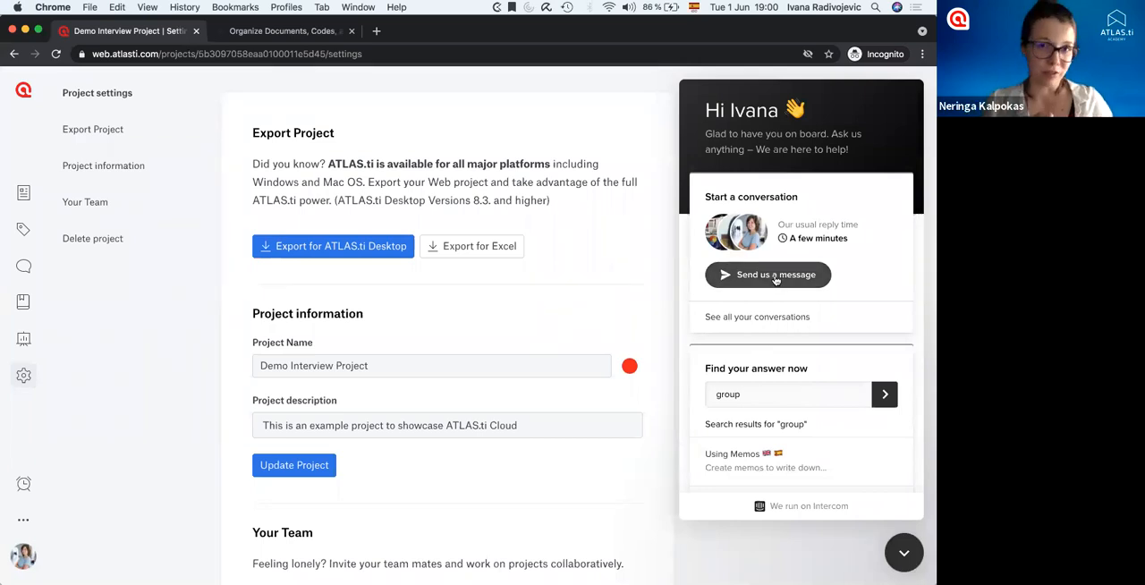
{"action": "left_click", "coordinate": [776, 276]}
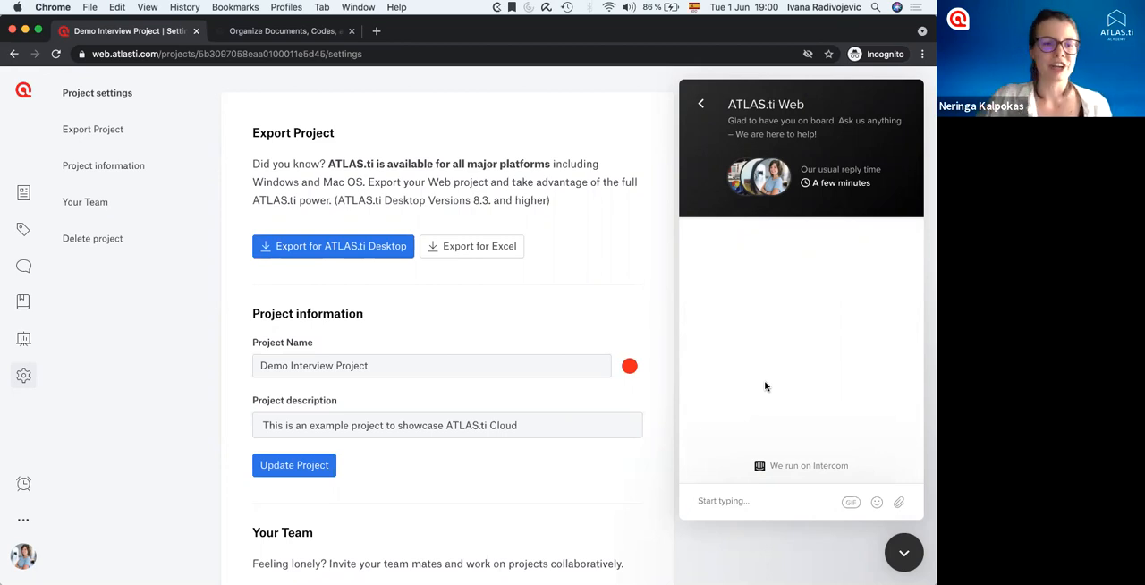
Open the Contact memo from the Memo Manager and highlight both contact e-mail addresses.
{"action": "left_click", "coordinate": [24, 302]}
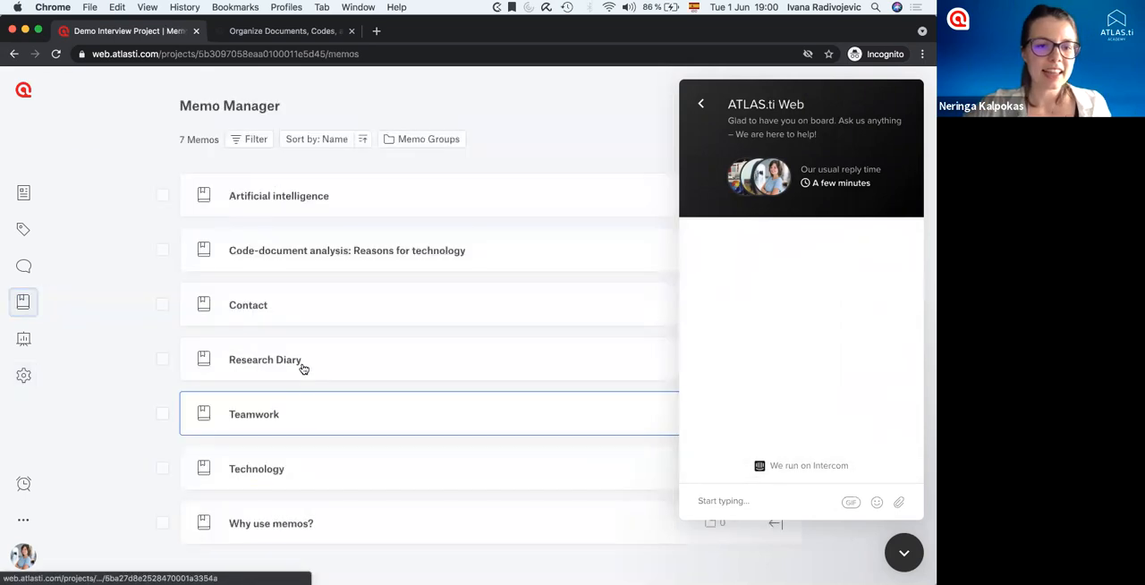
{"action": "left_click", "coordinate": [248, 308]}
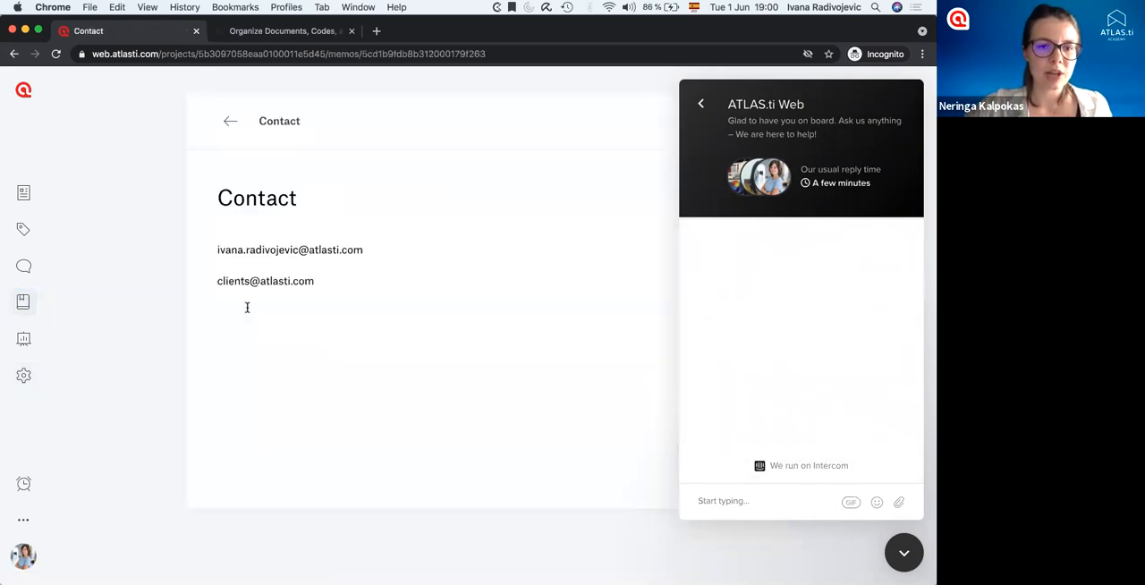
{"action": "left_click_drag", "start_coordinate": [317, 283], "coordinate": [201, 250]}
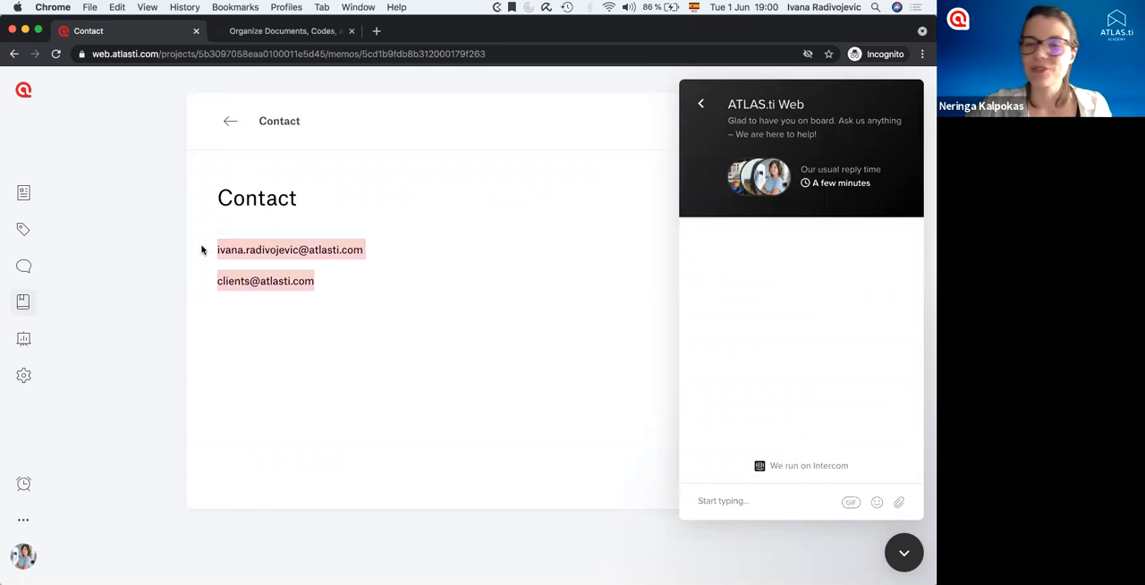
{"action": "left_click", "coordinate": [314, 283]}
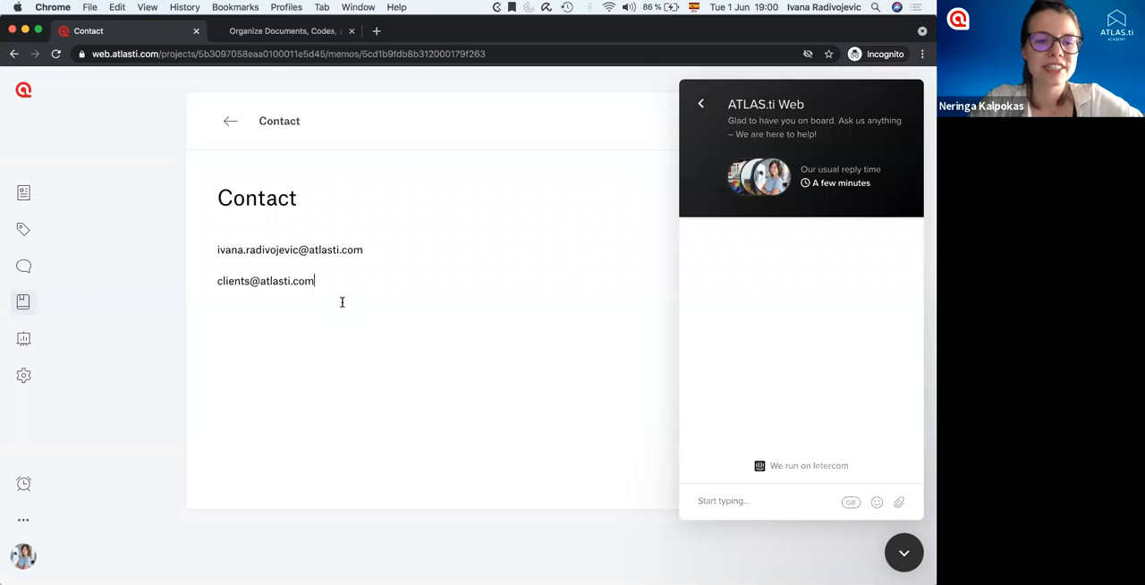
{"action": "left_click_drag", "start_coordinate": [326, 286], "coordinate": [195, 245]}
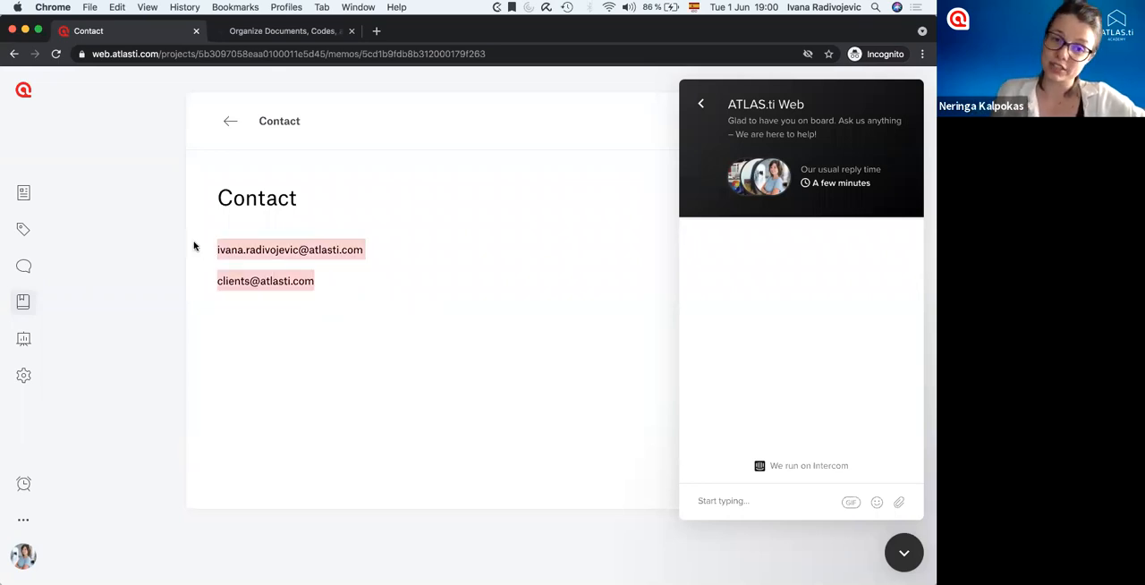
Clear the e-mail highlighting, close the support messenger, and open the ATLAS.ti Features page from the help and support options.
{"action": "left_click", "coordinate": [308, 321]}
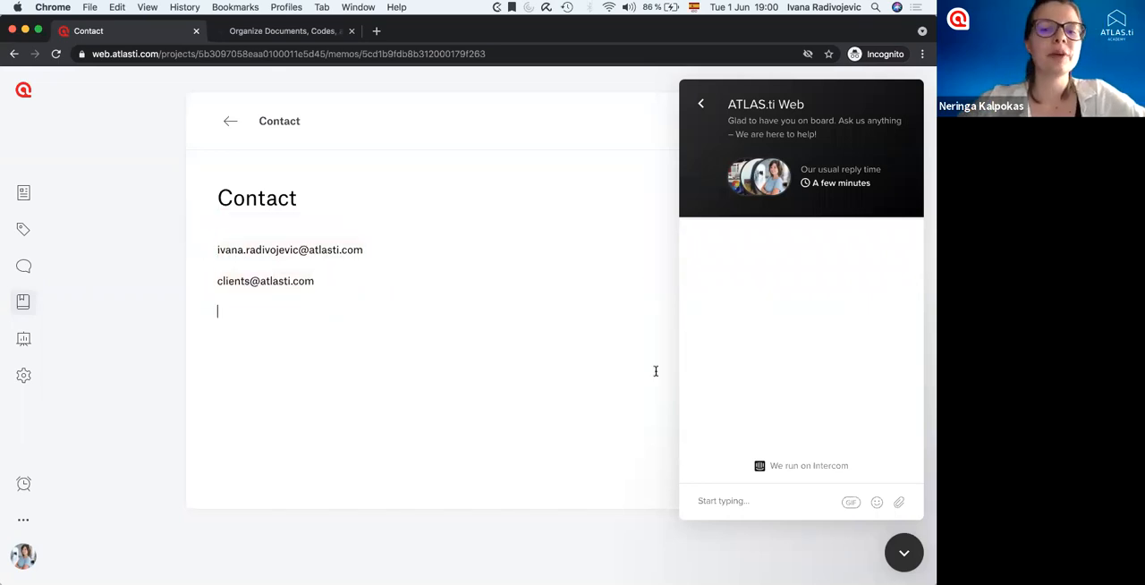
{"action": "left_click", "coordinate": [904, 552]}
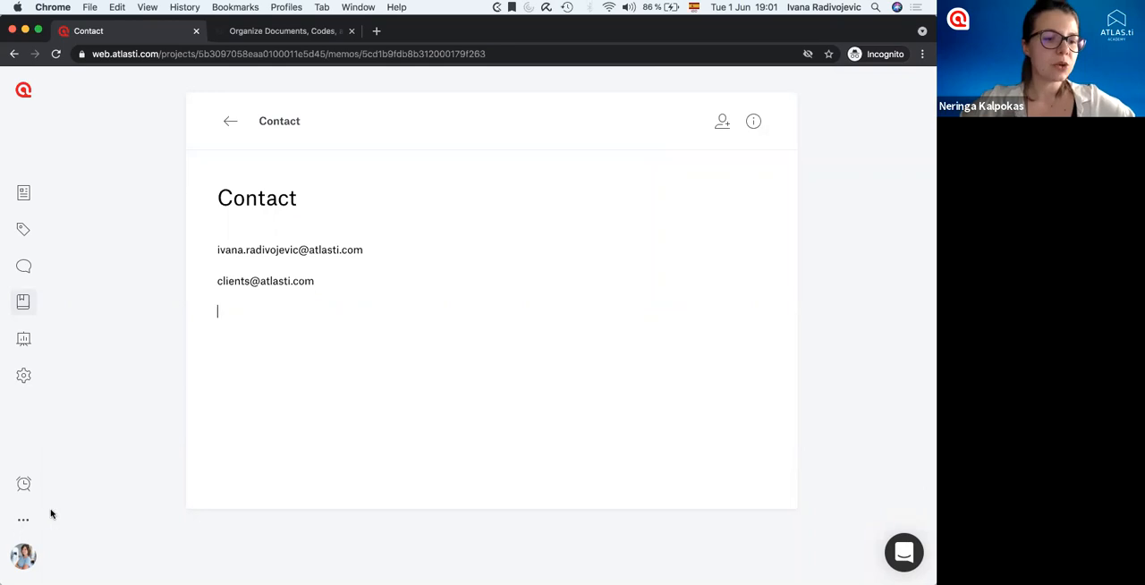
{"action": "left_click", "coordinate": [23, 520]}
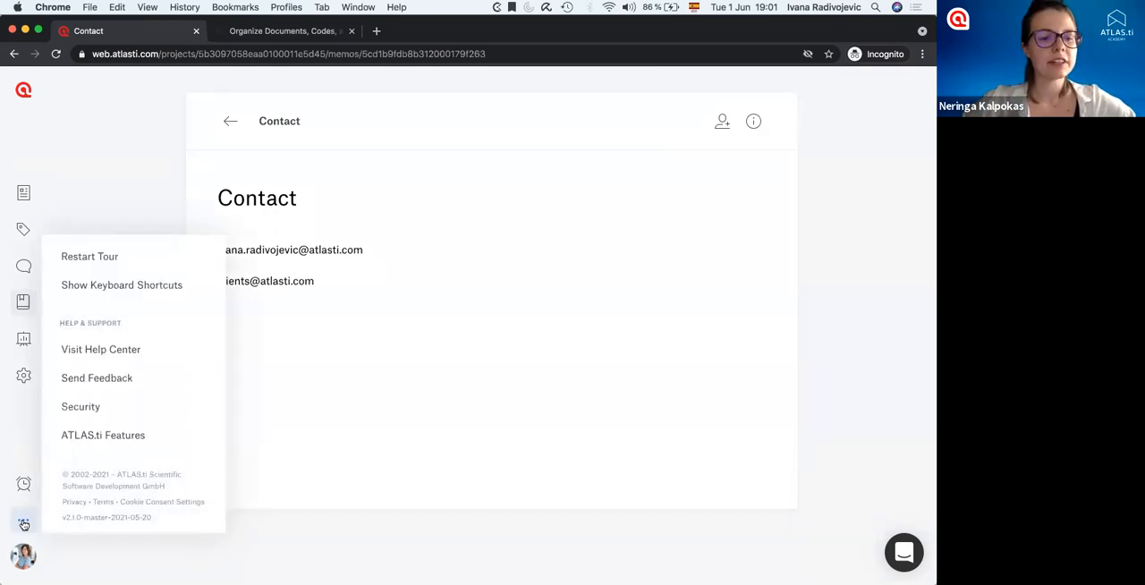
{"action": "left_click", "coordinate": [107, 437]}
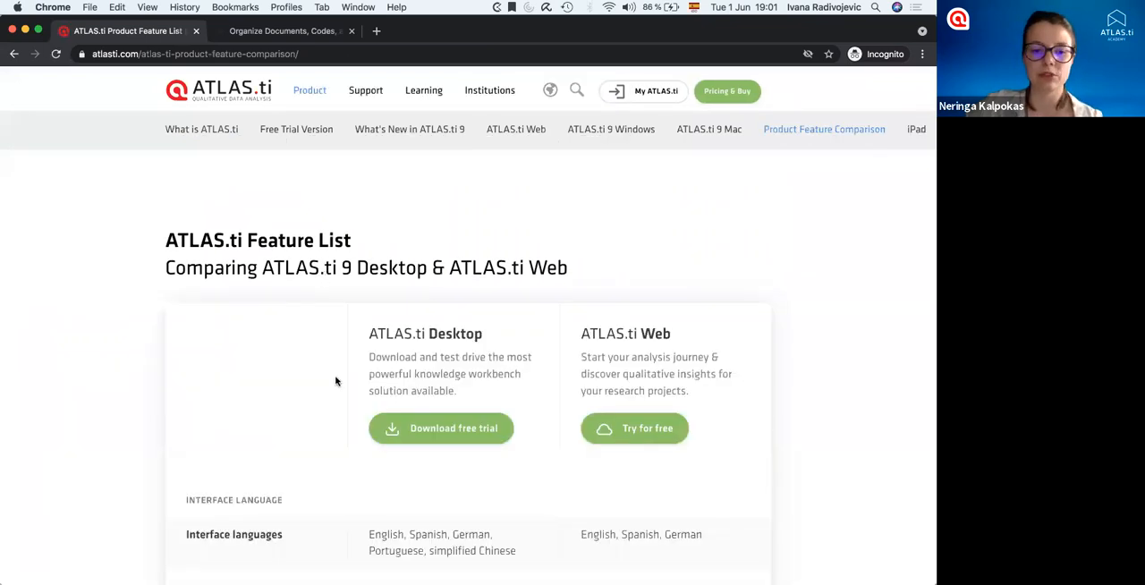
Highlight the Desktop and Web column headings in the feature comparison and allow all cookies for the website.
{"action": "scroll", "coordinate": [336, 381], "scroll_direction": "down", "scroll_amount": 5}
{"action": "scroll", "coordinate": [427, 159], "scroll_direction": "up", "scroll_amount": 2}
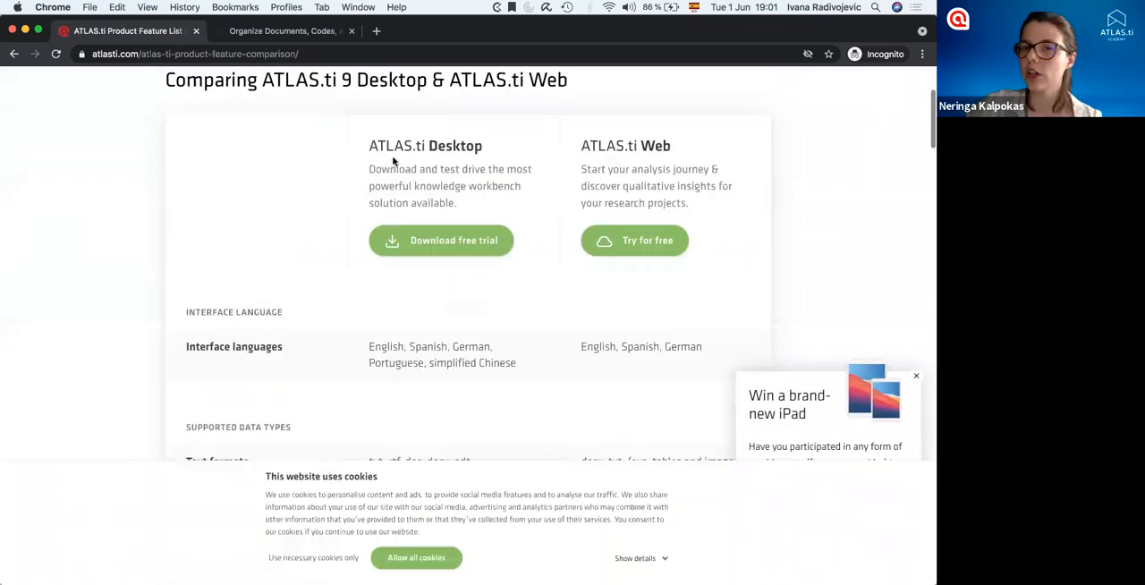
{"action": "double_click", "coordinate": [443, 145]}
{"action": "double_click", "coordinate": [648, 141]}
{"action": "scroll", "coordinate": [418, 542], "scroll_direction": "down", "scroll_amount": 1}
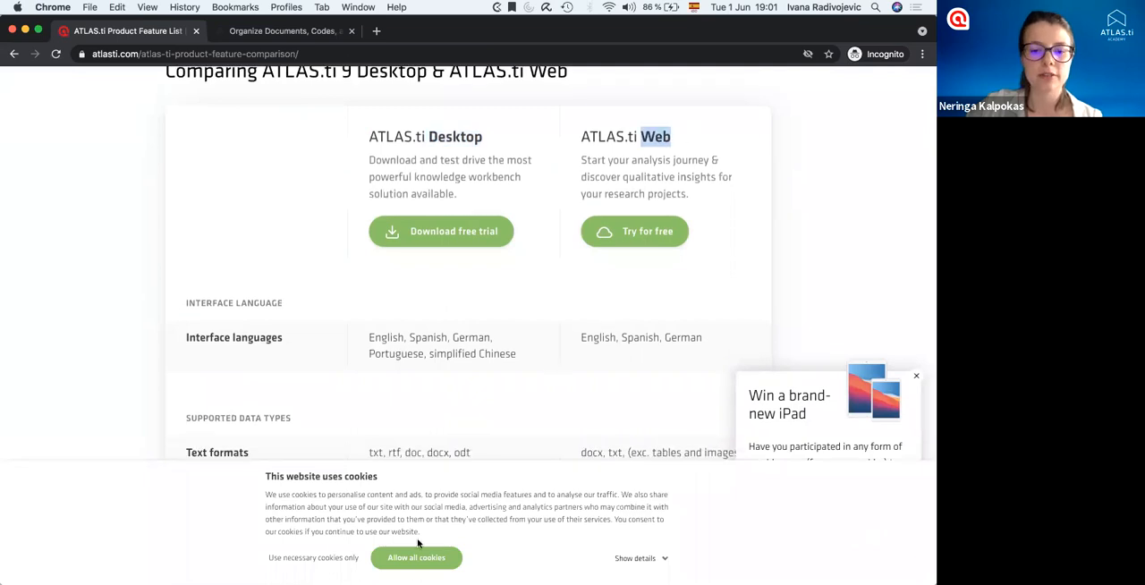
{"action": "scroll", "coordinate": [418, 542], "scroll_direction": "down", "scroll_amount": 2}
{"action": "left_click", "coordinate": [417, 558]}
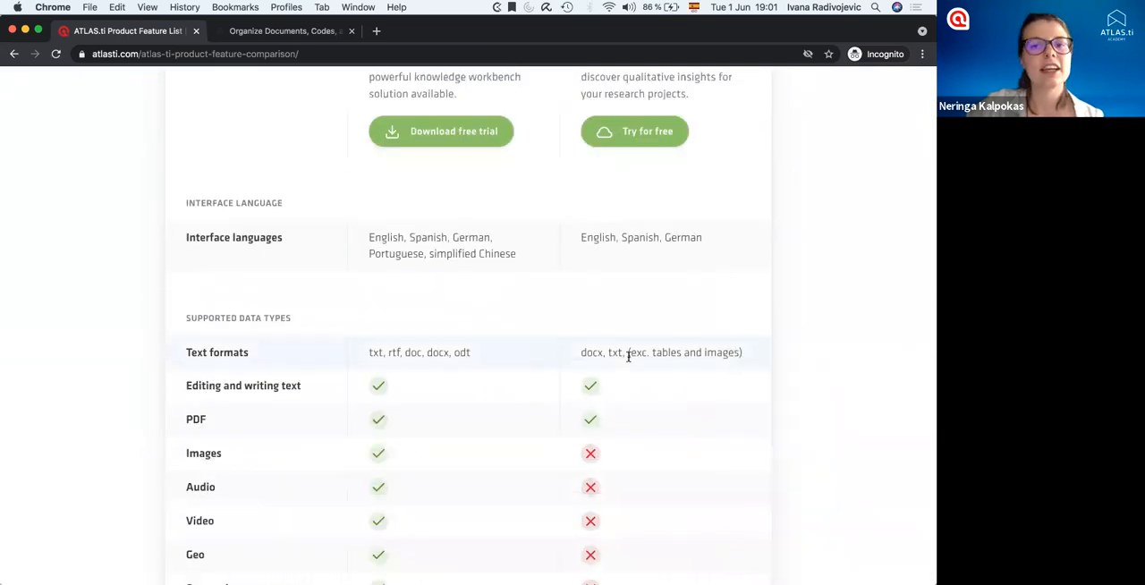
Compare the Desktop and Web features from supported data types through coding, analysis, networks and reports, and return to the Contact memo.
{"action": "scroll", "coordinate": [429, 150], "scroll_direction": "up", "scroll_amount": 1}
{"action": "scroll", "coordinate": [426, 149], "scroll_direction": "down", "scroll_amount": 5}
{"action": "scroll", "coordinate": [426, 150], "scroll_direction": "up", "scroll_amount": 4}
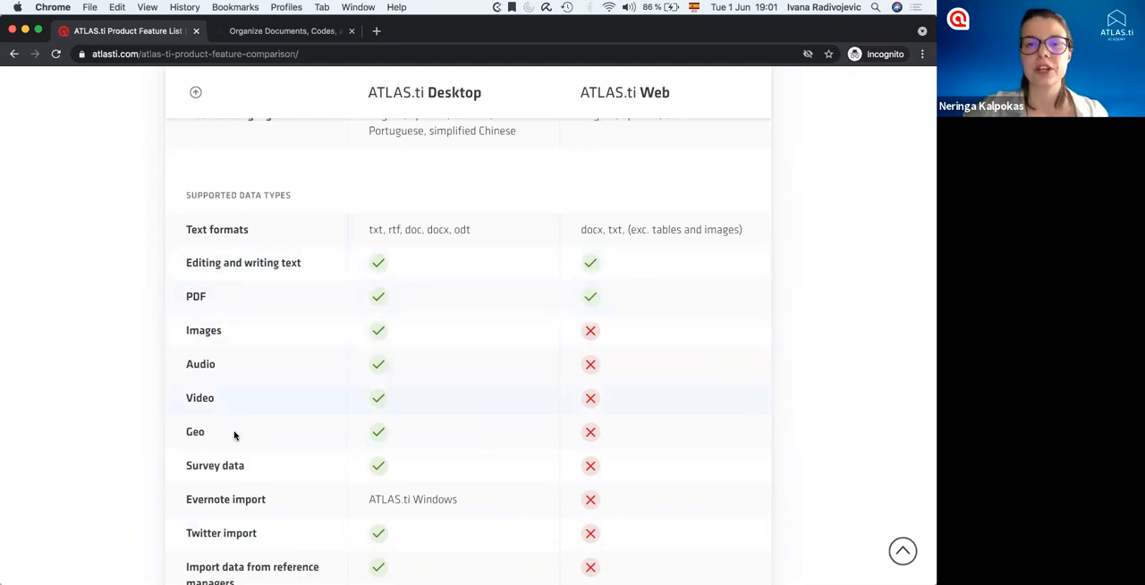
{"action": "scroll", "coordinate": [318, 450], "scroll_direction": "down", "scroll_amount": 2}
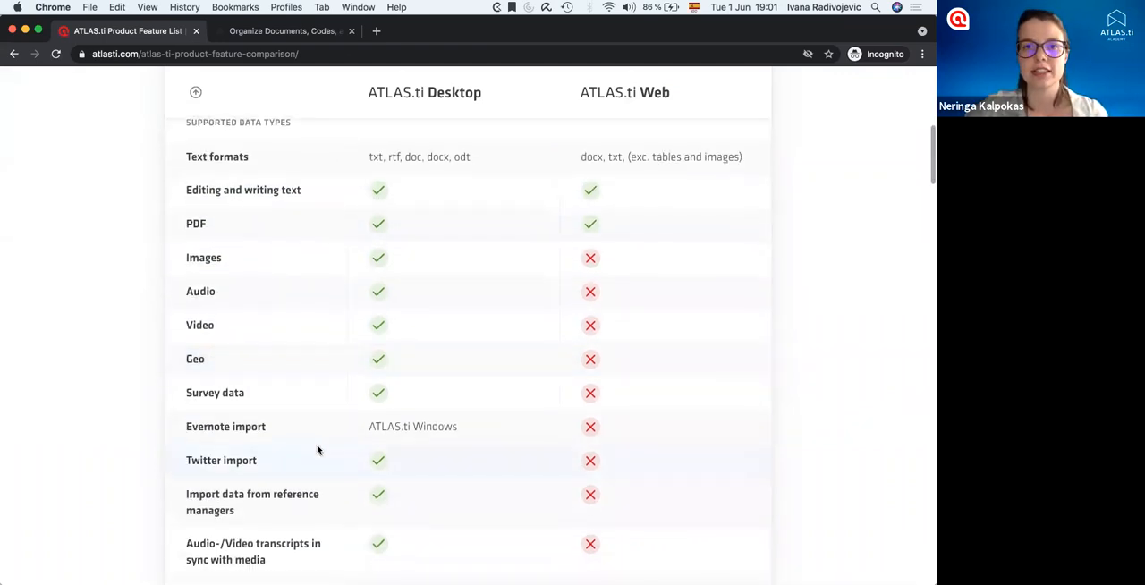
{"action": "scroll", "coordinate": [318, 450], "scroll_direction": "down", "scroll_amount": 20}
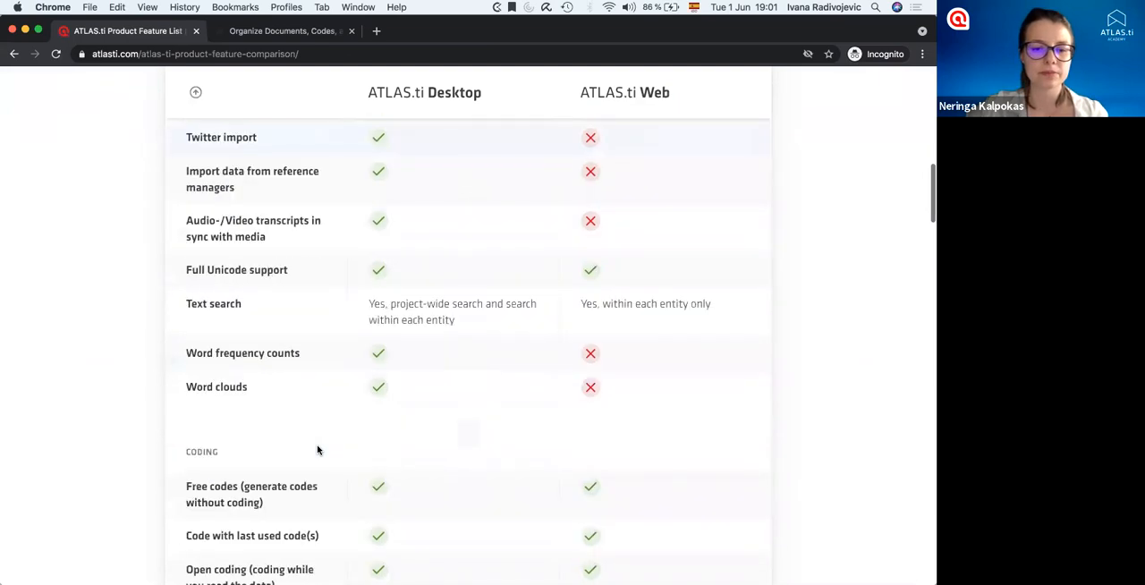
{"action": "scroll", "coordinate": [317, 449], "scroll_direction": "down", "scroll_amount": 5}
{"action": "scroll", "coordinate": [318, 450], "scroll_direction": "down", "scroll_amount": 9}
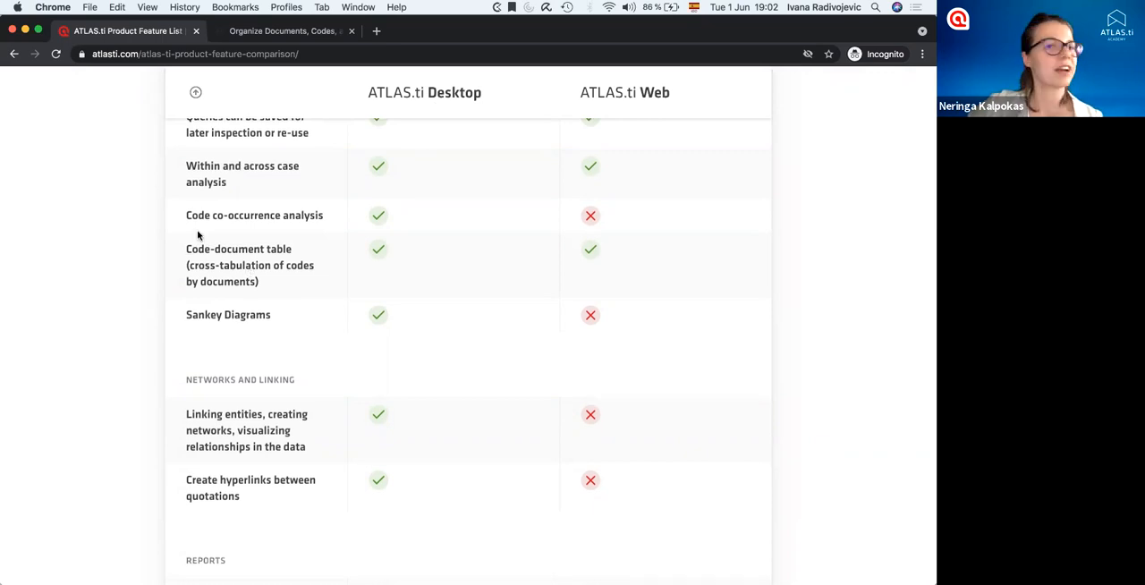
{"action": "scroll", "coordinate": [198, 236], "scroll_direction": "down", "scroll_amount": 10}
{"action": "scroll", "coordinate": [199, 235], "scroll_direction": "up", "scroll_amount": 15}
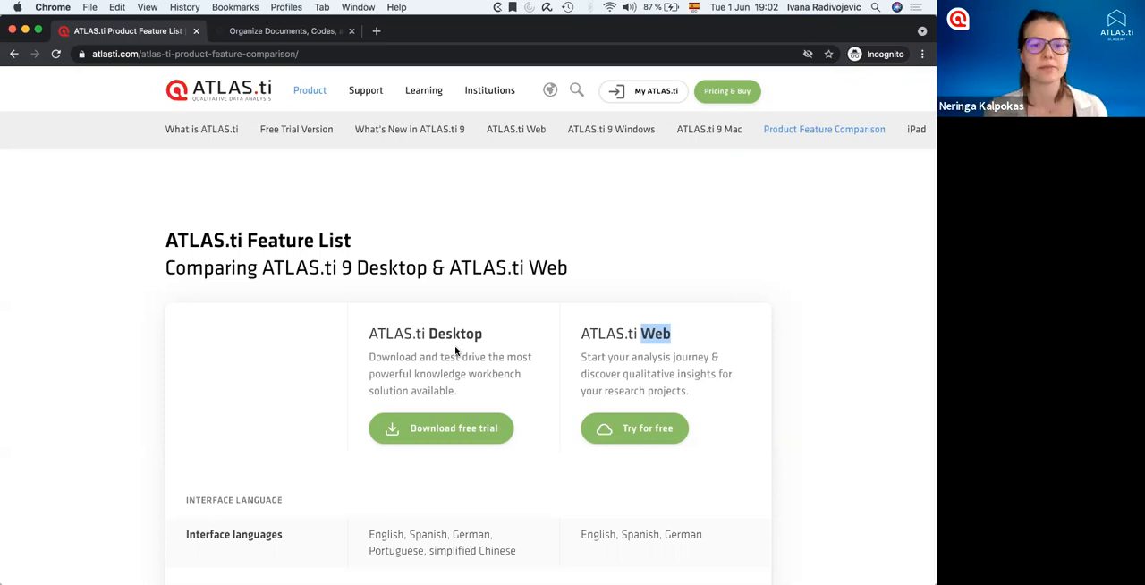
{"action": "left_click", "coordinate": [14, 54]}
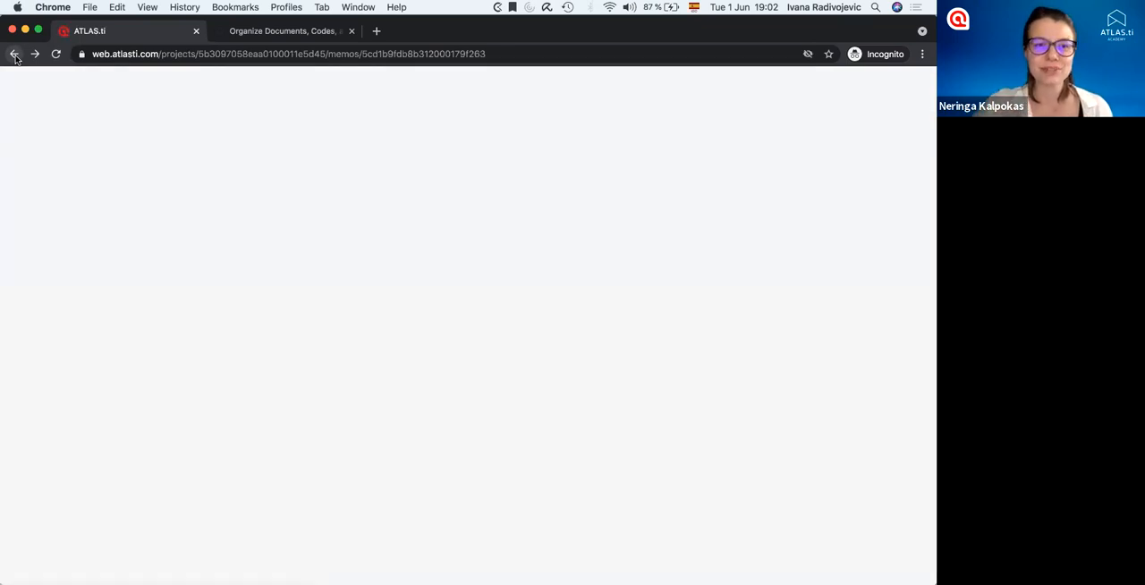